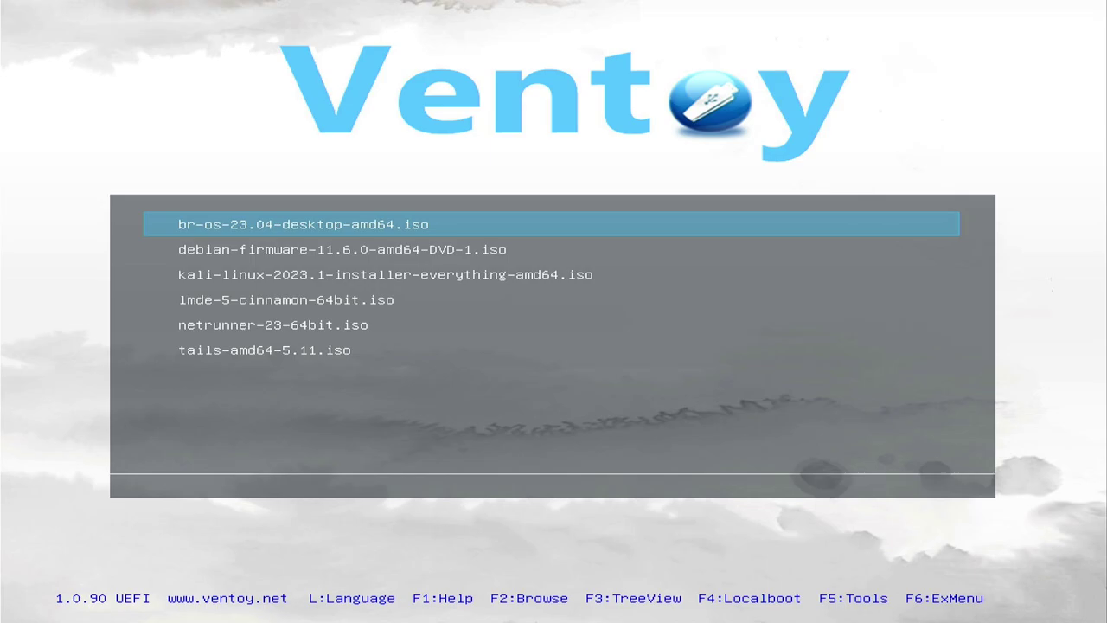
In Ventoy, boot br-os-23.04-desktop-amd64.iso in normal mode.
{"action": "key", "text": "Down"}
{"action": "key", "text": "Up"}
{"action": "key", "text": "Return"}
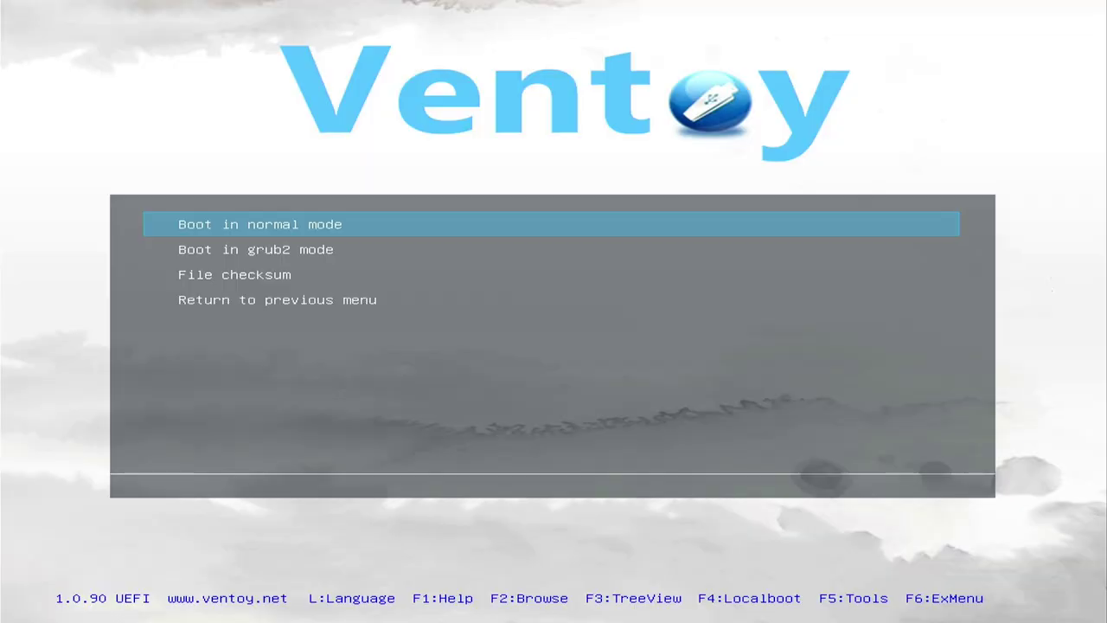
{"action": "key", "text": "Return"}
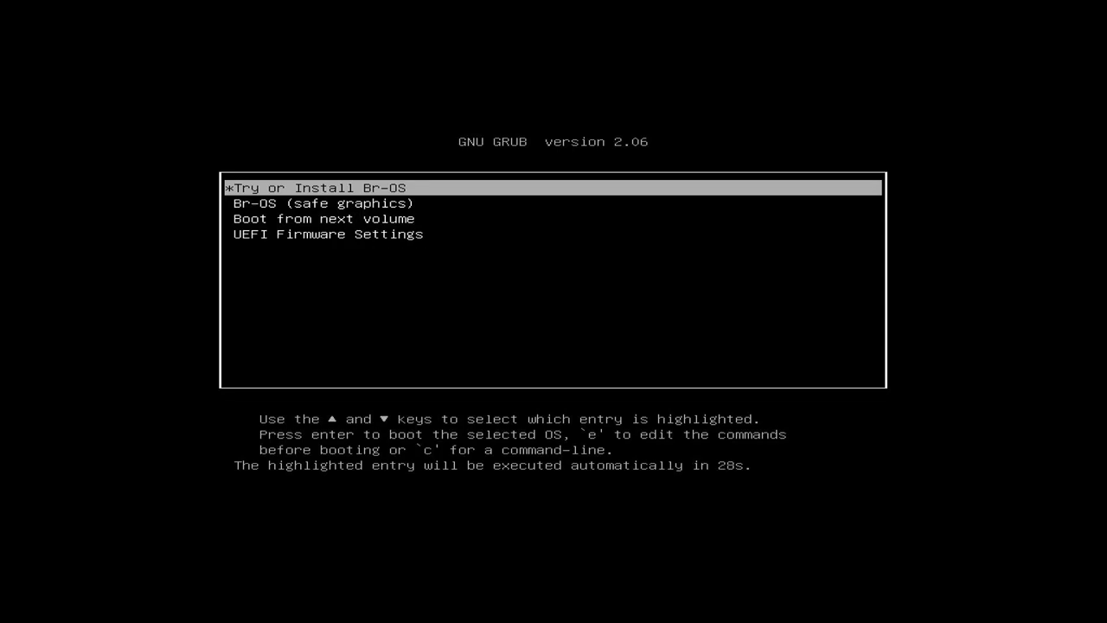
Start the Try or Install Br-OS entry from the GRUB menu.
{"action": "key", "text": "Down"}
{"action": "key", "text": "Up"}
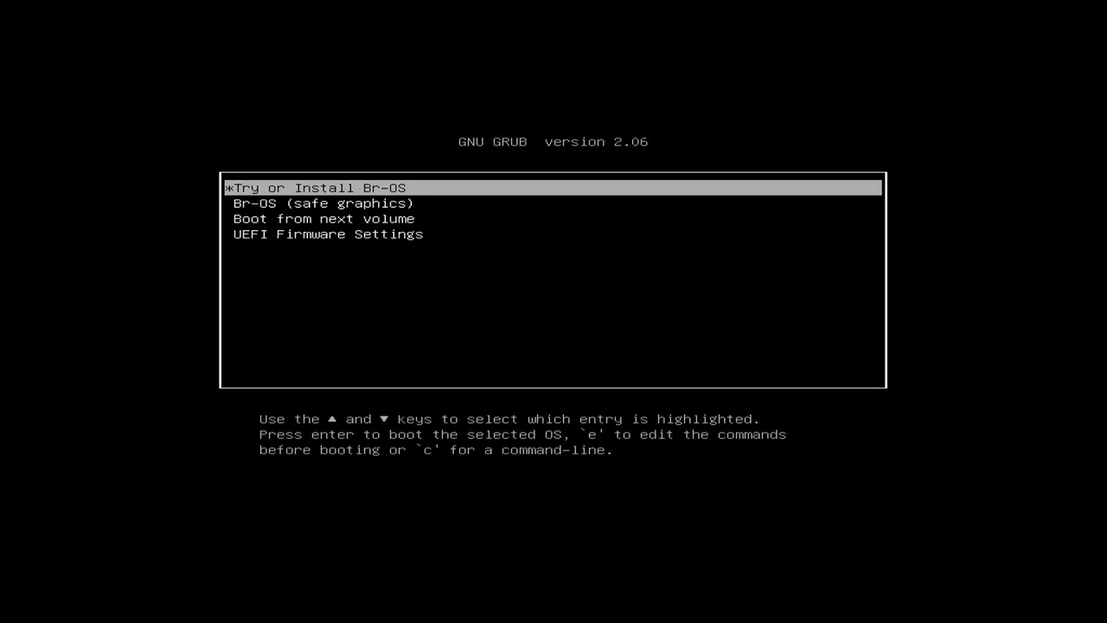
{"action": "key", "text": "Return"}
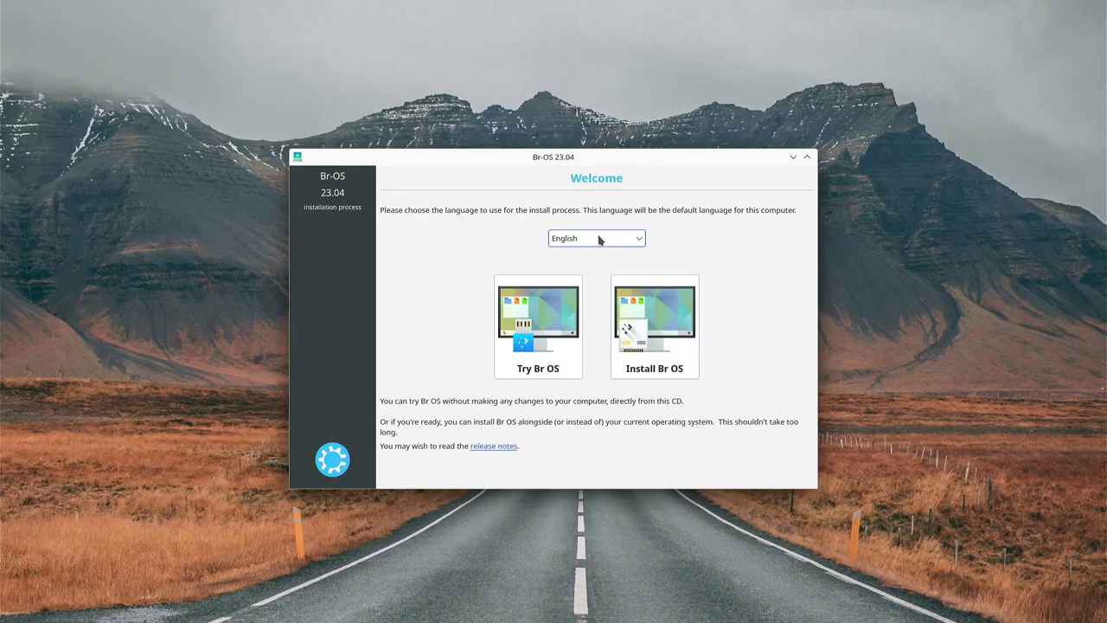
Switch the installer language to Deutsch and choose Br OS installieren.
{"action": "left_click", "coordinate": [599, 240]}
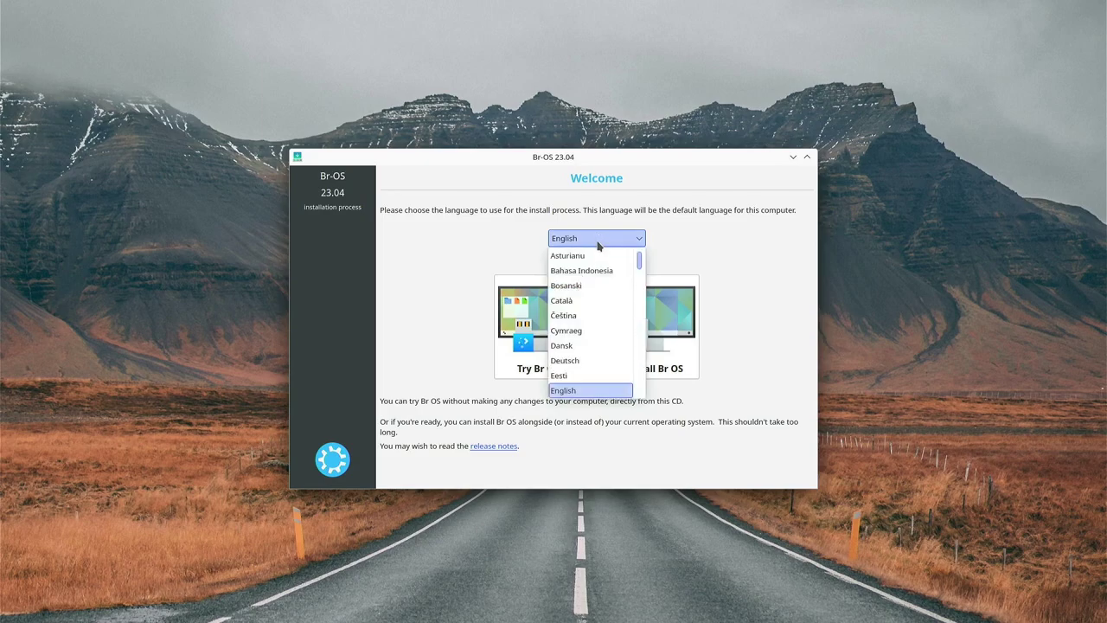
{"action": "left_click", "coordinate": [586, 360]}
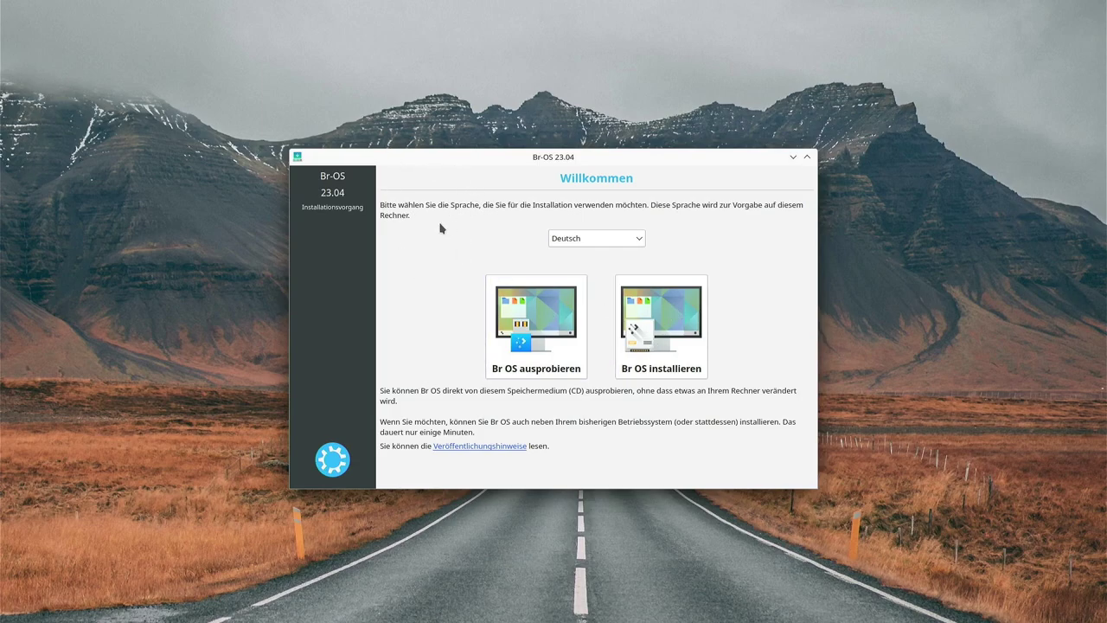
{"action": "left_click", "coordinate": [653, 339]}
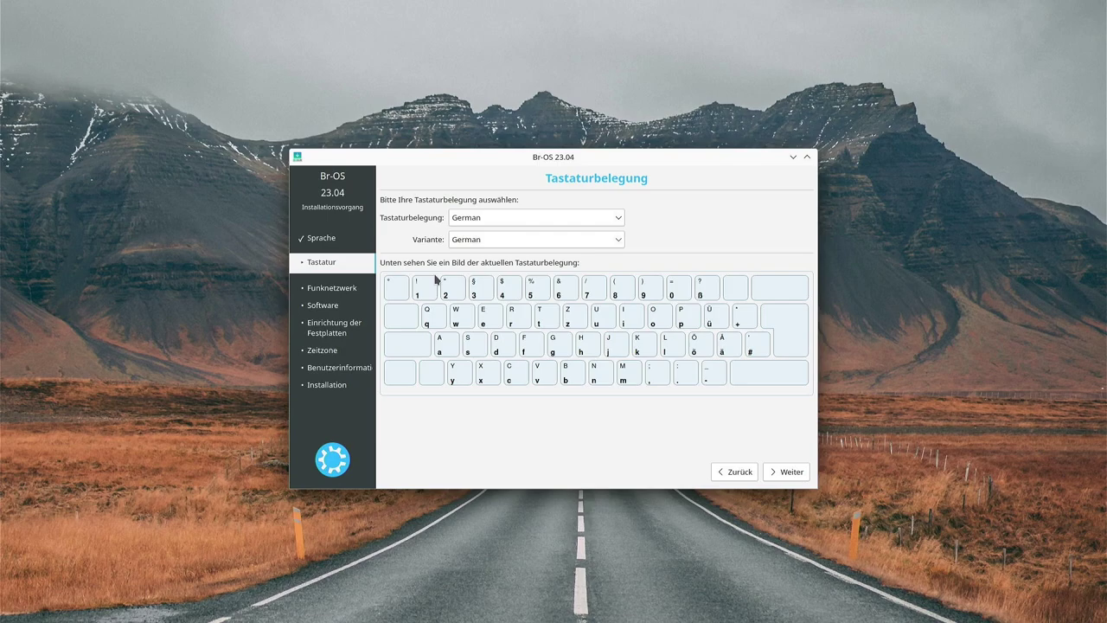
Keep the German keyboard layout and enable third-party drivers and media formats.
{"action": "left_click", "coordinate": [776, 470]}
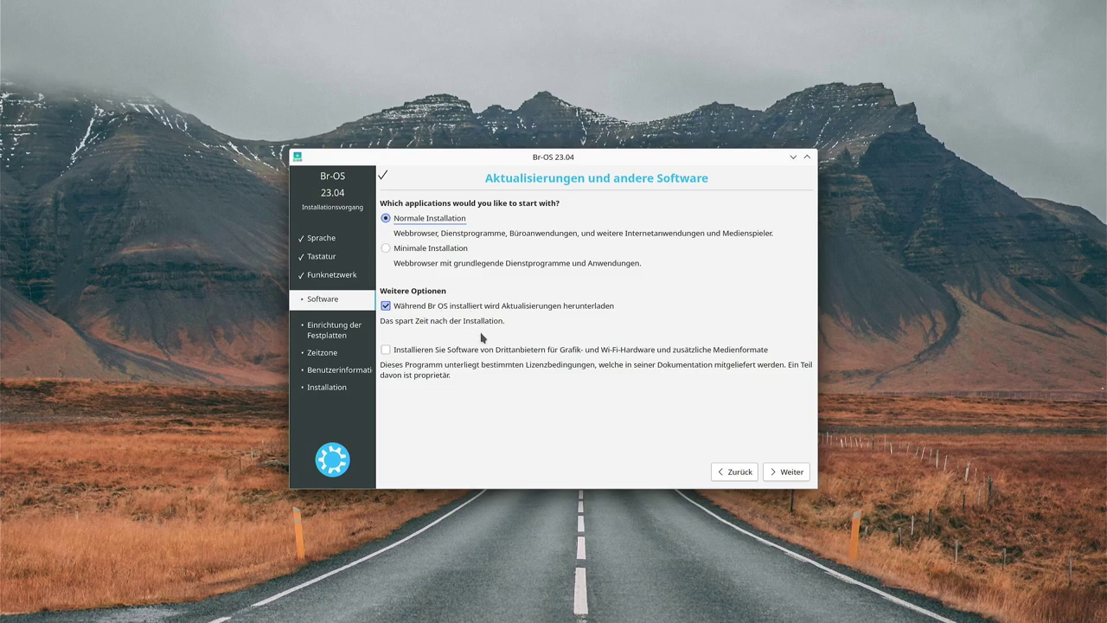
{"action": "left_click", "coordinate": [386, 350]}
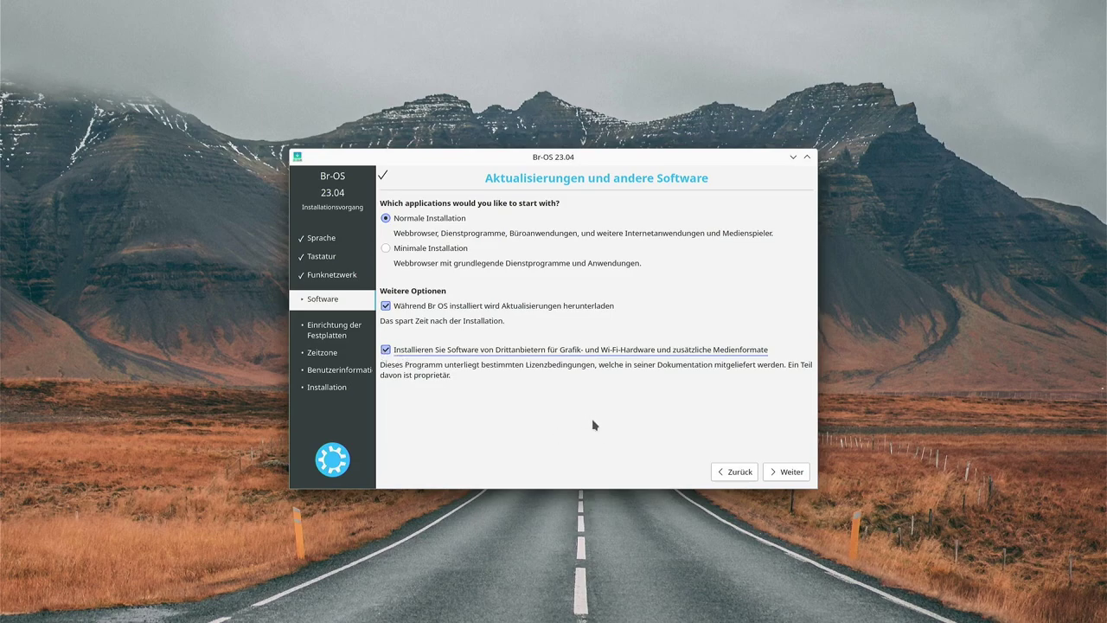
{"action": "left_click", "coordinate": [787, 473]}
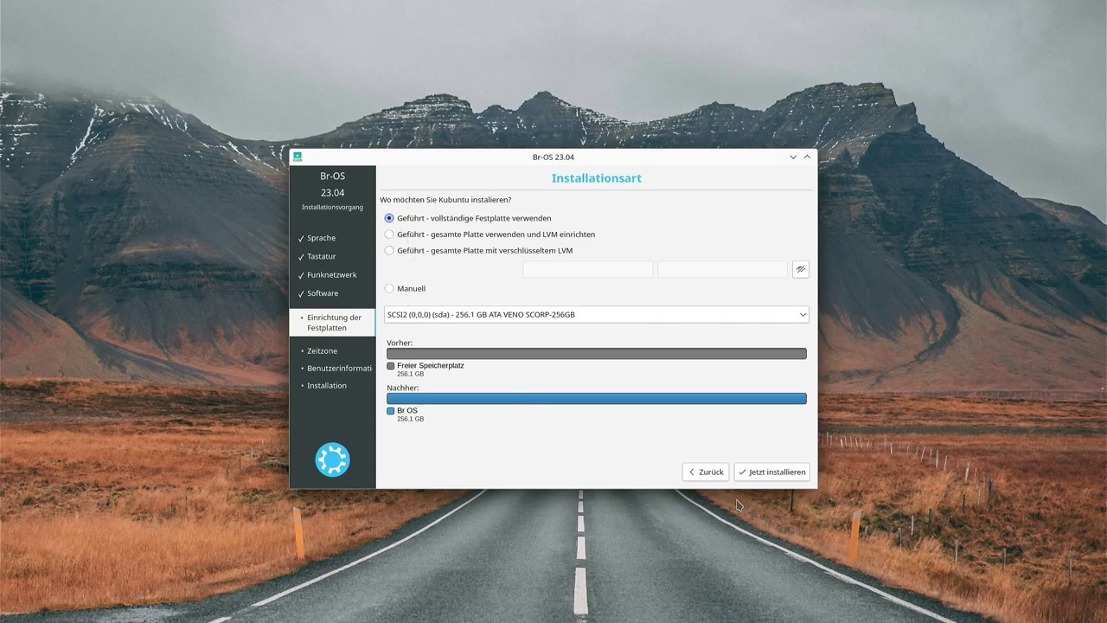
Start the whole-disk install and confirm writing the partition changes to disk.
{"action": "left_click", "coordinate": [775, 476]}
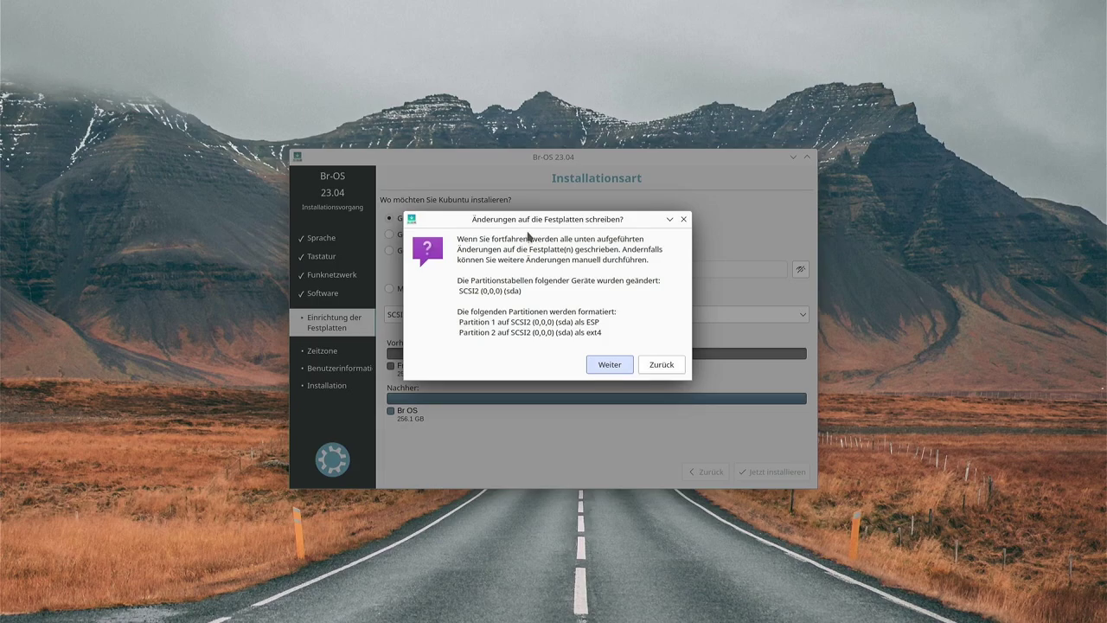
{"action": "left_click_drag", "start_coordinate": [534, 224], "coordinate": [575, 258]}
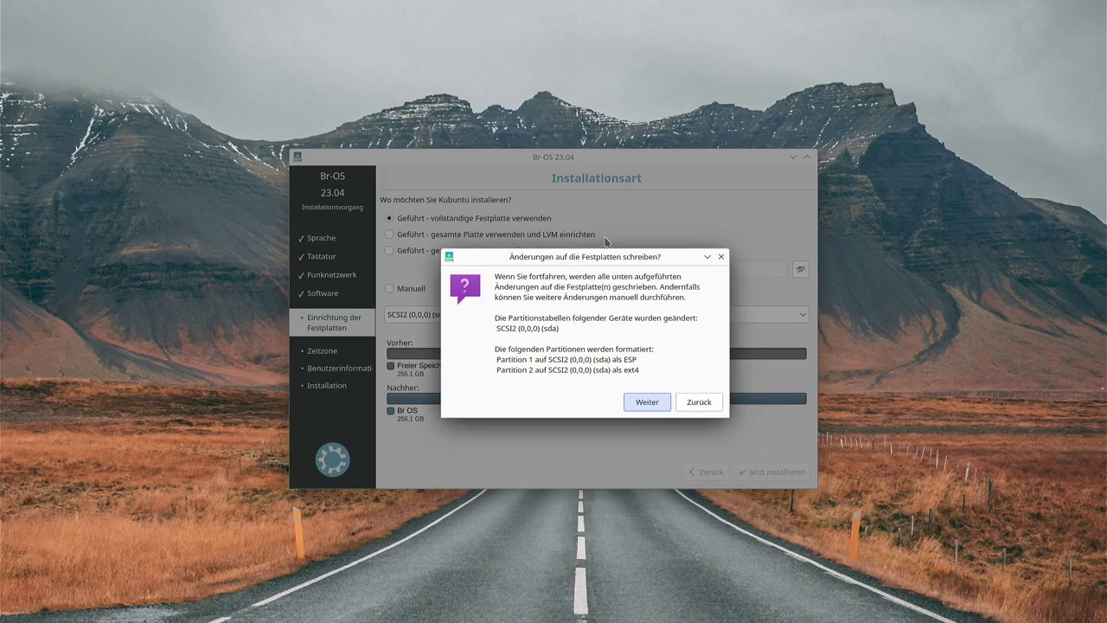
{"action": "left_click", "coordinate": [653, 402]}
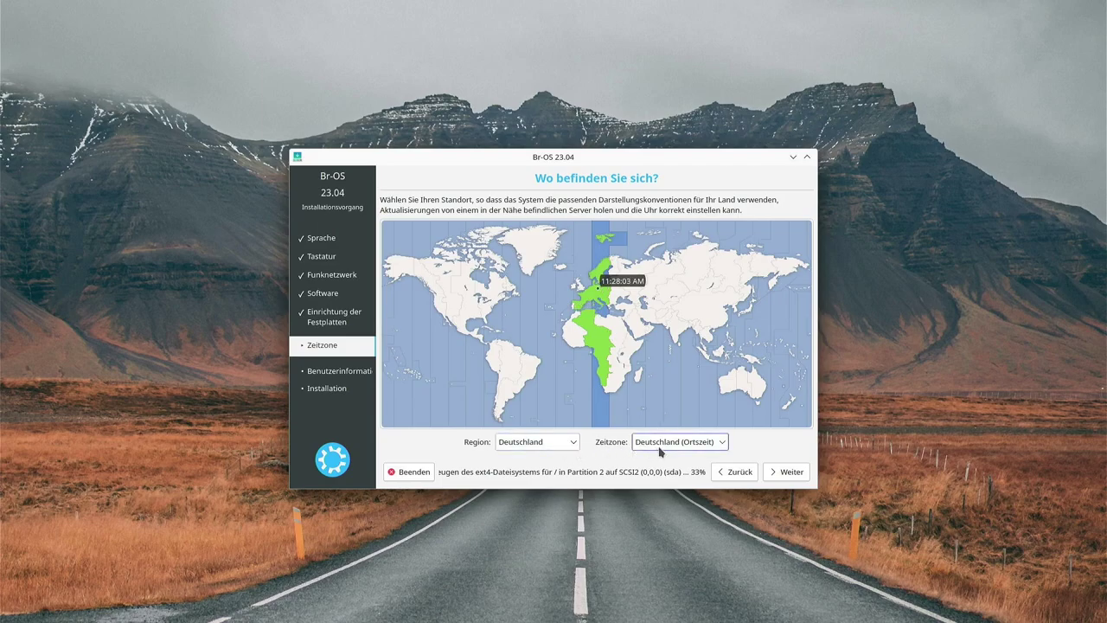
Accept the Deutschland time zone and create the user account with name and password.
{"action": "left_click", "coordinate": [783, 472]}
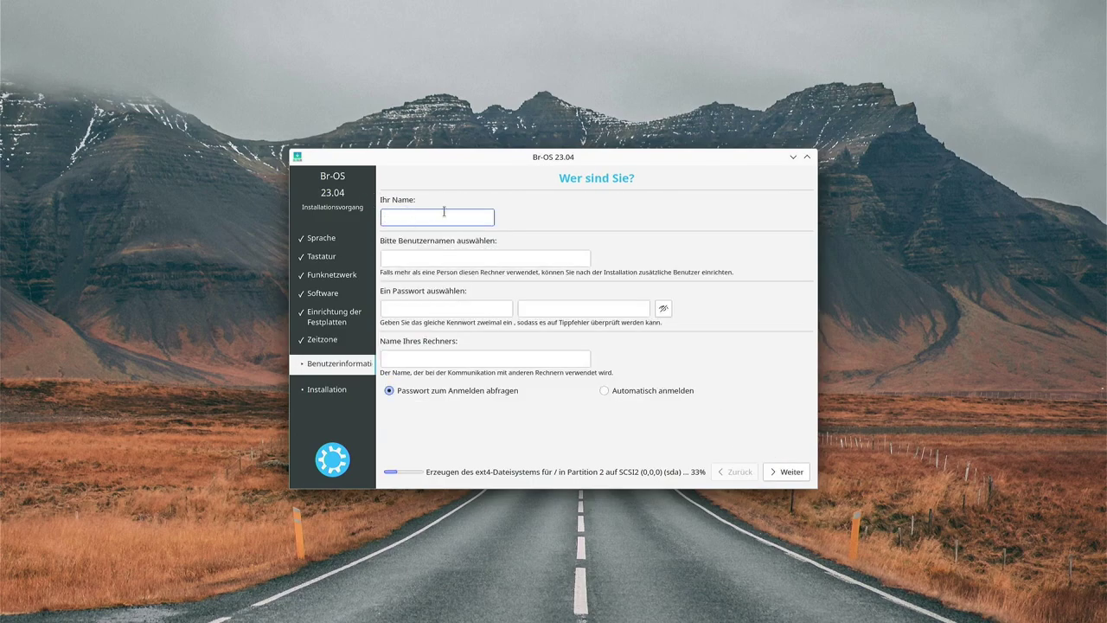
{"action": "key", "text": "Tab"}
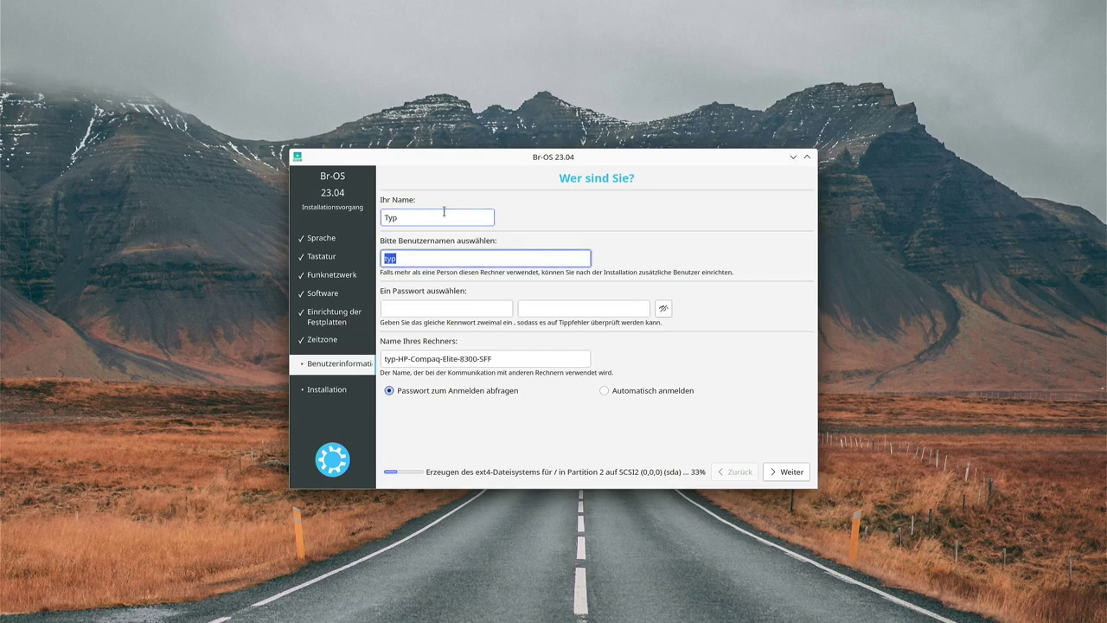
{"action": "key", "text": "Tab"}
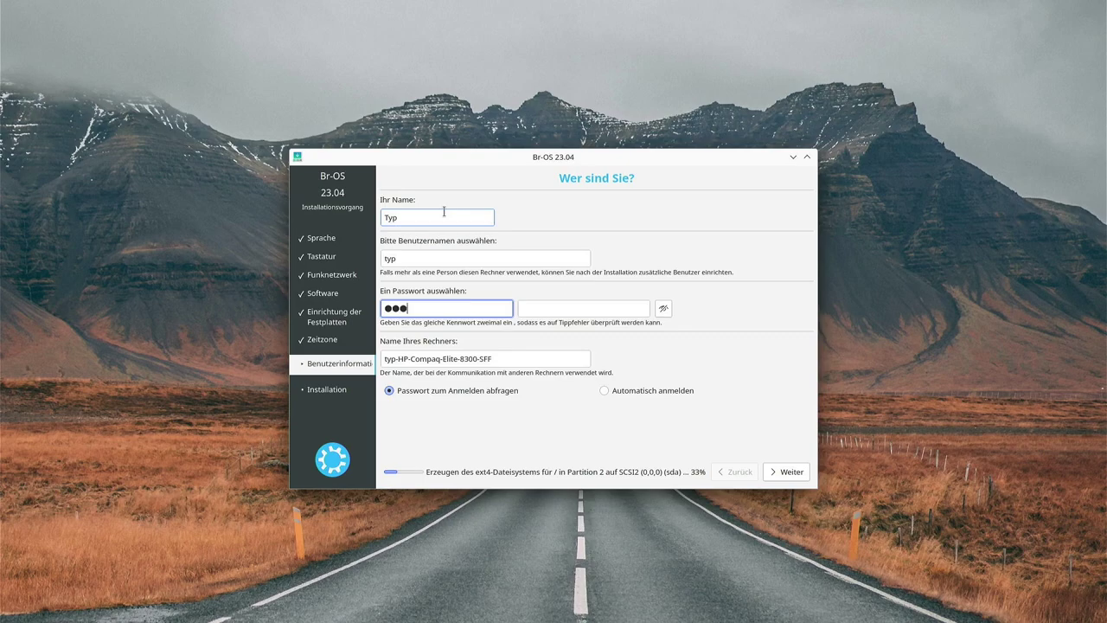
{"action": "key", "text": "Tab"}
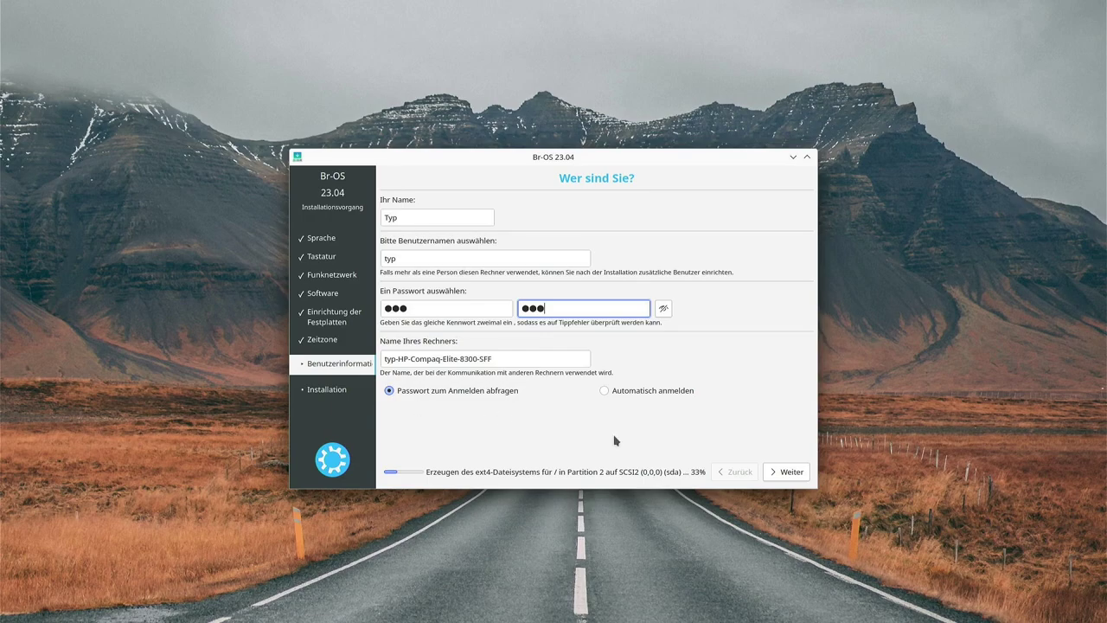
{"action": "left_click", "coordinate": [783, 473]}
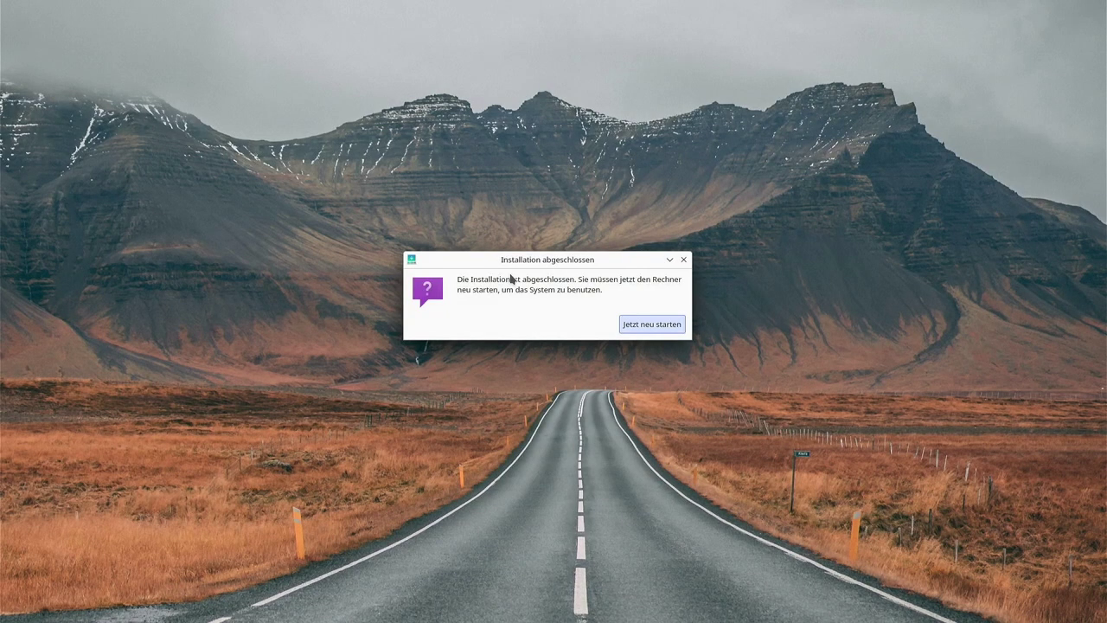
Restart into the new system and boot the Ubuntu entry from GRUB.
{"action": "left_click", "coordinate": [655, 327]}
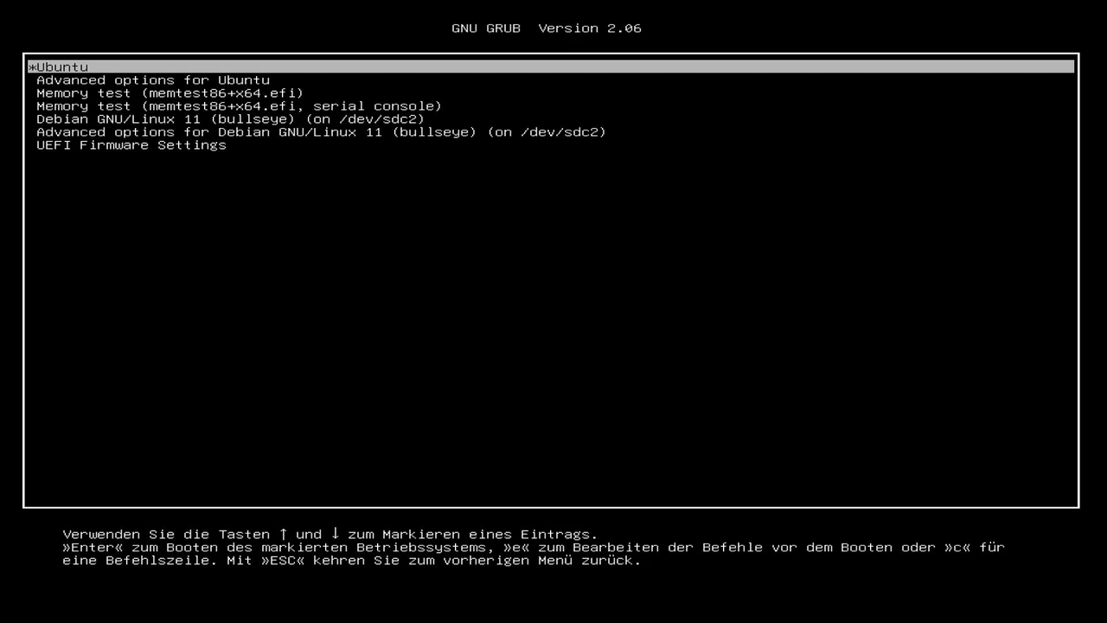
{"action": "key", "text": "Down"}
{"action": "key", "text": "Down"}
{"action": "key", "text": "Down"}
{"action": "key", "text": "Down"}
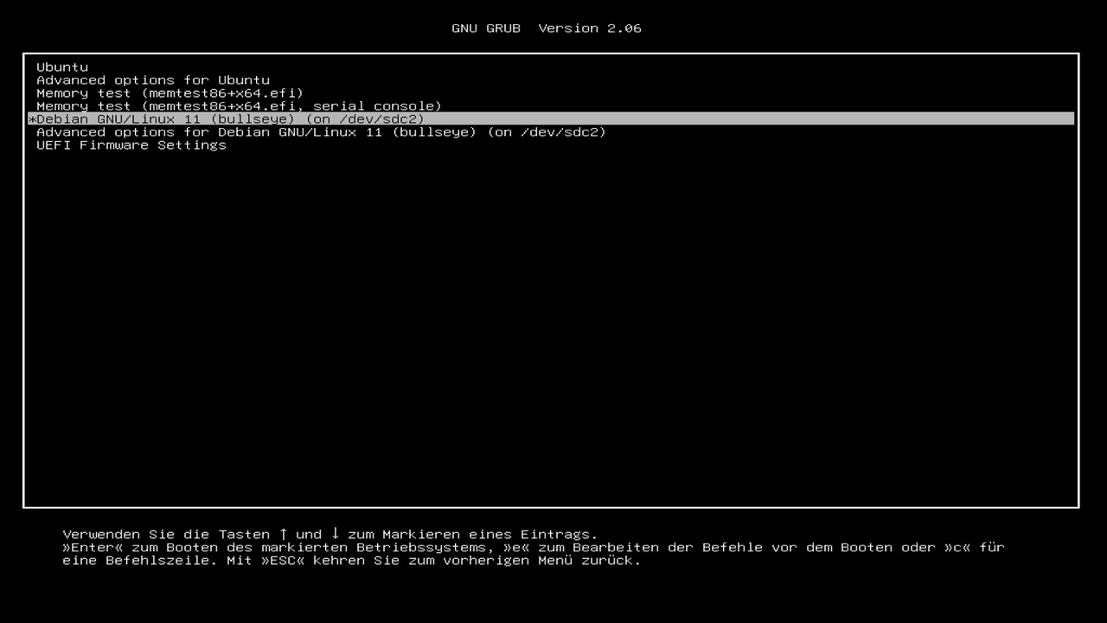
{"action": "key", "text": "Up"}
{"action": "key", "text": "Up"}
{"action": "key", "text": "Up"}
{"action": "key", "text": "Up"}
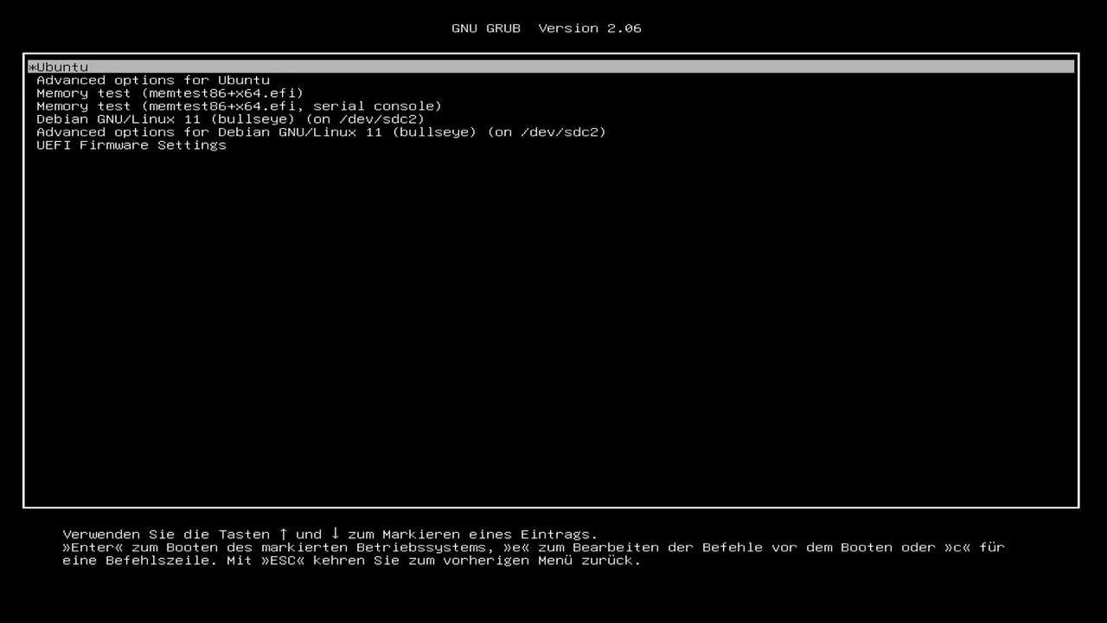
{"action": "key", "text": "Return"}
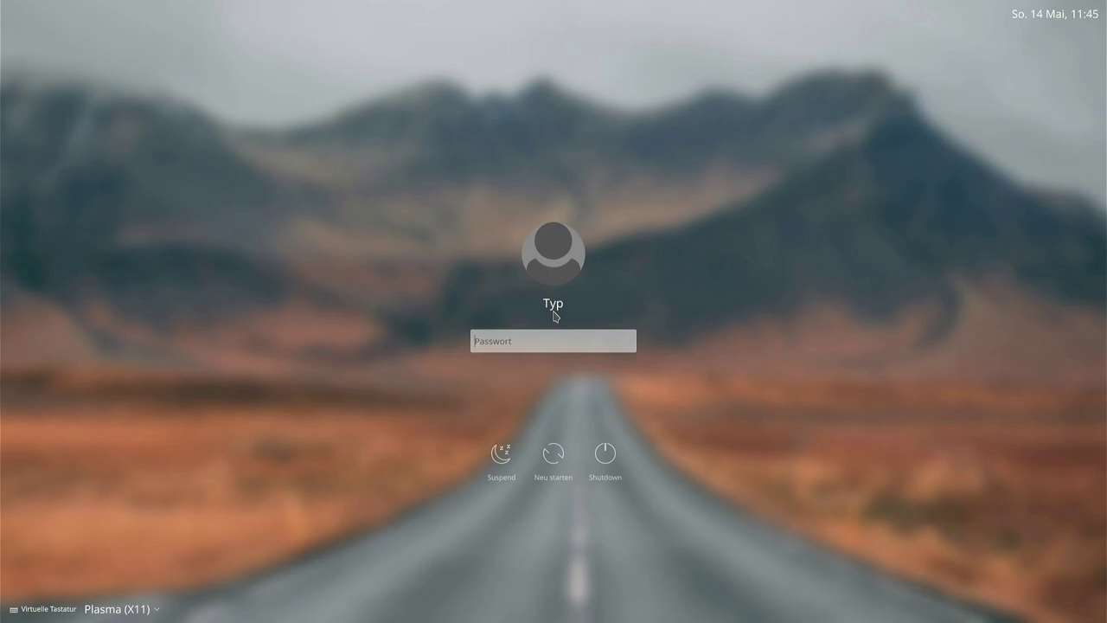
Log in on the Plasma (X11) screen with the account password.
{"action": "type", "text": "***"}
{"action": "key", "text": "Return"}
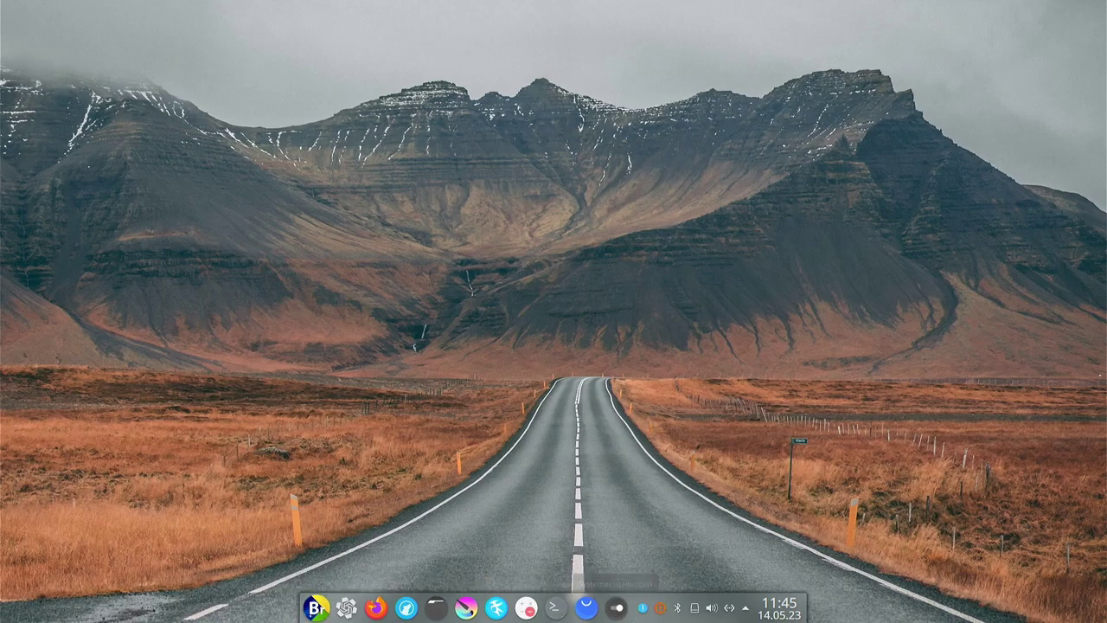
Dismiss the dock menu and open Arbeitsfläche und Hintergrundbild einrichten from the desktop menu.
{"action": "right_click", "coordinate": [617, 607]}
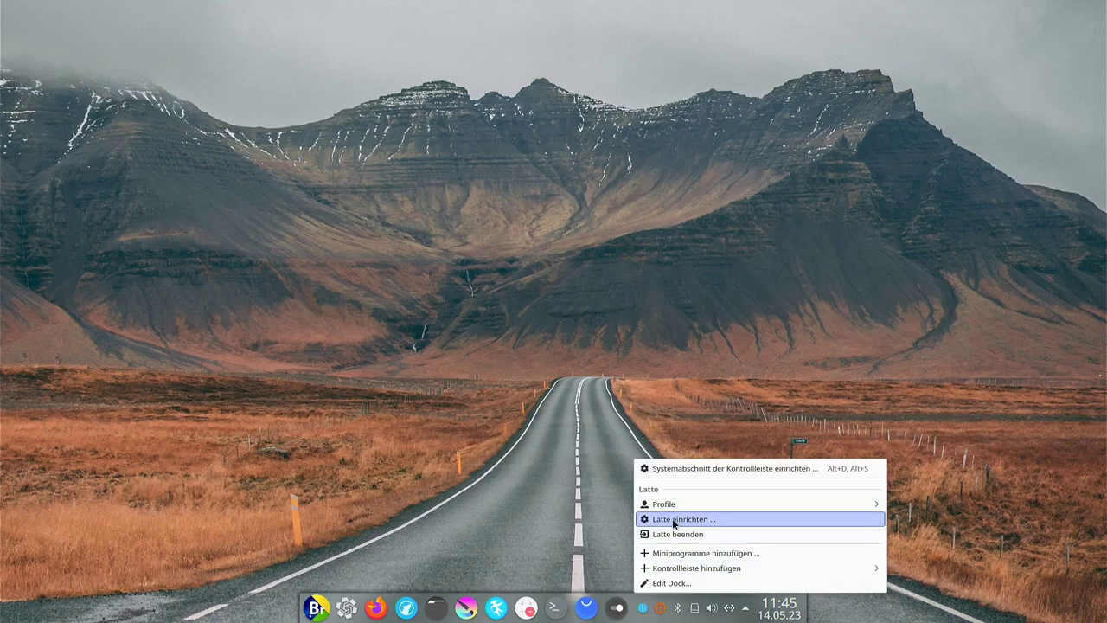
{"action": "left_click", "coordinate": [494, 504]}
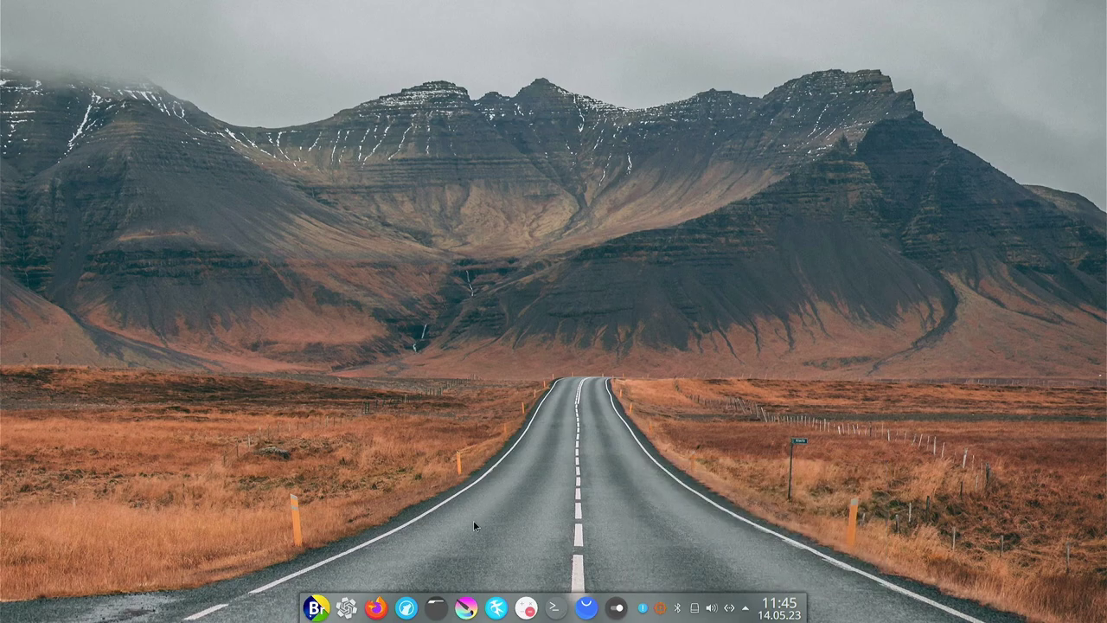
{"action": "right_click", "coordinate": [681, 298]}
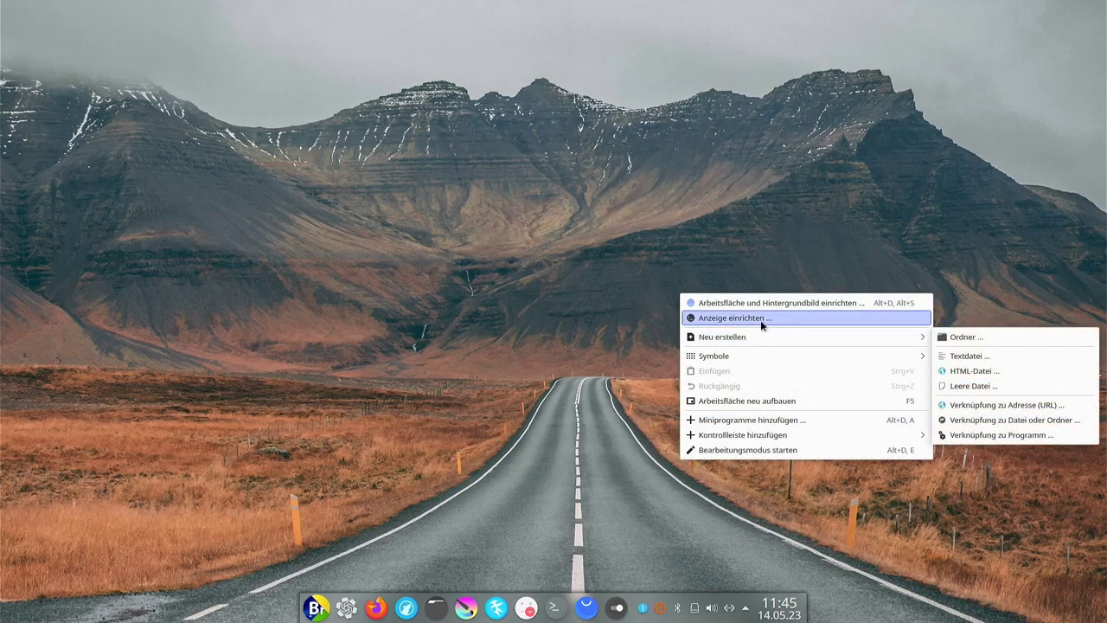
{"action": "left_click", "coordinate": [780, 304]}
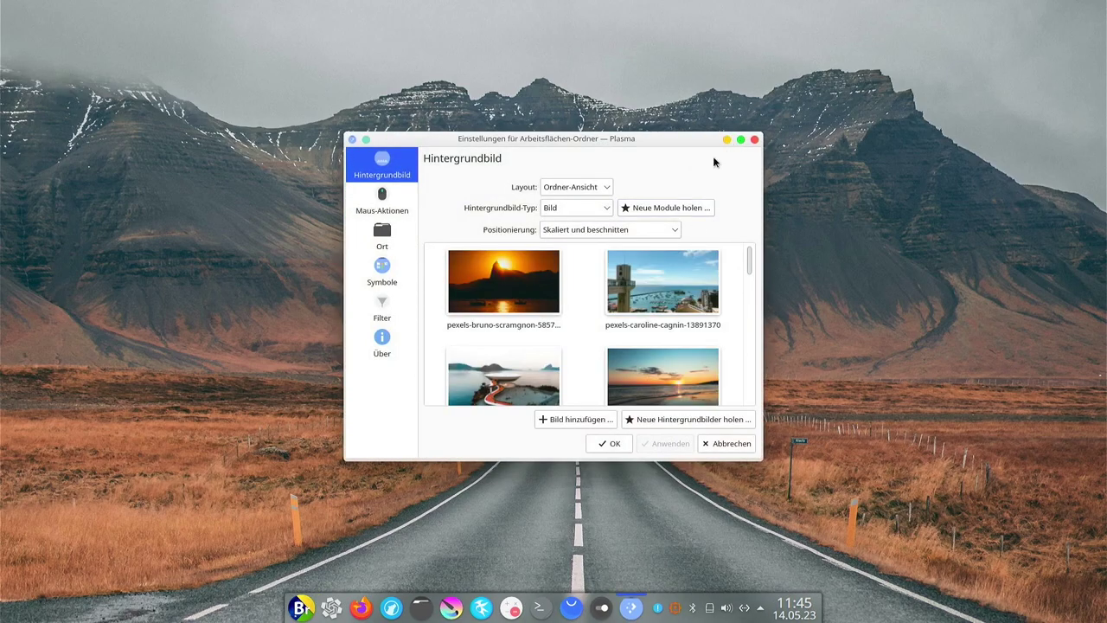
Try the sunset, harbour tower, coastal road, sunset beach and Bora Bora wallpapers.
{"action": "left_click", "coordinate": [522, 290]}
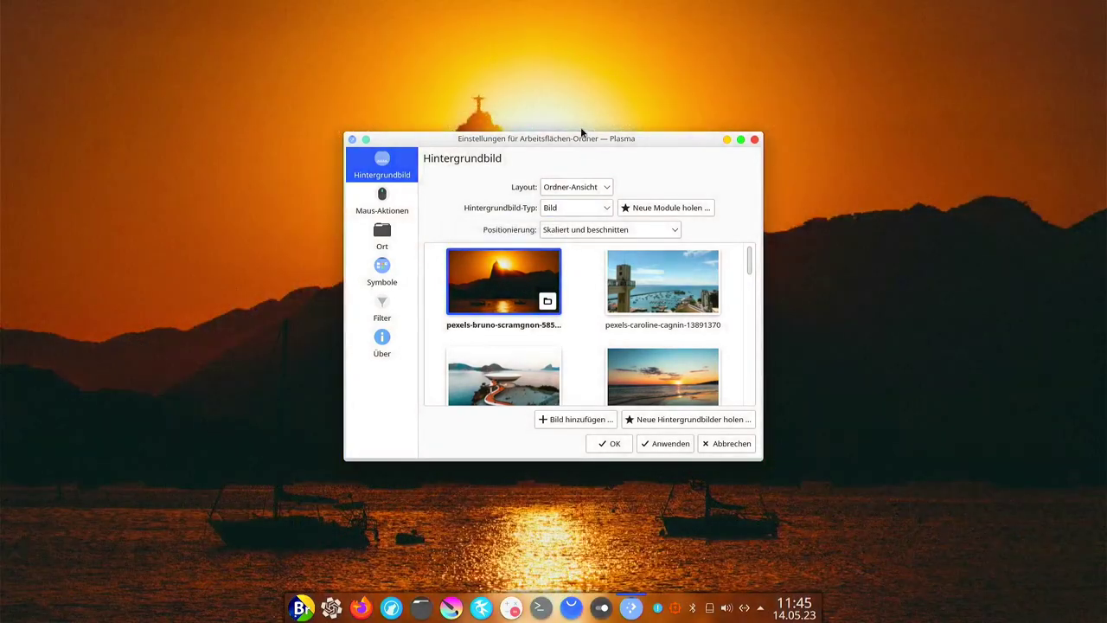
{"action": "left_click_drag", "start_coordinate": [573, 137], "coordinate": [846, 157]}
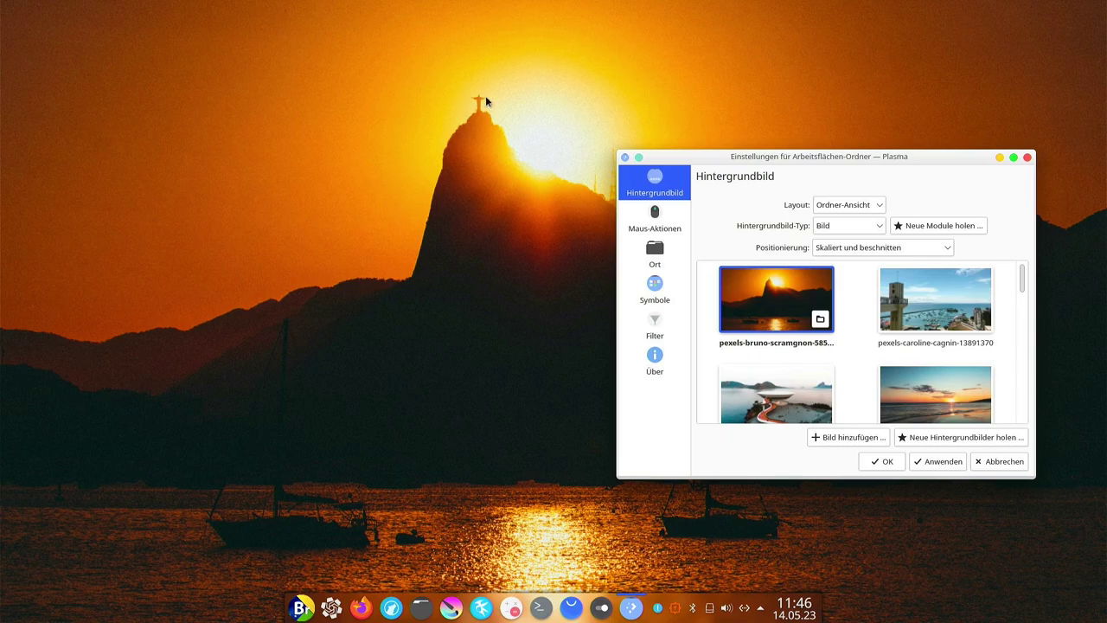
{"action": "left_click", "coordinate": [947, 304]}
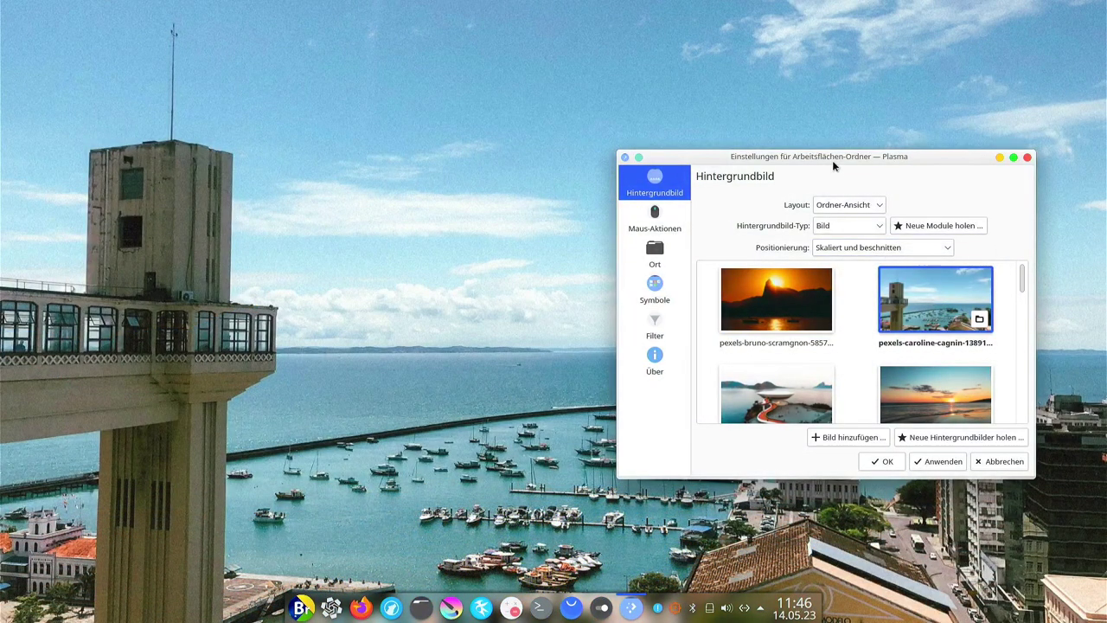
{"action": "left_click_drag", "start_coordinate": [835, 157], "coordinate": [808, 171]}
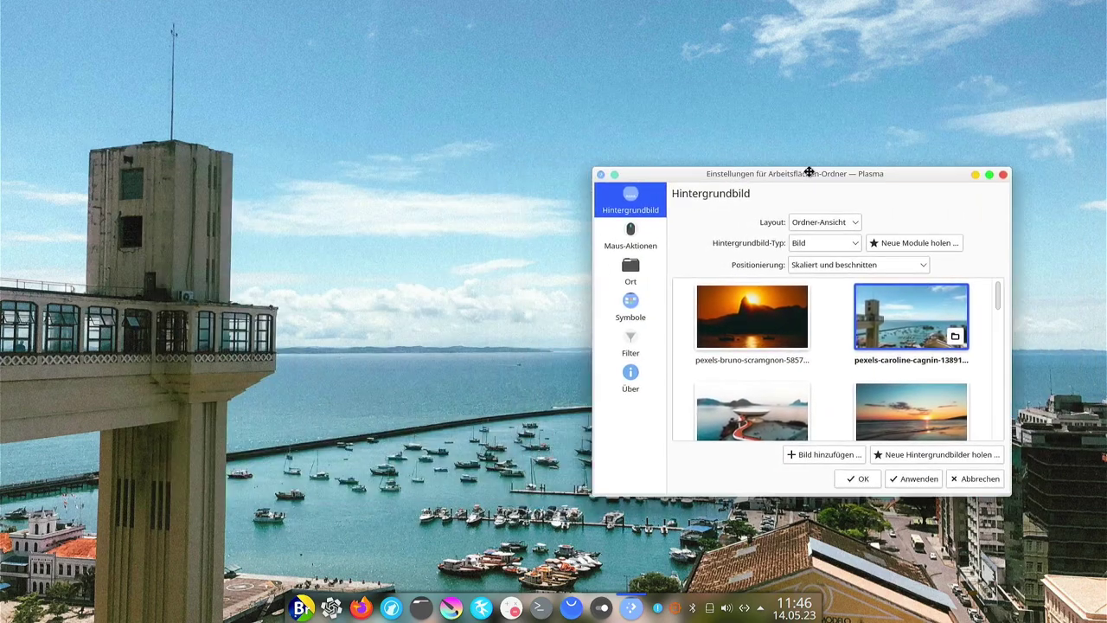
{"action": "left_click", "coordinate": [769, 403]}
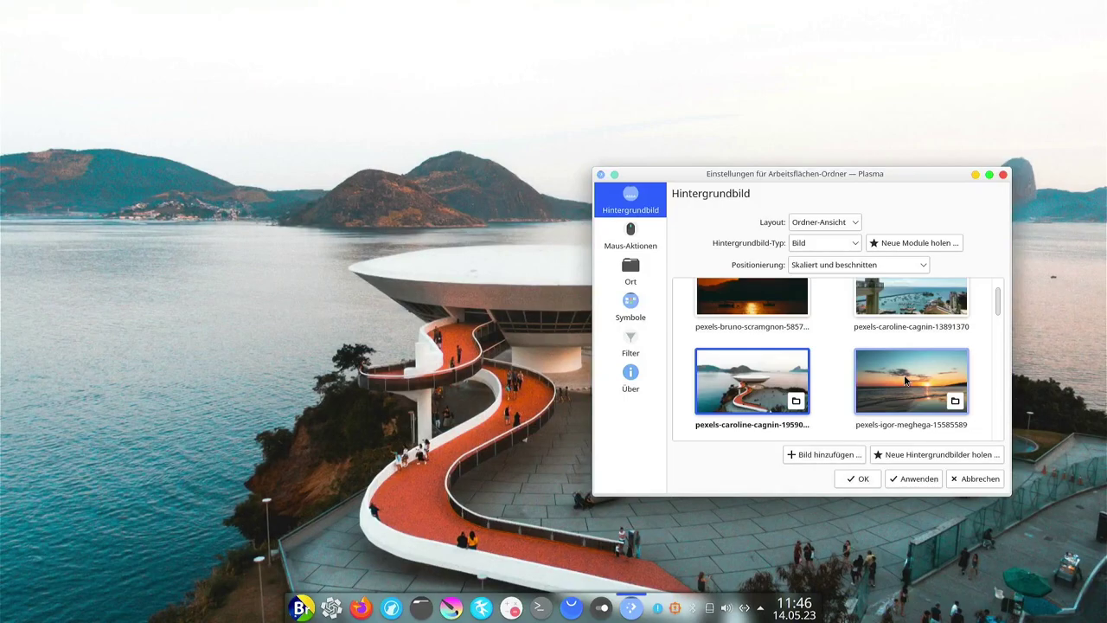
{"action": "left_click", "coordinate": [905, 380]}
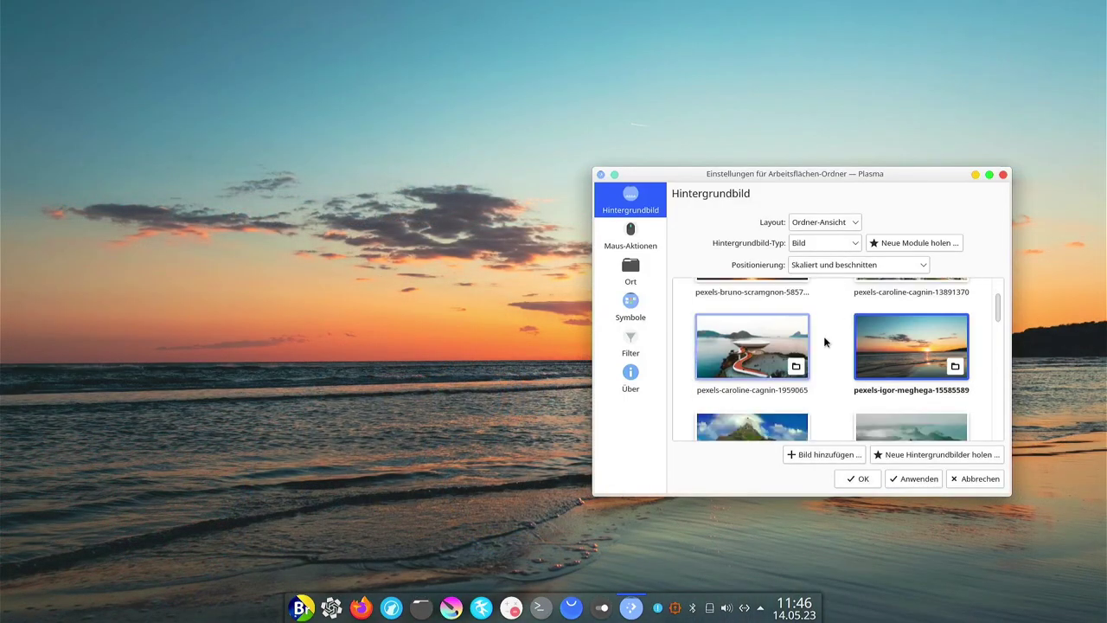
{"action": "scroll", "coordinate": [825, 343], "scroll_direction": "down", "scroll_amount": 2}
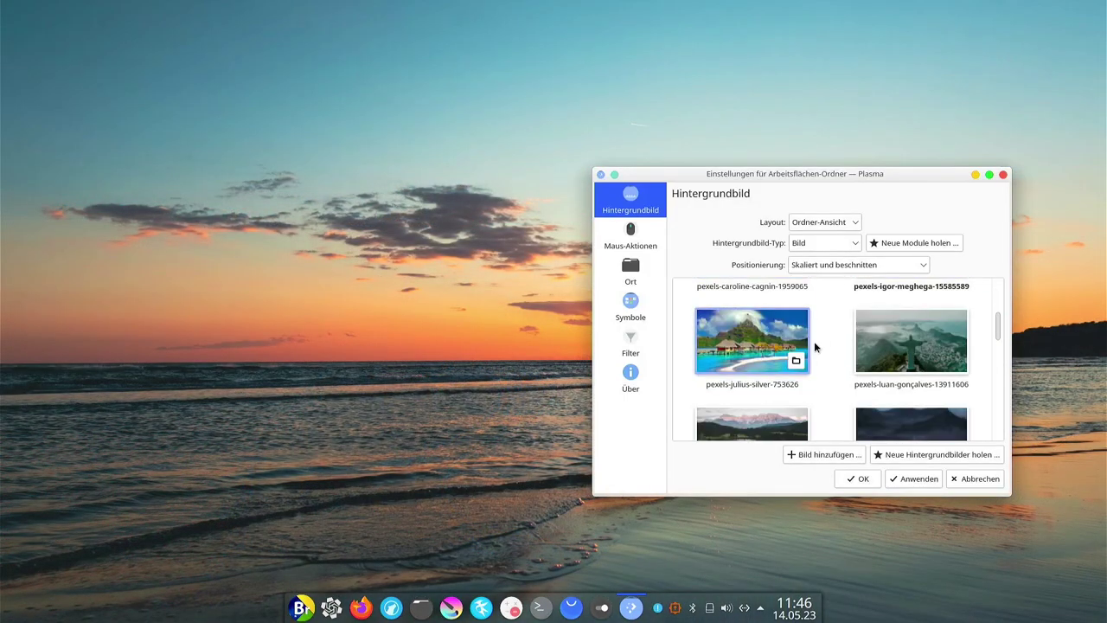
{"action": "left_click", "coordinate": [719, 384]}
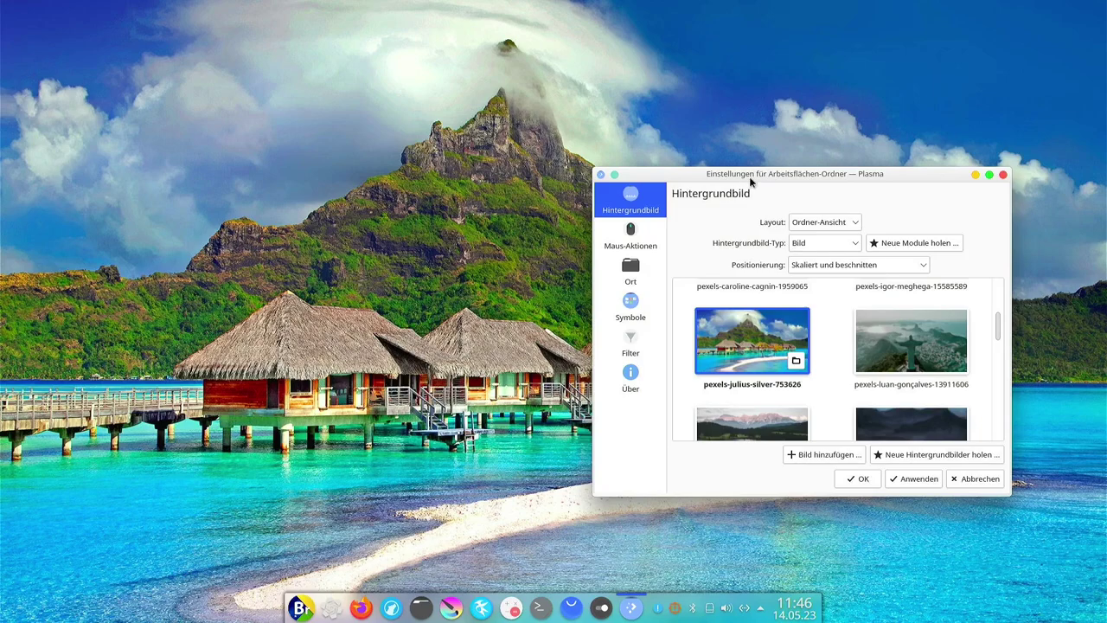
Choose the Rio statue wallpaper, close the settings and apply the change.
{"action": "left_click_drag", "start_coordinate": [749, 176], "coordinate": [680, 120]}
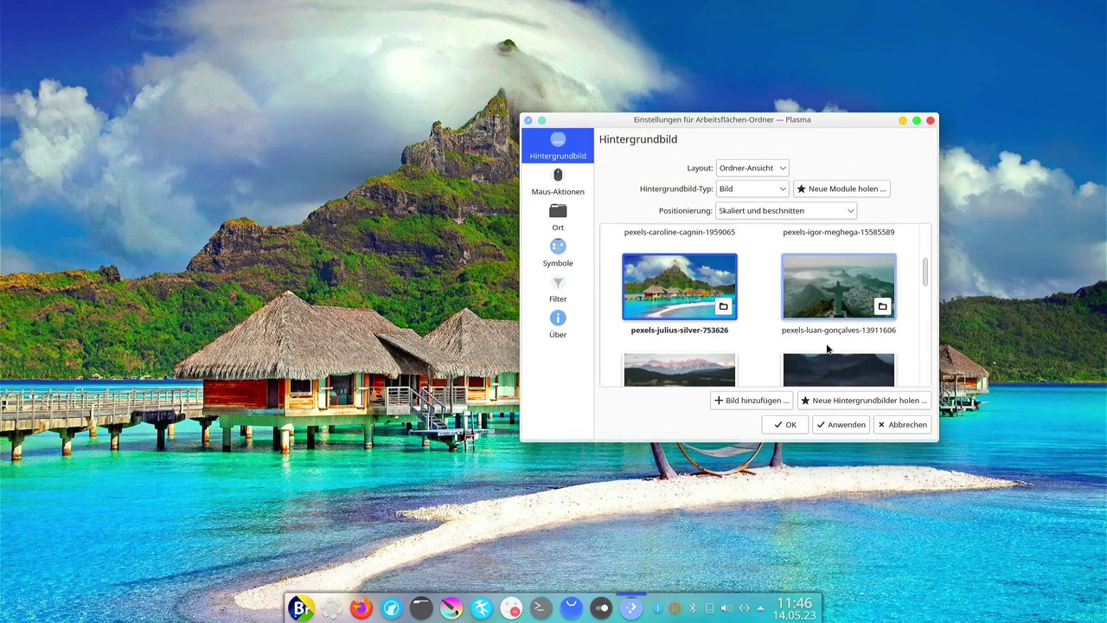
{"action": "left_click", "coordinate": [841, 298]}
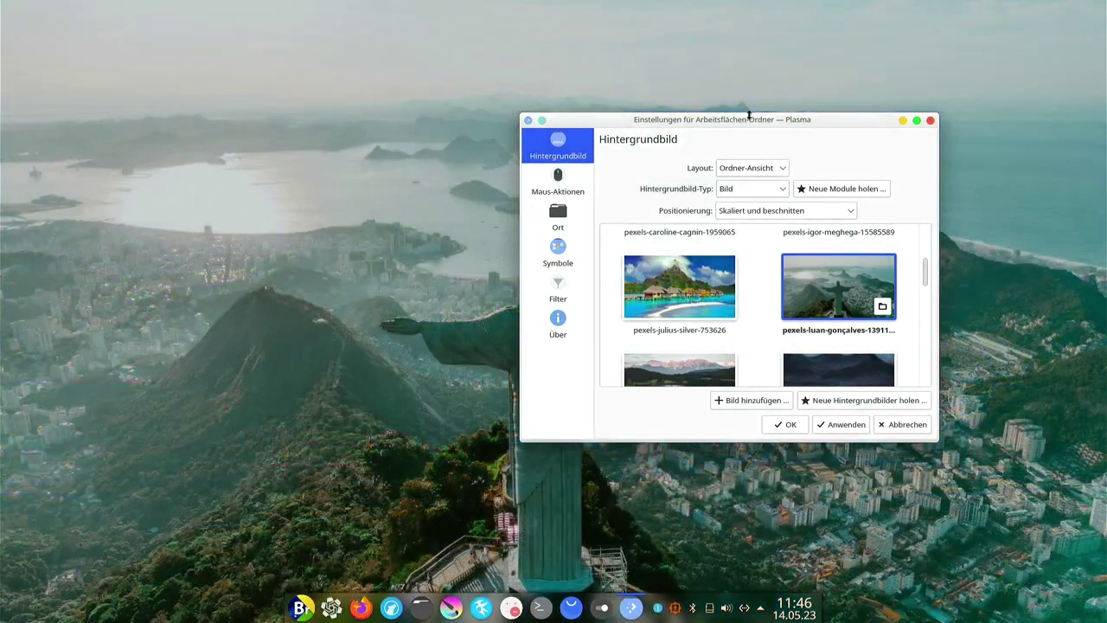
{"action": "left_click_drag", "start_coordinate": [740, 123], "coordinate": [722, 155]}
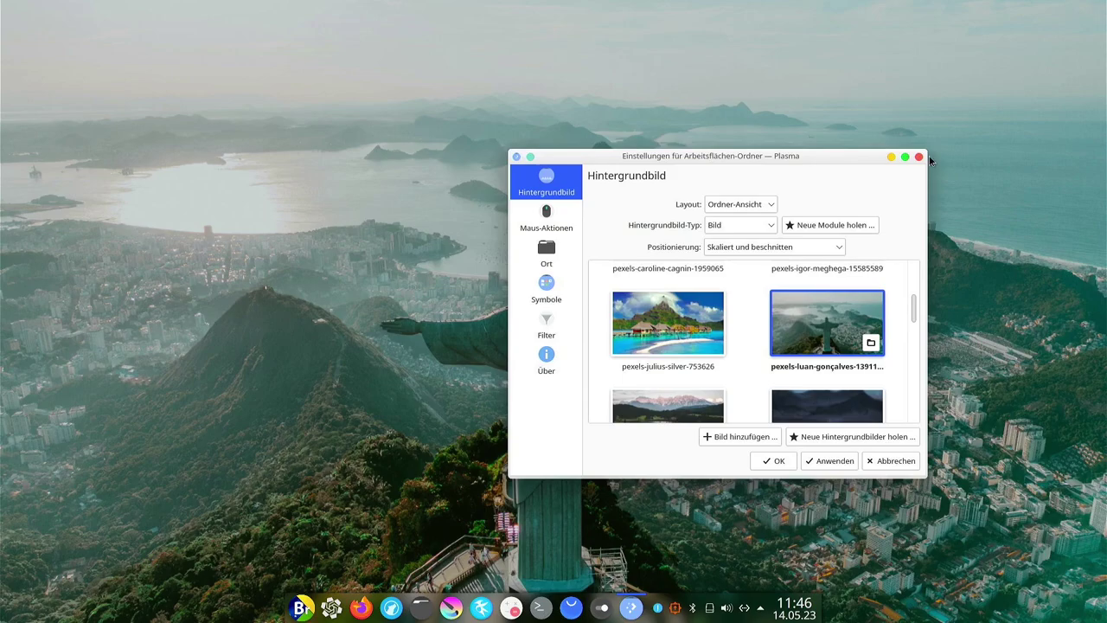
{"action": "left_click", "coordinate": [919, 156]}
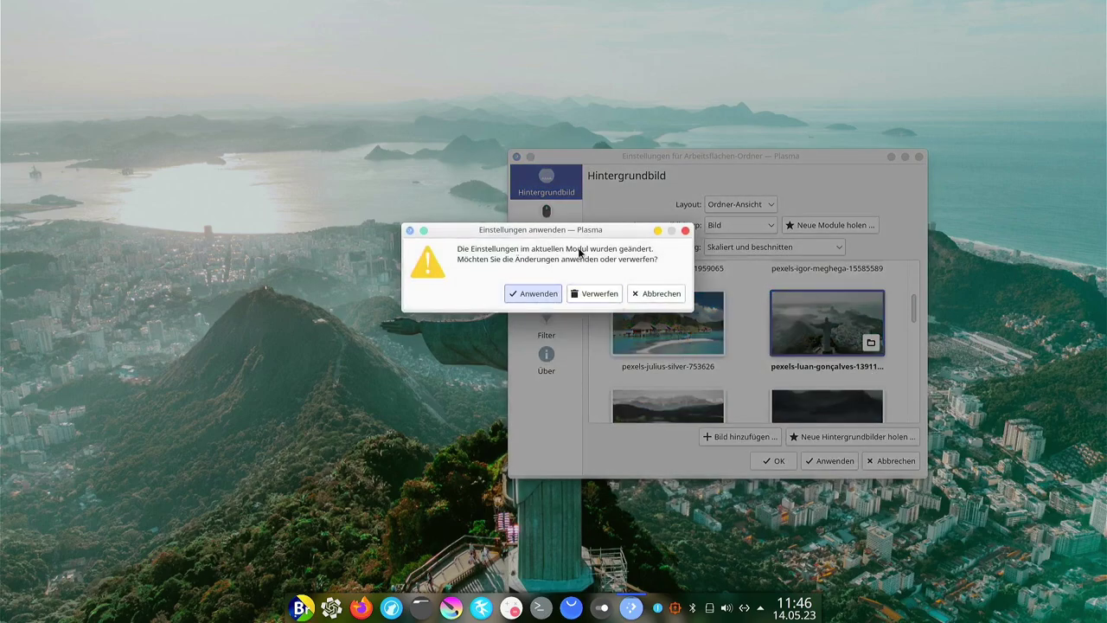
{"action": "left_click", "coordinate": [534, 294]}
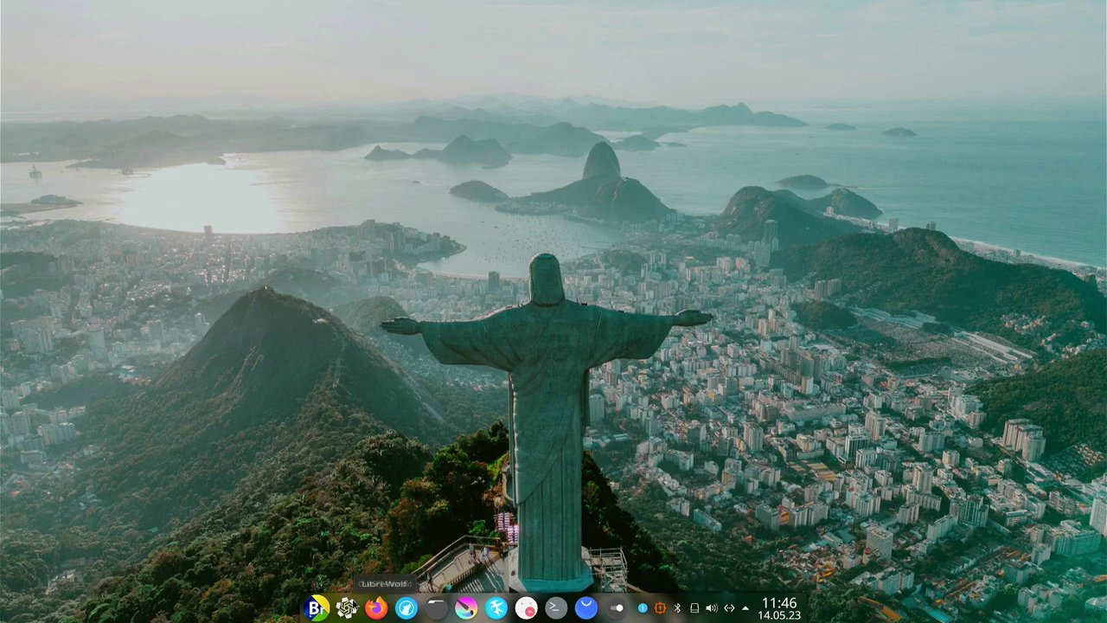
Launch the Chat-GPT app from the Anwendungsmenü.
{"action": "left_click", "coordinate": [313, 609]}
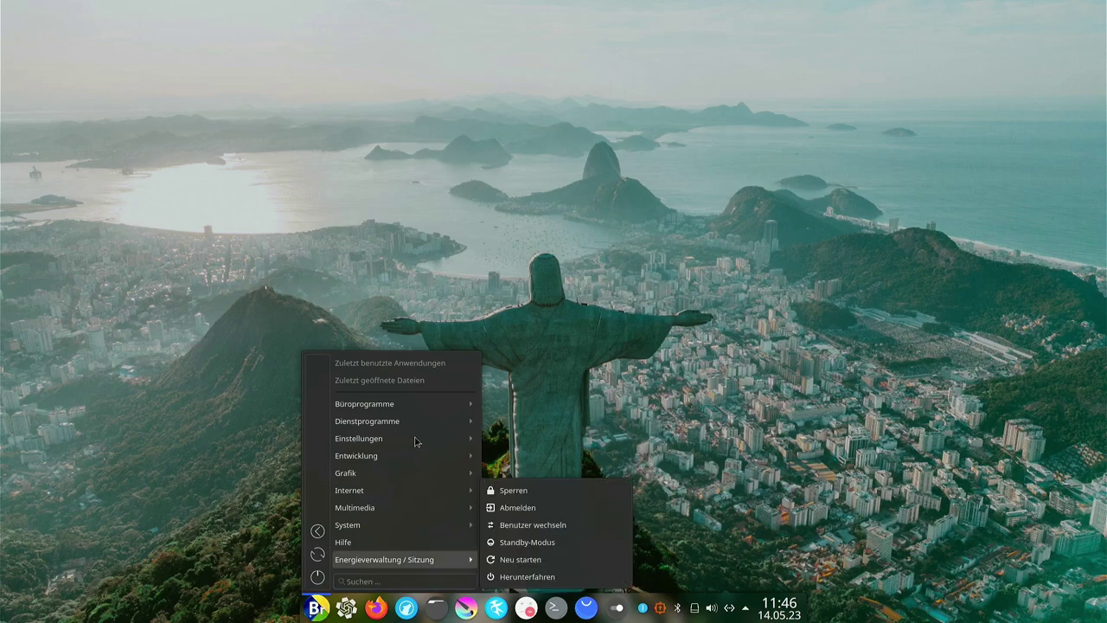
{"action": "mouse_move", "coordinate": [416, 405]}
{"action": "mouse_move", "coordinate": [391, 474]}
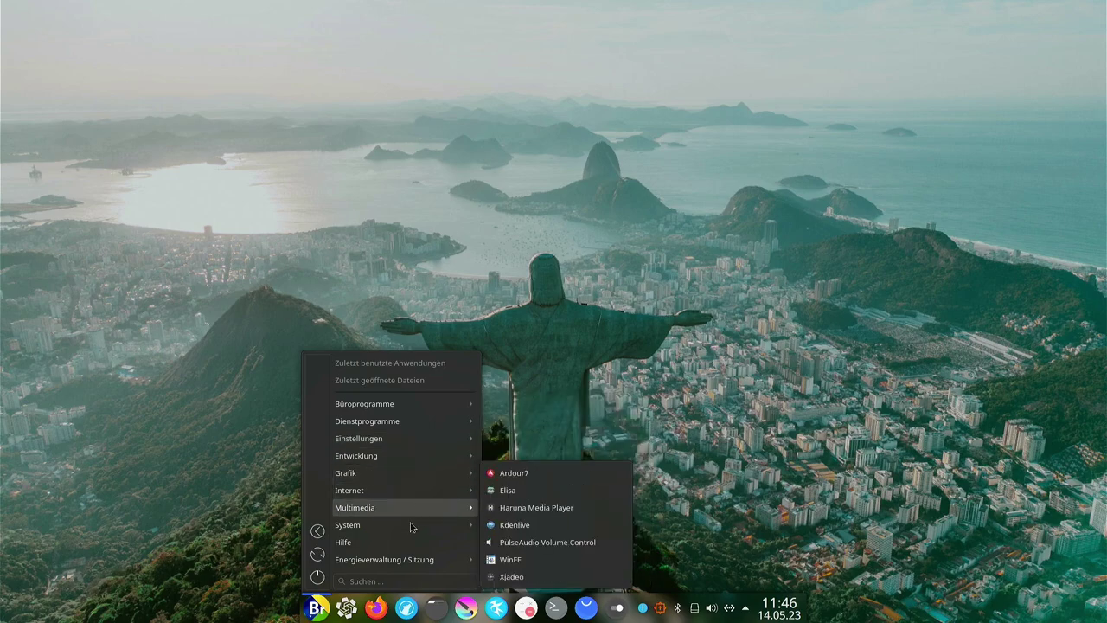
{"action": "left_click", "coordinate": [347, 608]}
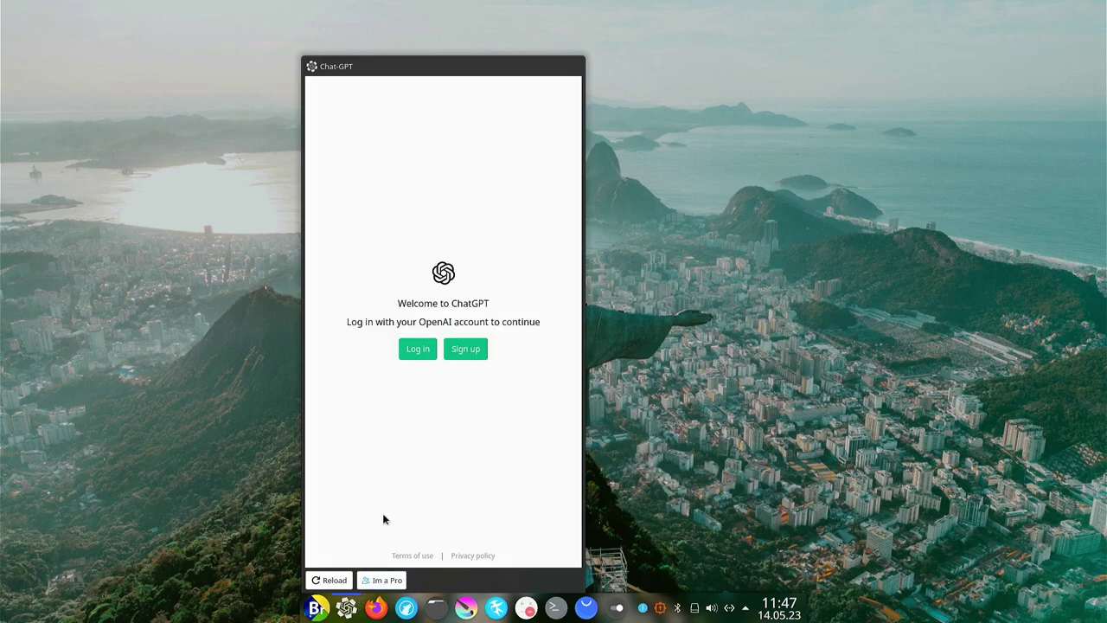
Log in to ChatGPT with Google, entering the account e-mail address.
{"action": "left_click", "coordinate": [419, 350]}
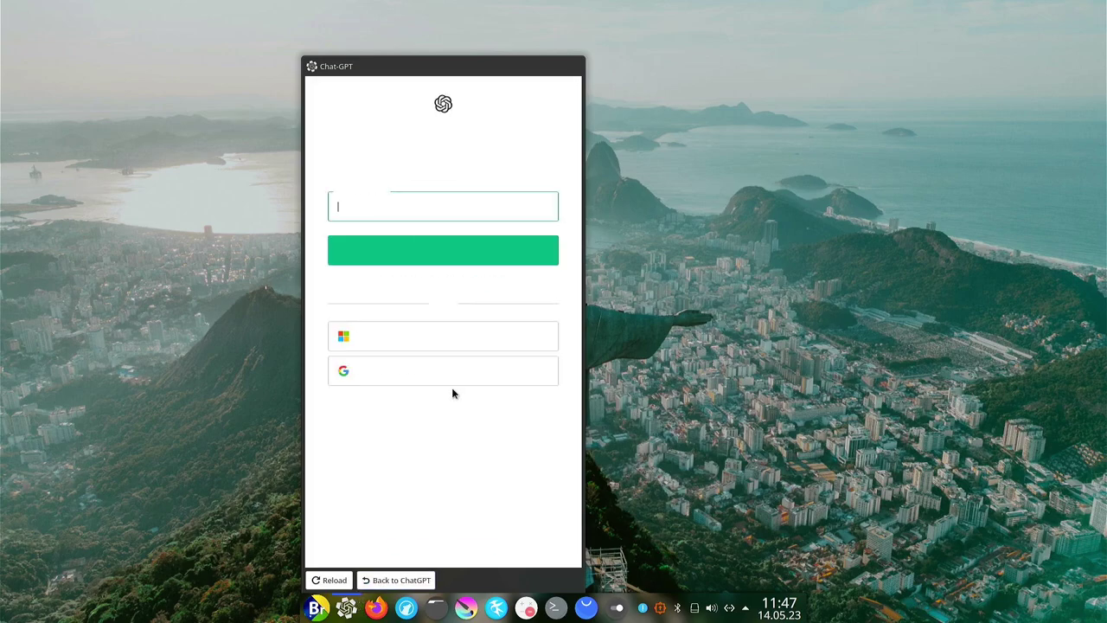
{"action": "left_click", "coordinate": [424, 374]}
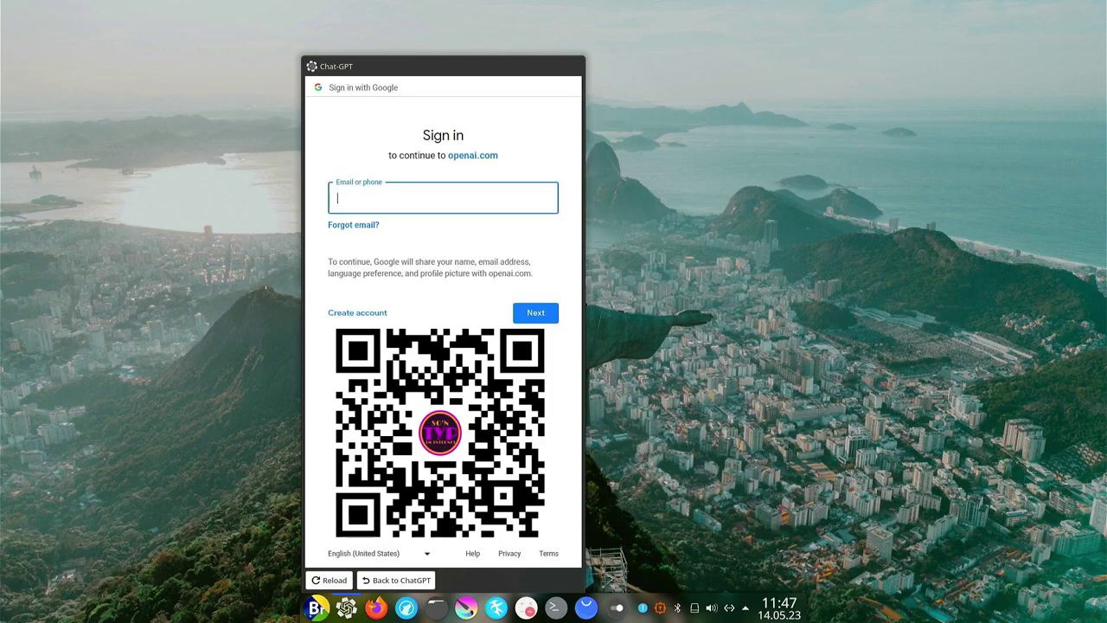
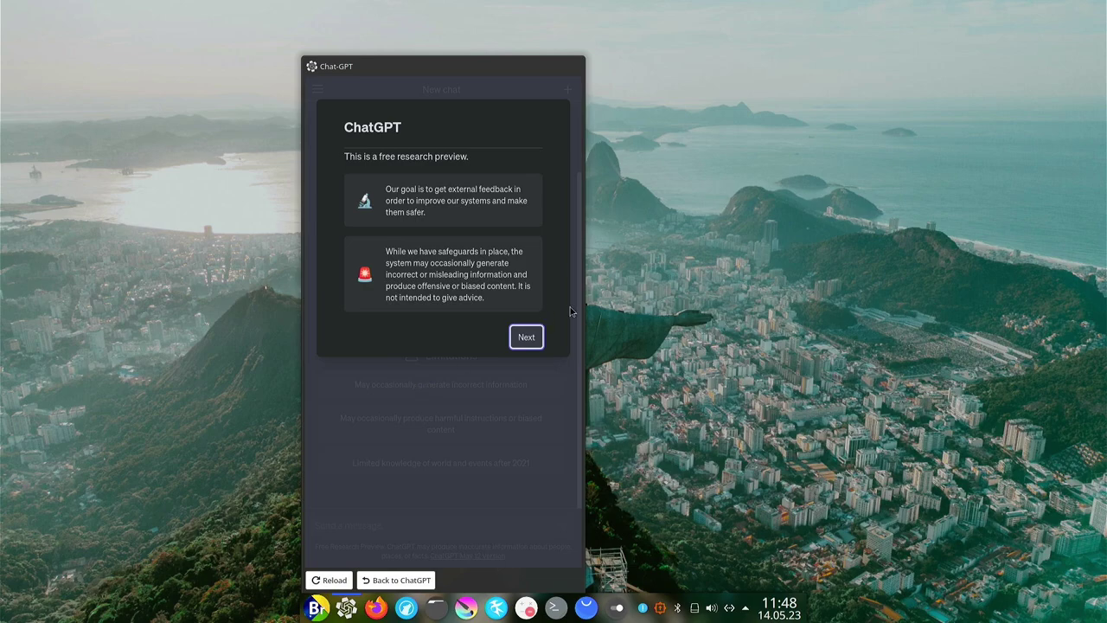
Dismiss the research preview, data collection and welcome notices to reach the New chat page.
{"action": "left_click", "coordinate": [523, 340]}
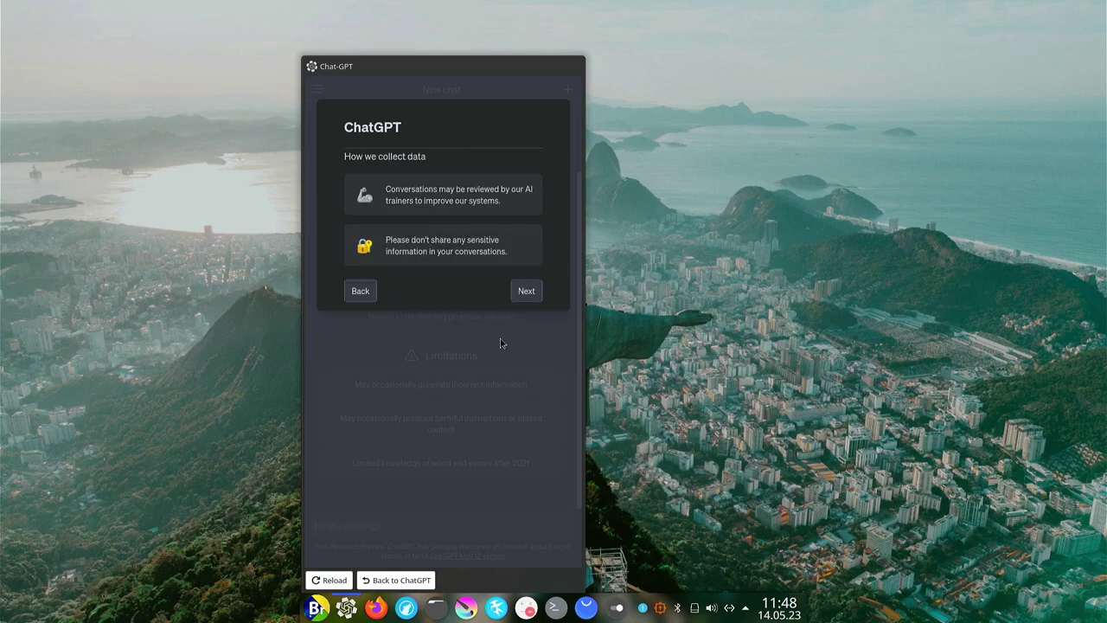
{"action": "left_click", "coordinate": [526, 294]}
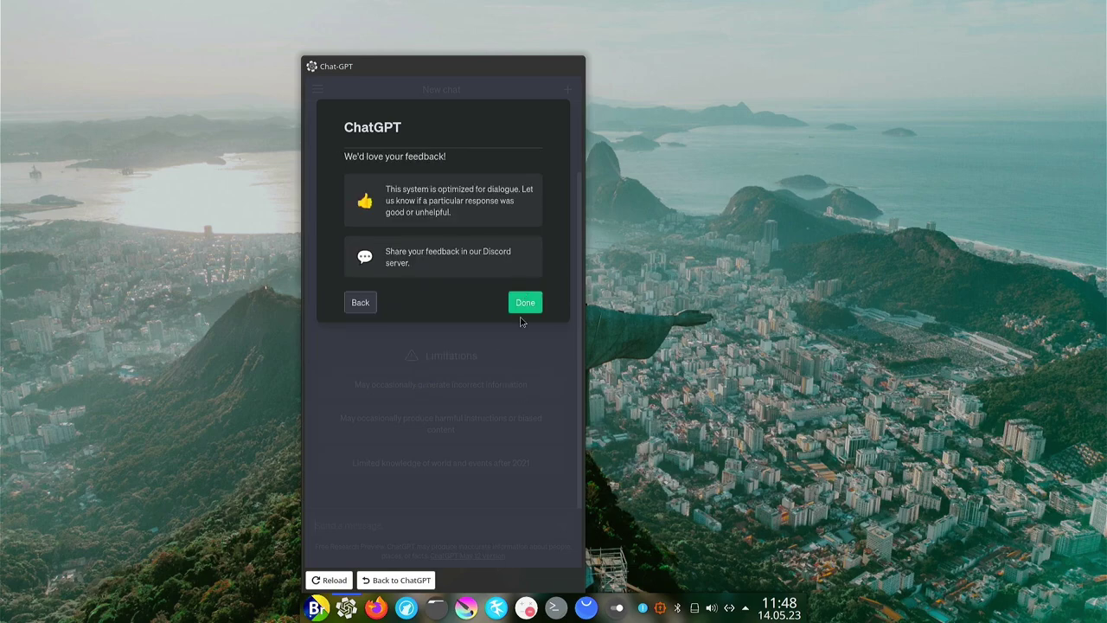
{"action": "left_click", "coordinate": [523, 303]}
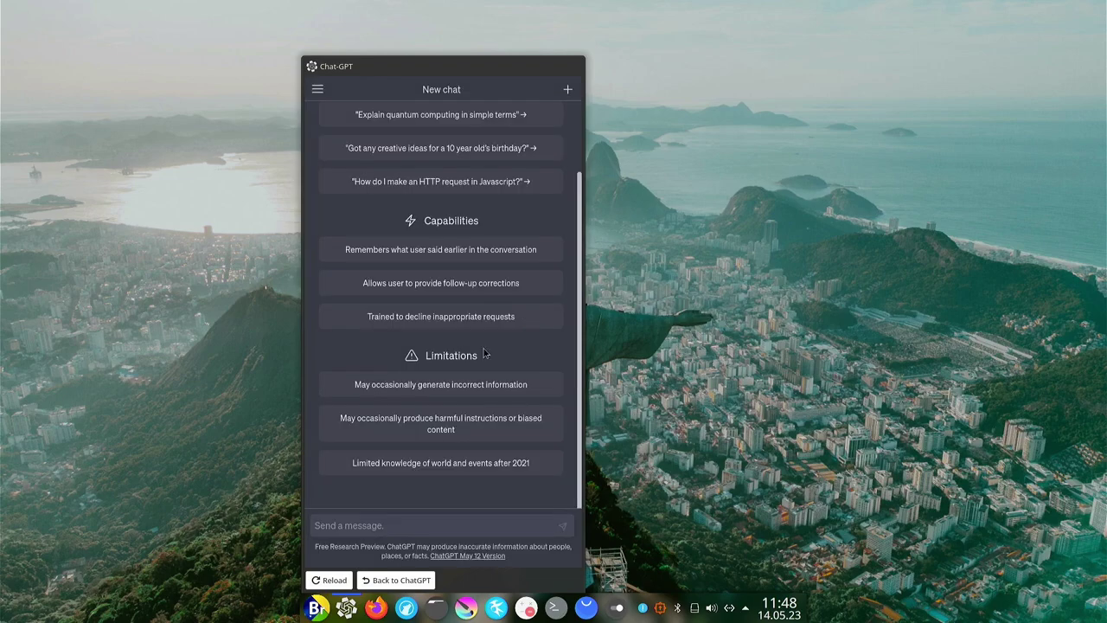
Paste the German question asking what Br OS is into the chat and send it.
{"action": "scroll", "coordinate": [429, 365], "scroll_direction": "up", "scroll_amount": 1}
{"action": "scroll", "coordinate": [428, 364], "scroll_direction": "down", "scroll_amount": 1}
{"action": "scroll", "coordinate": [426, 363], "scroll_direction": "up", "scroll_amount": 1}
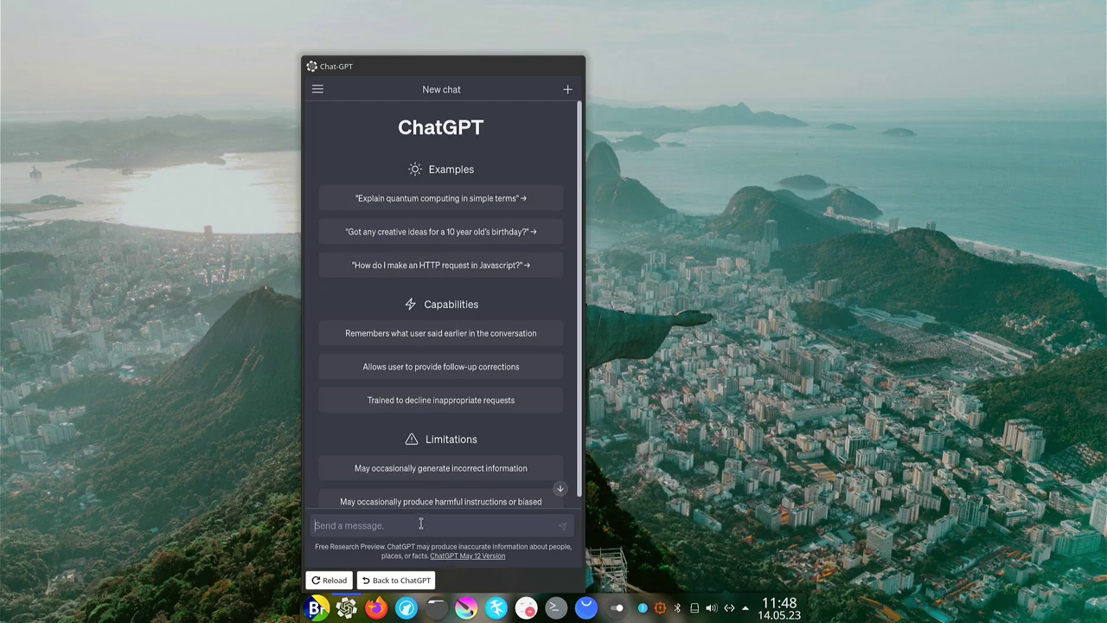
{"action": "left_click", "coordinate": [421, 525]}
{"action": "type", "text": "Beschreibe kurz was Br OS ist und seine Besonderheiten."}
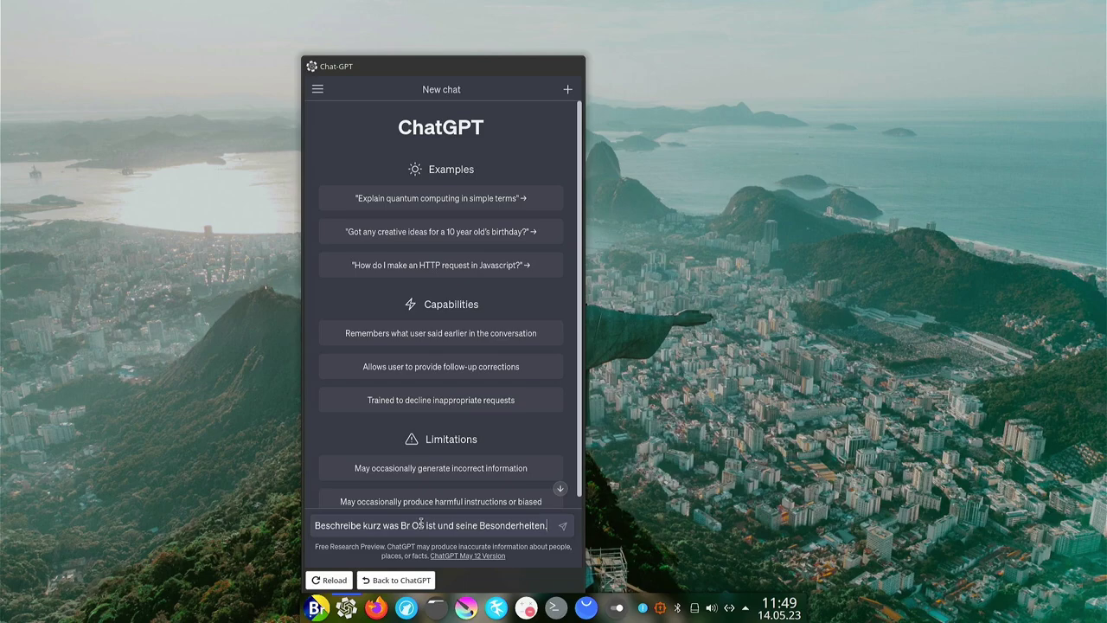
{"action": "key", "text": "Return"}
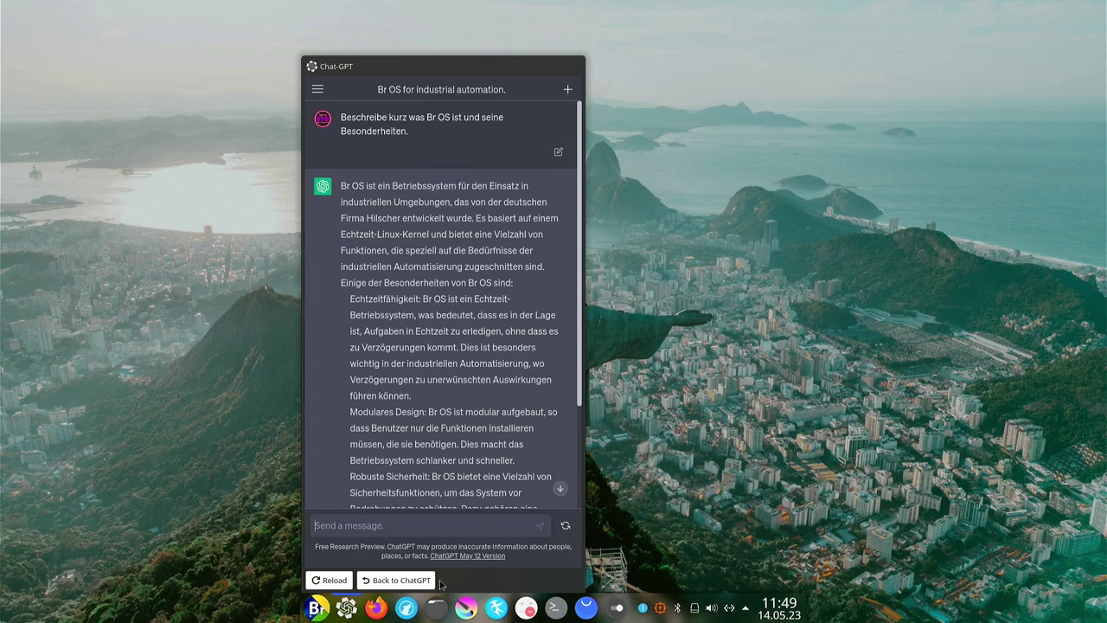
Ask a follow-up question about the Brazilian Linux system BrOS.
{"action": "left_click", "coordinate": [402, 525]}
{"action": "type", "text": "Beschreibe das Brasilianische Linux-Betriebssystem BrOS"}
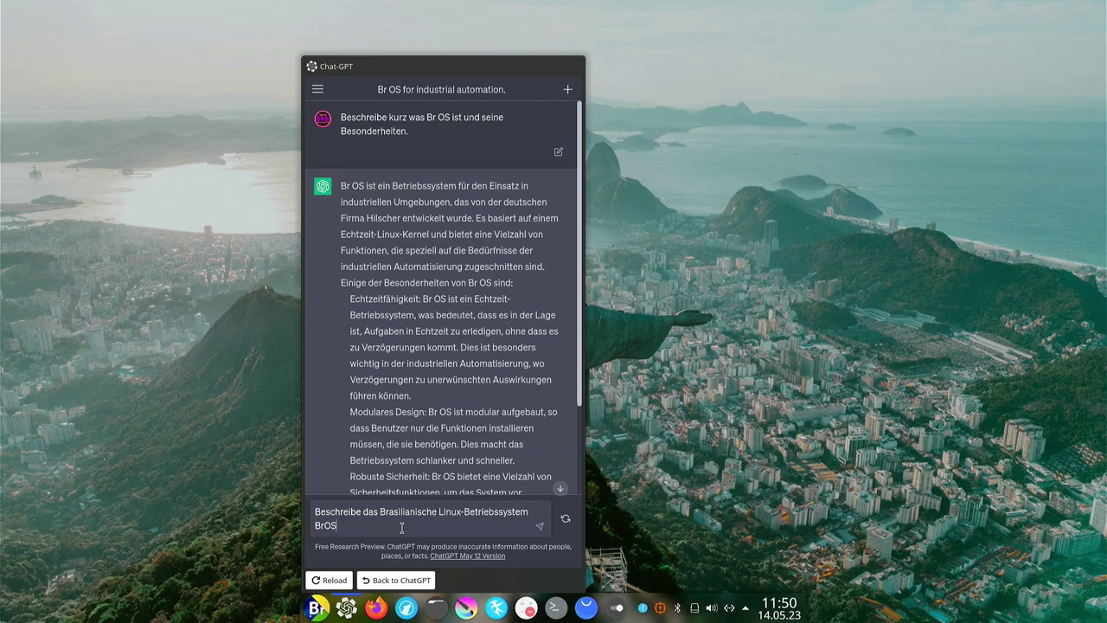
{"action": "key", "text": "Return"}
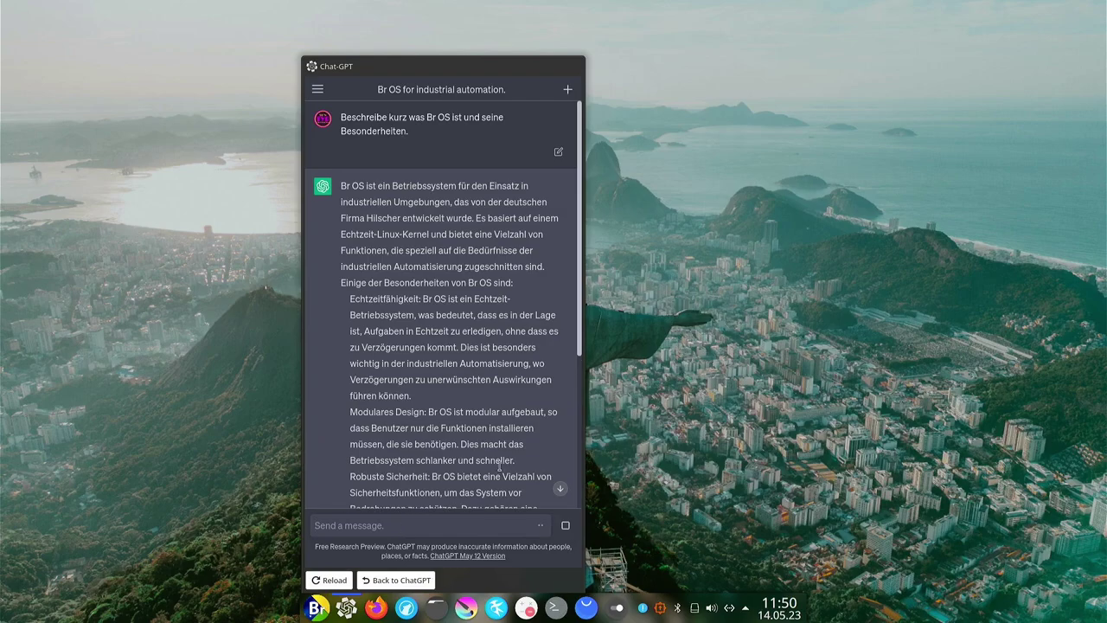
Read the reply listing Kurumin, Caixa Mágica and Endless OS, then minimize the Chat-GPT window.
{"action": "scroll", "coordinate": [510, 414], "scroll_direction": "down", "scroll_amount": 5}
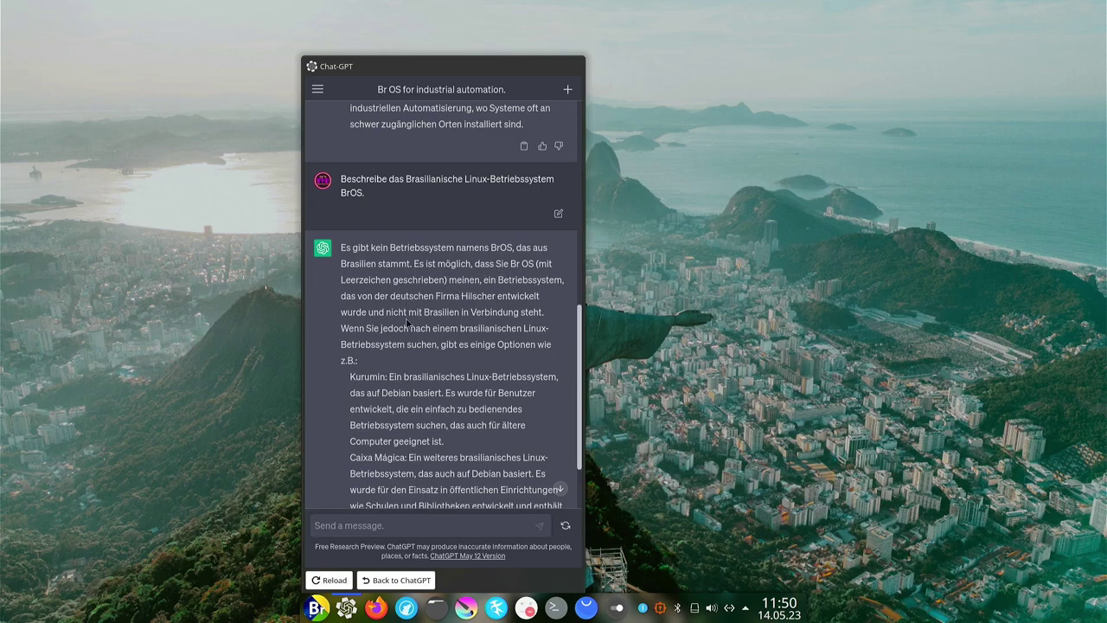
{"action": "scroll", "coordinate": [405, 346], "scroll_direction": "down", "scroll_amount": 1}
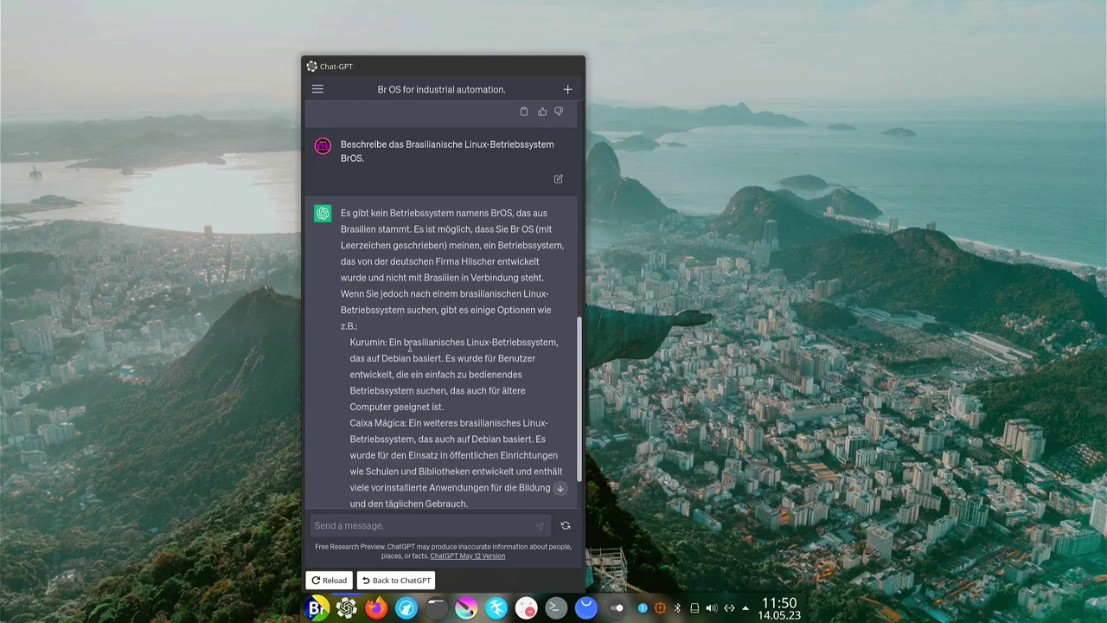
{"action": "scroll", "coordinate": [409, 348], "scroll_direction": "down", "scroll_amount": 1}
{"action": "scroll", "coordinate": [409, 348], "scroll_direction": "up", "scroll_amount": 2}
{"action": "scroll", "coordinate": [409, 348], "scroll_direction": "down", "scroll_amount": 2}
{"action": "scroll", "coordinate": [409, 398], "scroll_direction": "down", "scroll_amount": 5}
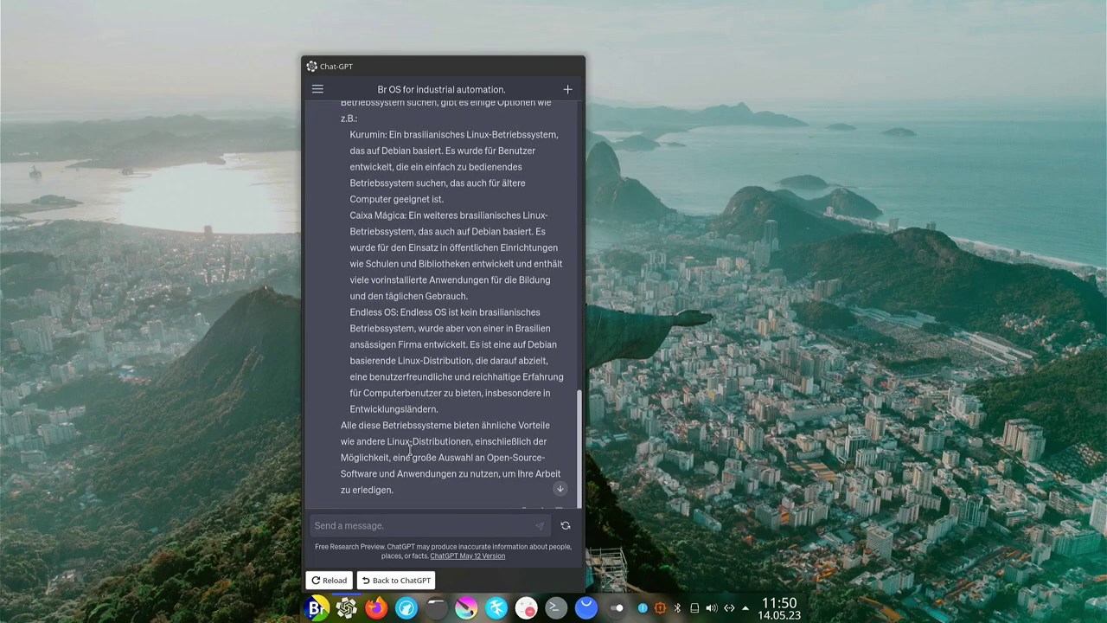
{"action": "scroll", "coordinate": [410, 449], "scroll_direction": "down", "scroll_amount": 1}
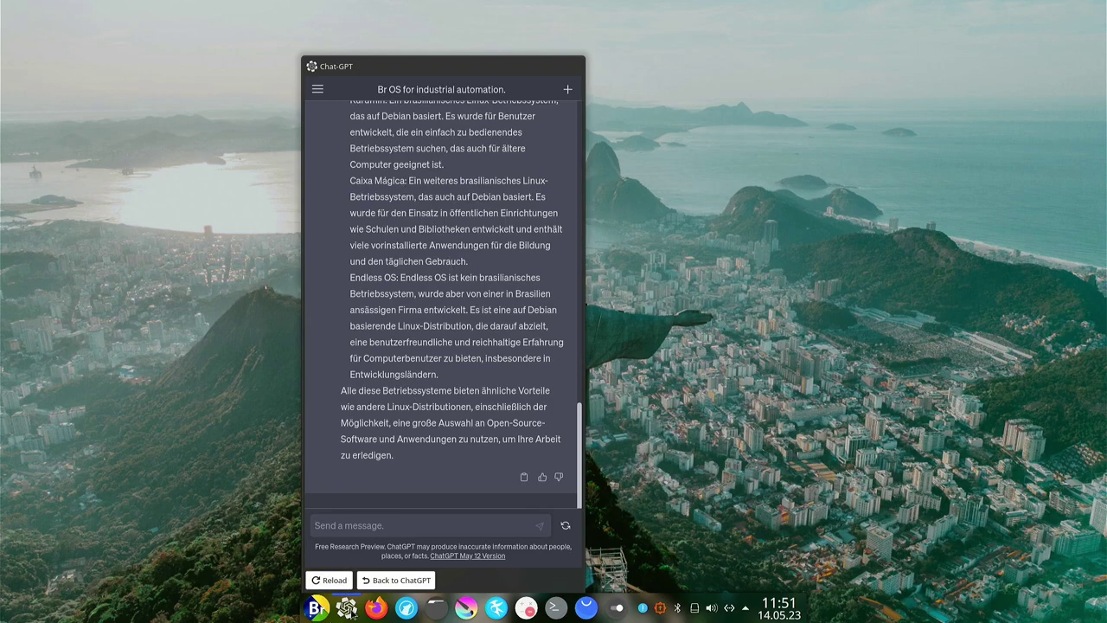
{"action": "scroll", "coordinate": [379, 302], "scroll_direction": "up", "scroll_amount": 15}
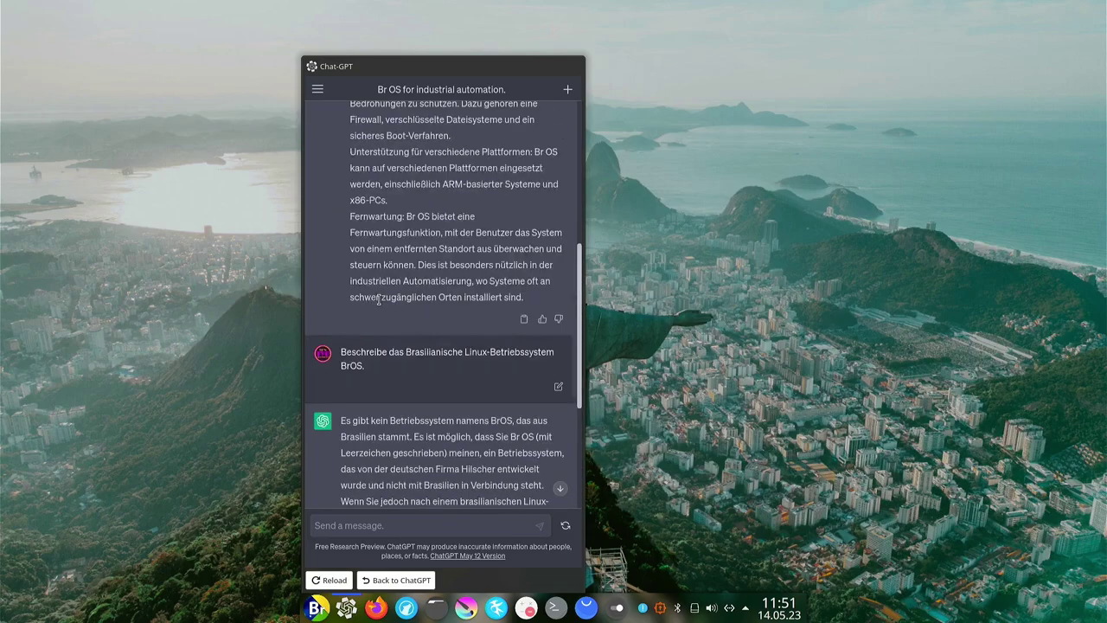
{"action": "scroll", "coordinate": [381, 298], "scroll_direction": "up", "scroll_amount": 2}
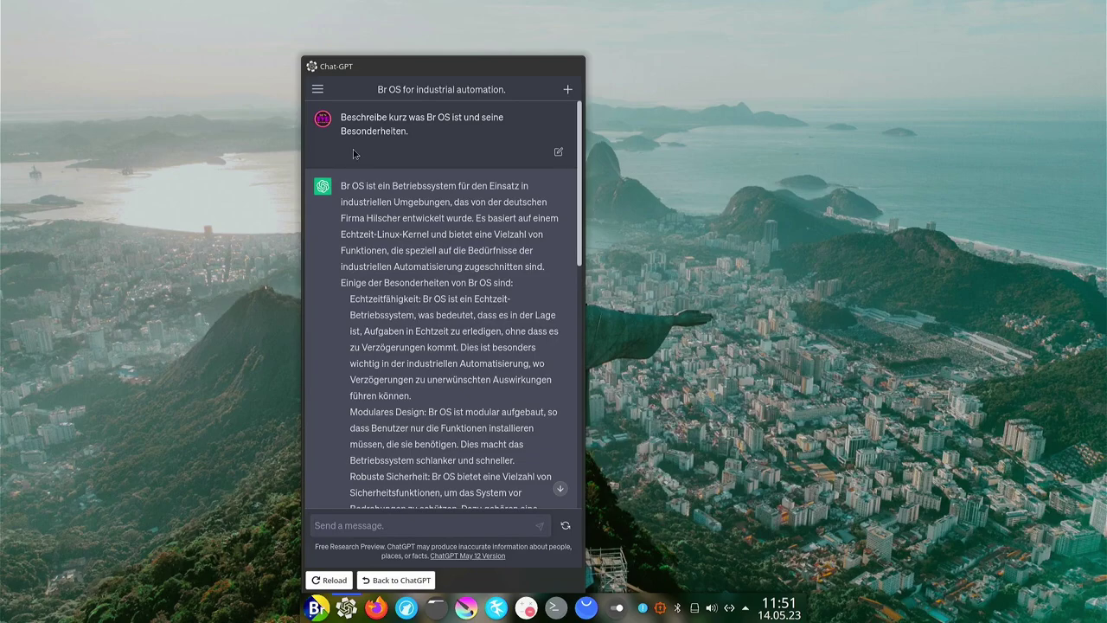
{"action": "scroll", "coordinate": [374, 216], "scroll_direction": "down", "scroll_amount": 15}
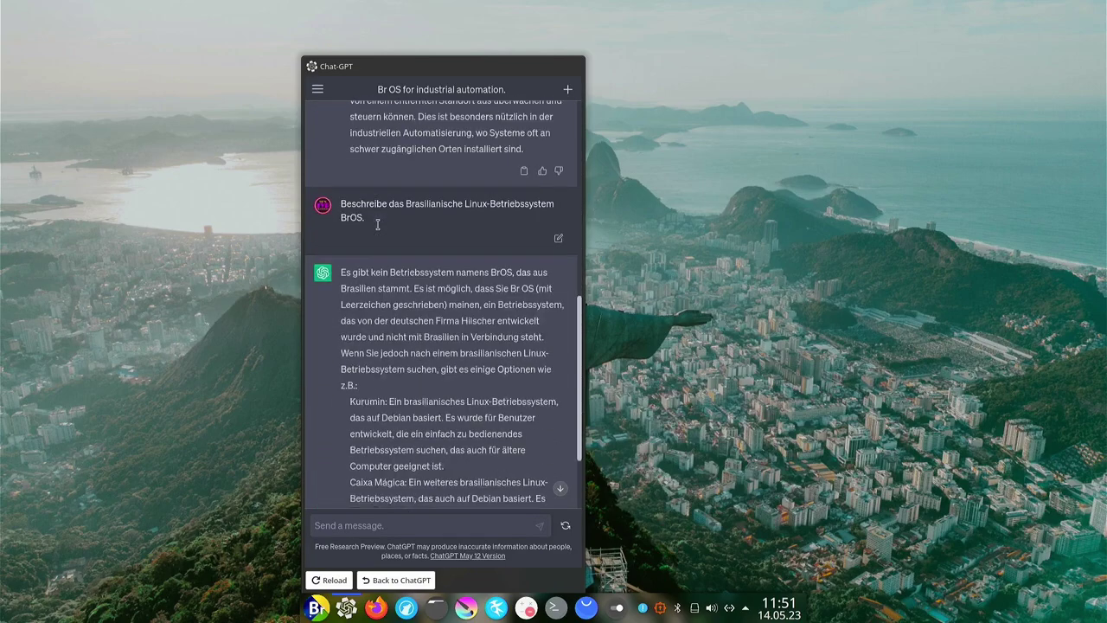
{"action": "scroll", "coordinate": [379, 234], "scroll_direction": "down", "scroll_amount": 3}
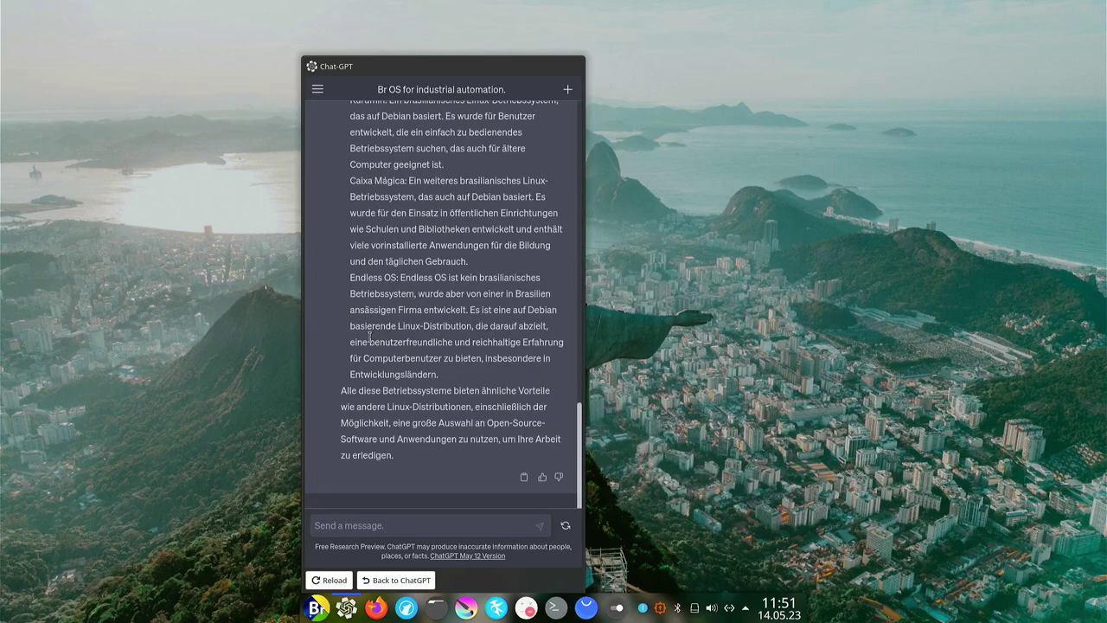
{"action": "left_click", "coordinate": [346, 609]}
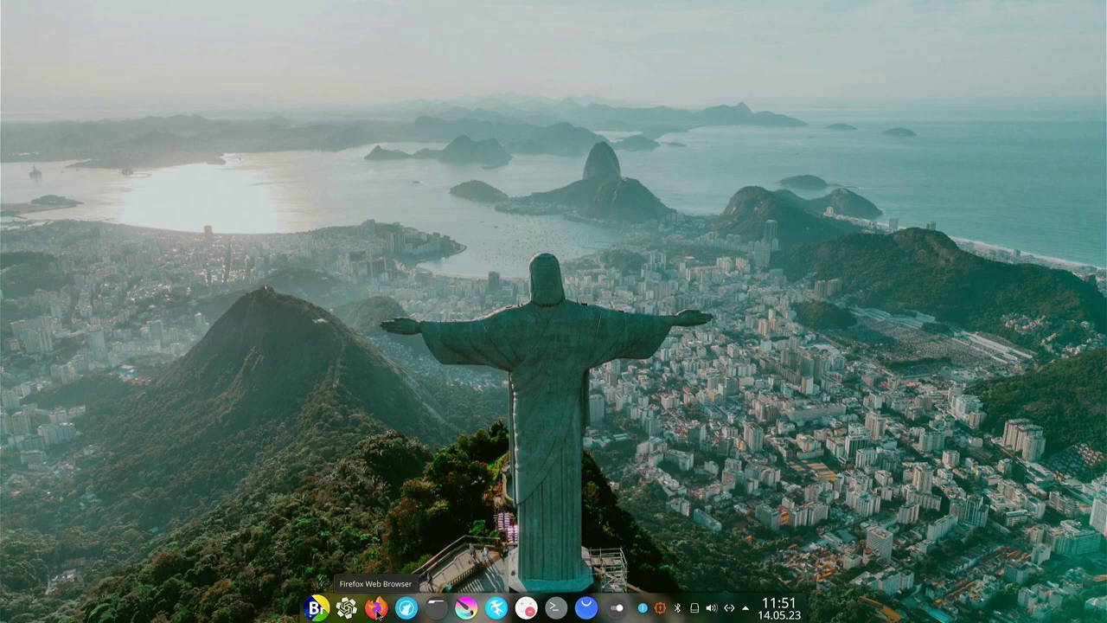
Launch LibreWolf and check About LibreWolf for version 112.0.2-1, then reopen its main menu.
{"action": "left_click", "coordinate": [407, 608]}
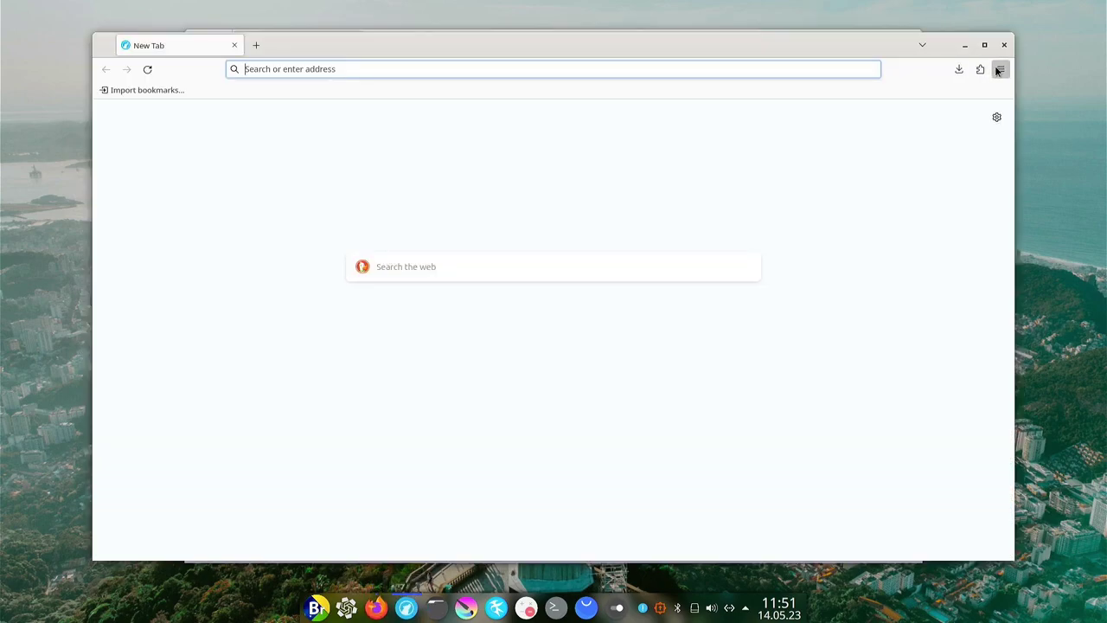
{"action": "left_click", "coordinate": [1000, 69]}
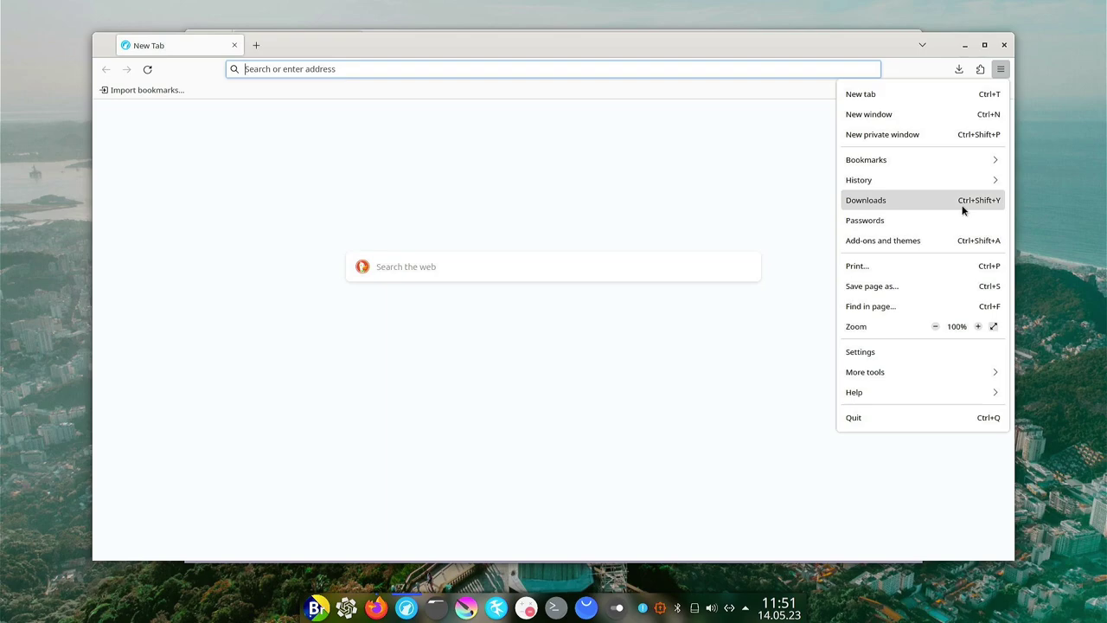
{"action": "left_click", "coordinate": [907, 397]}
{"action": "left_click", "coordinate": [887, 248]}
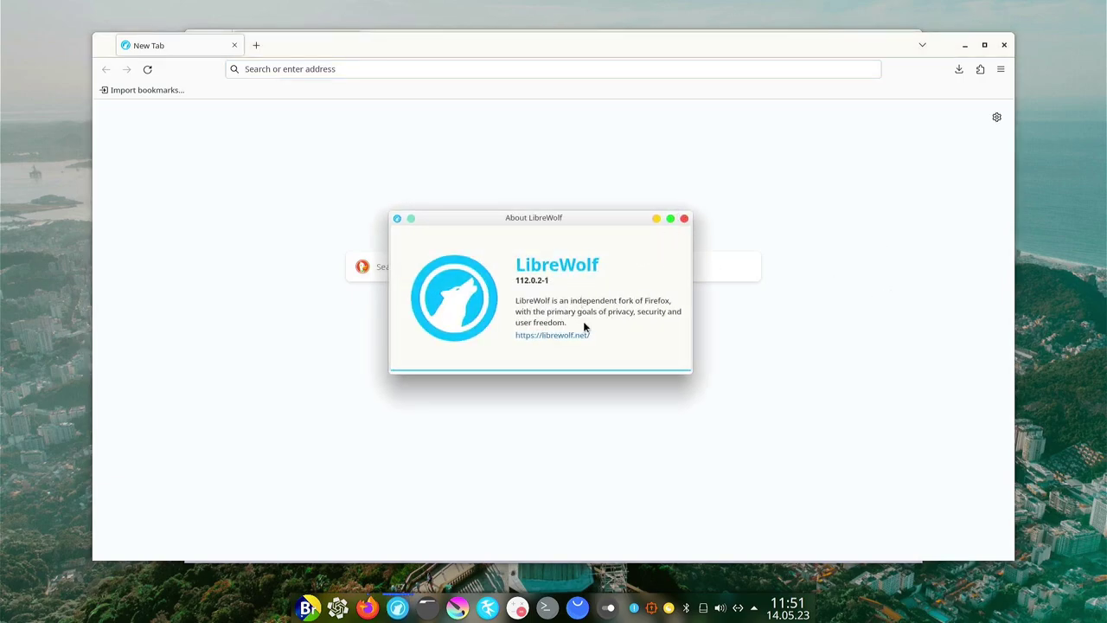
{"action": "left_click", "coordinate": [683, 219]}
{"action": "left_click", "coordinate": [1001, 69]}
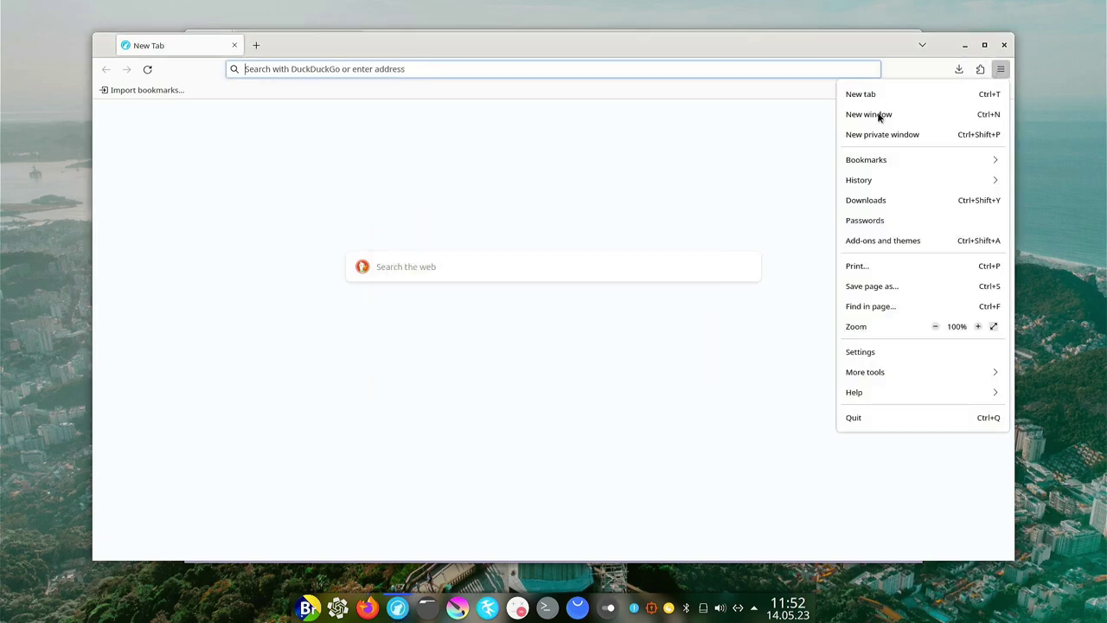
Quit LibreWolf and close the Firefox welcome window, leaving the bare desktop.
{"action": "left_click", "coordinate": [1003, 45]}
{"action": "left_click", "coordinate": [1003, 45]}
{"action": "left_click", "coordinate": [908, 66]}
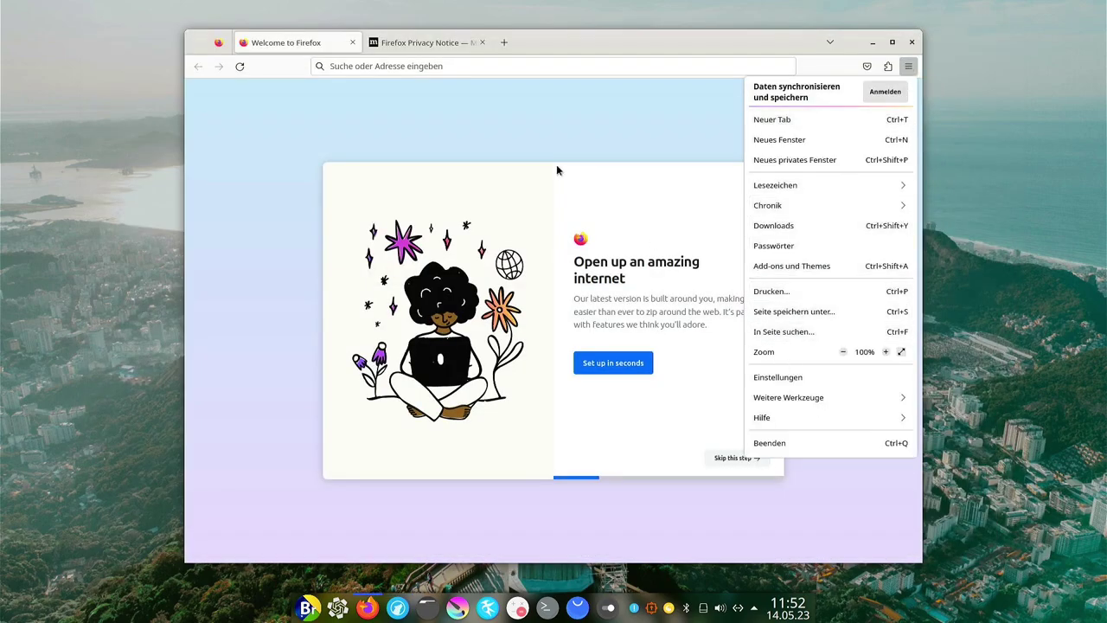
{"action": "left_click", "coordinate": [495, 143]}
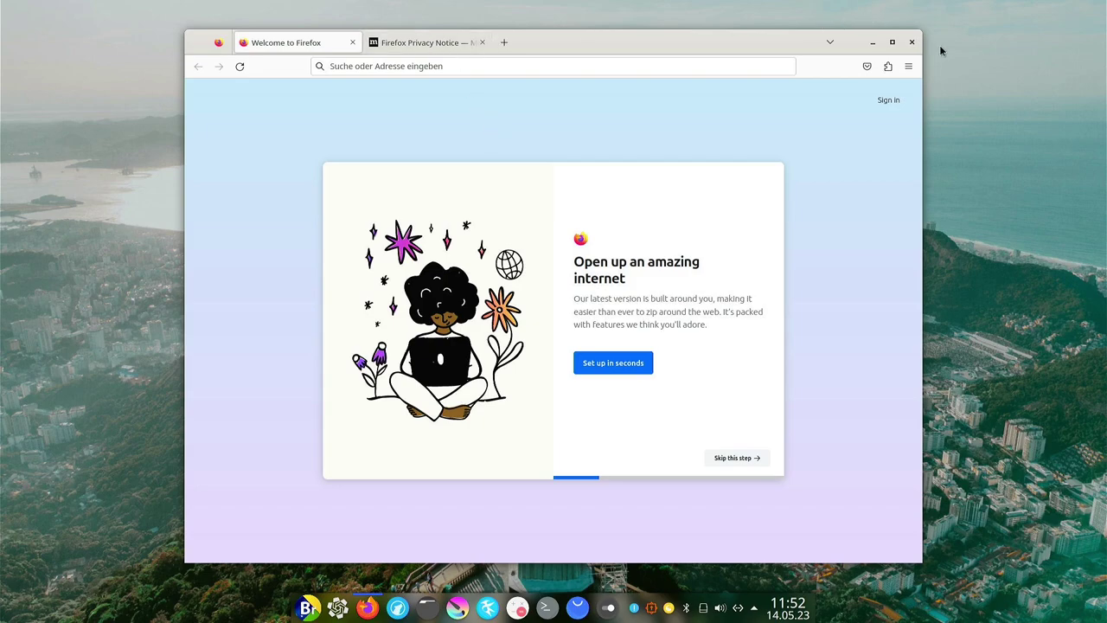
{"action": "left_click", "coordinate": [912, 41]}
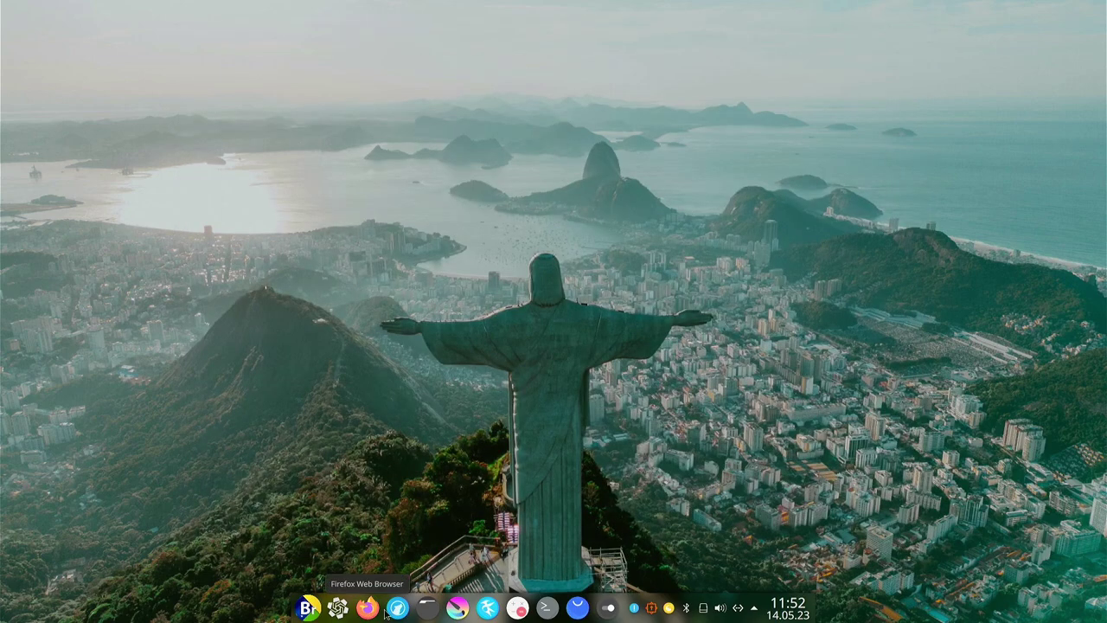
Launch Dolphin at the home folder, reposition and enlarge it, and try the F4 terminal panel.
{"action": "left_click", "coordinate": [418, 612]}
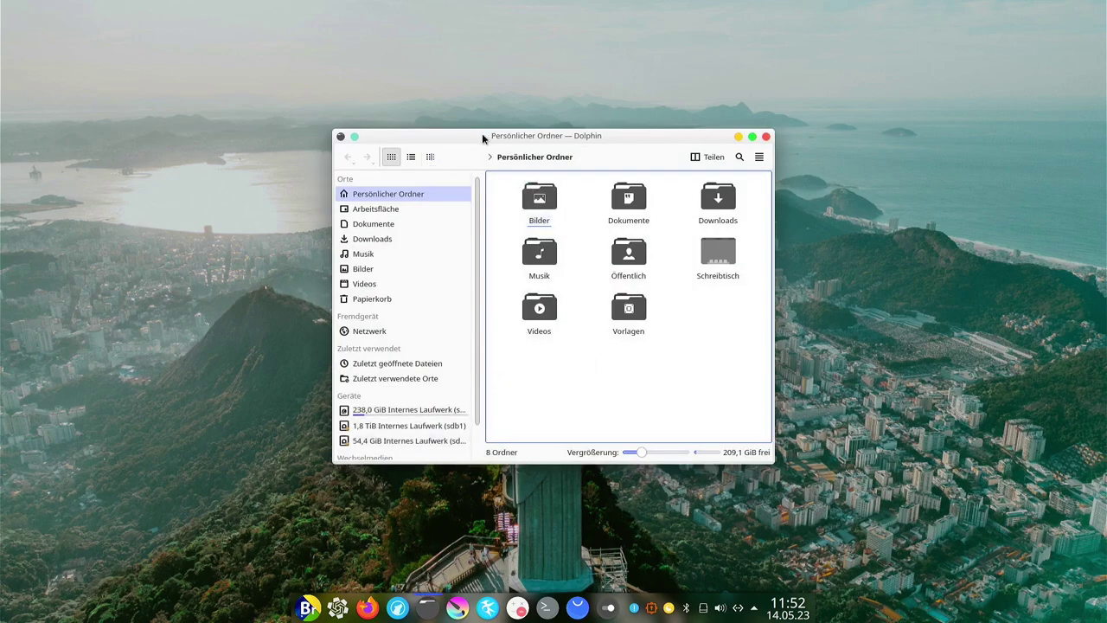
{"action": "left_click_drag", "start_coordinate": [483, 132], "coordinate": [461, 74]}
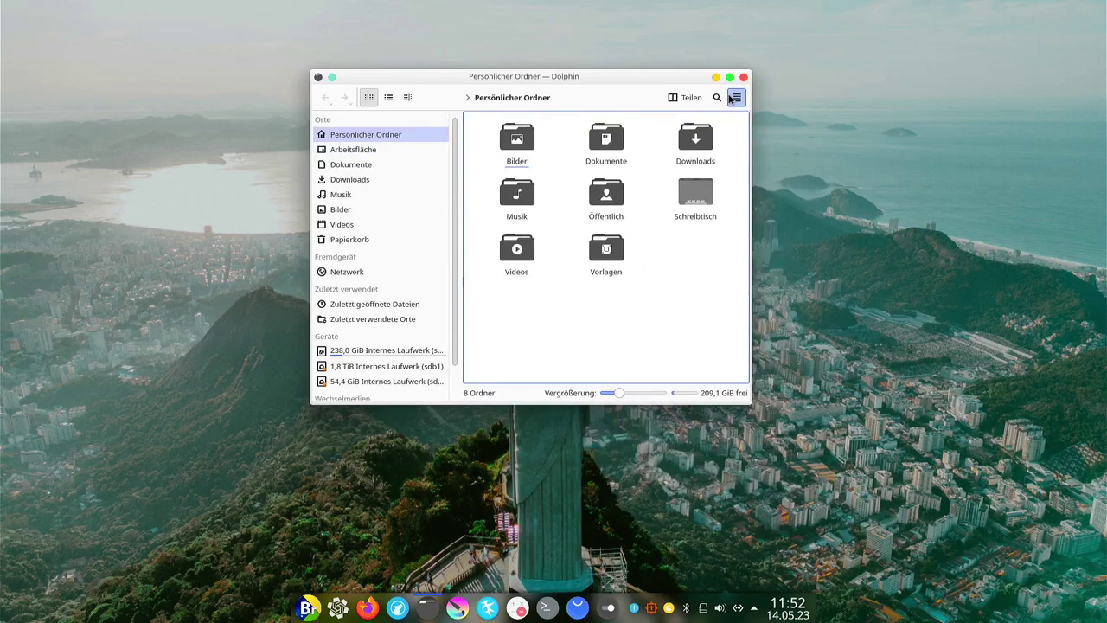
{"action": "key", "text": "F4"}
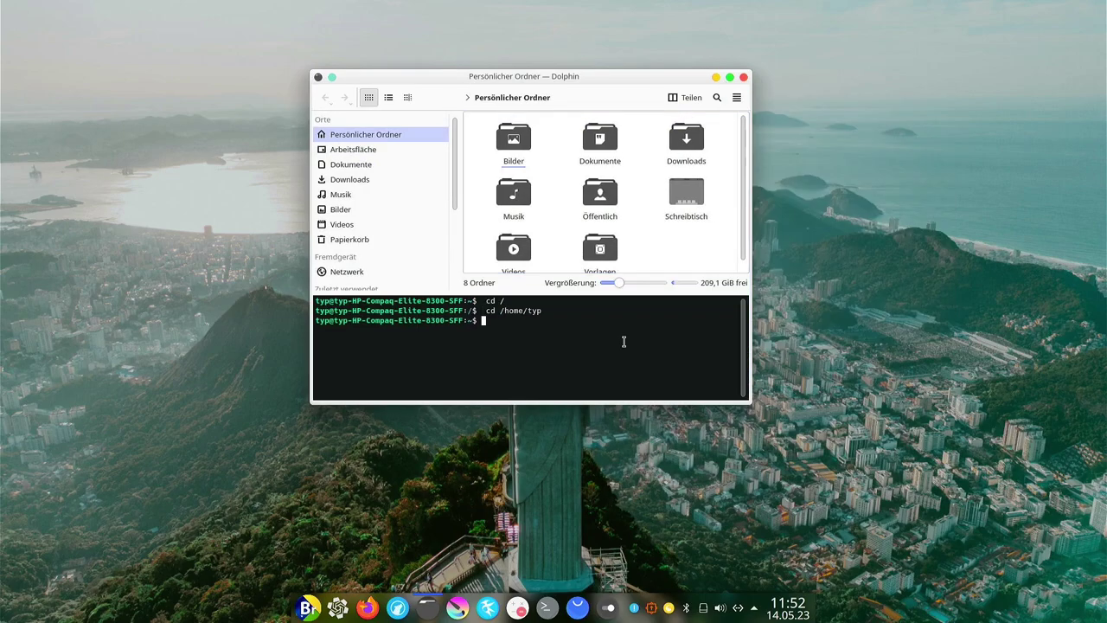
{"action": "left_click_drag", "start_coordinate": [586, 402], "coordinate": [584, 491]}
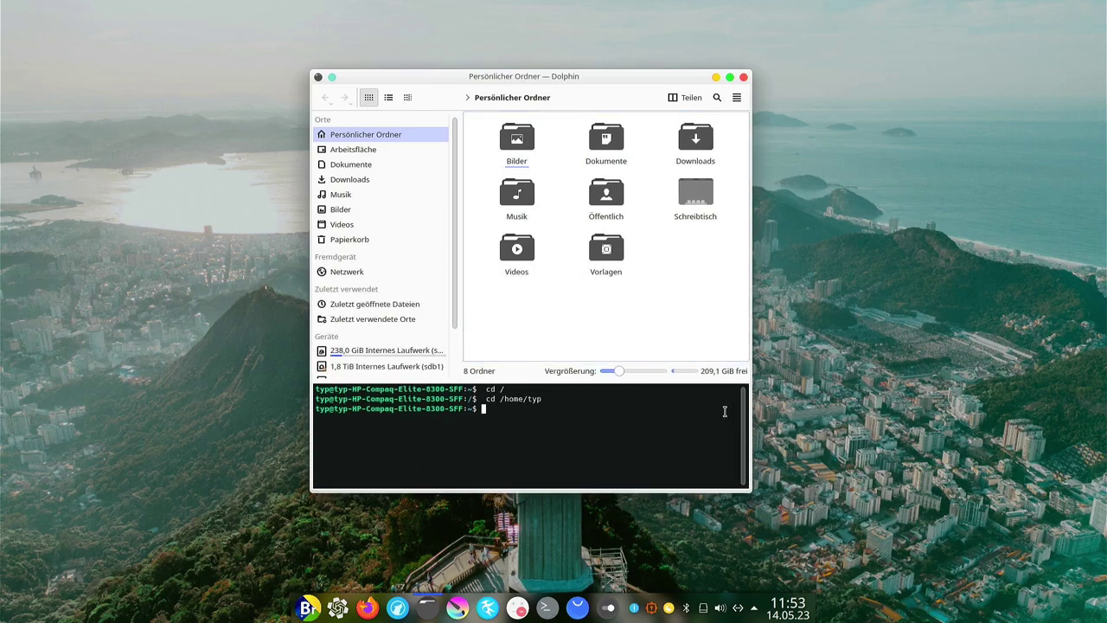
{"action": "key", "text": "F4"}
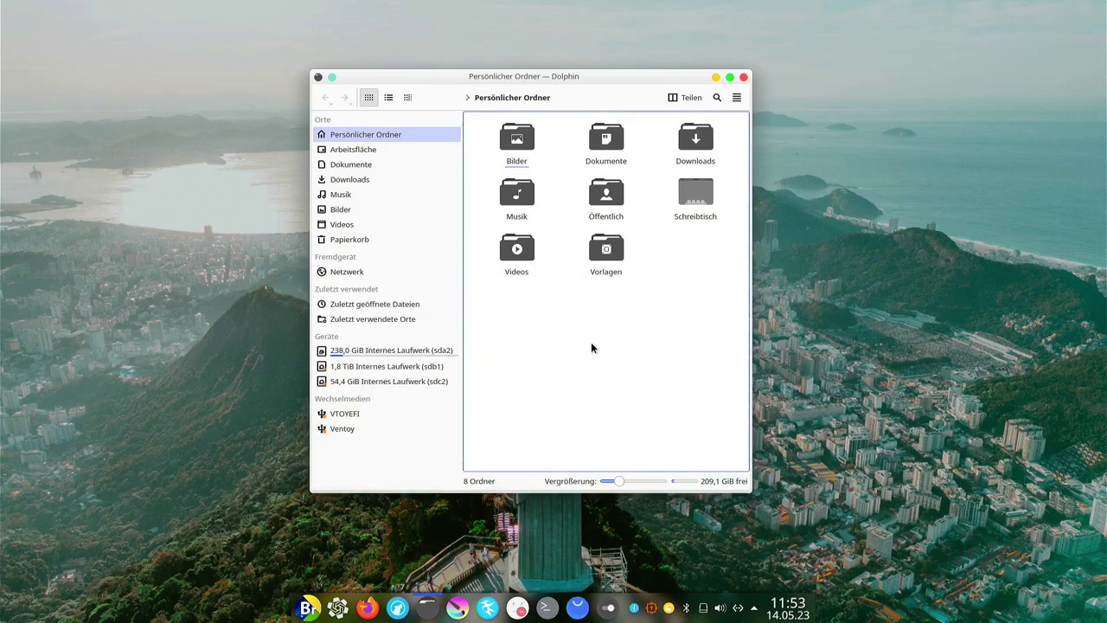
{"action": "key", "text": "F4"}
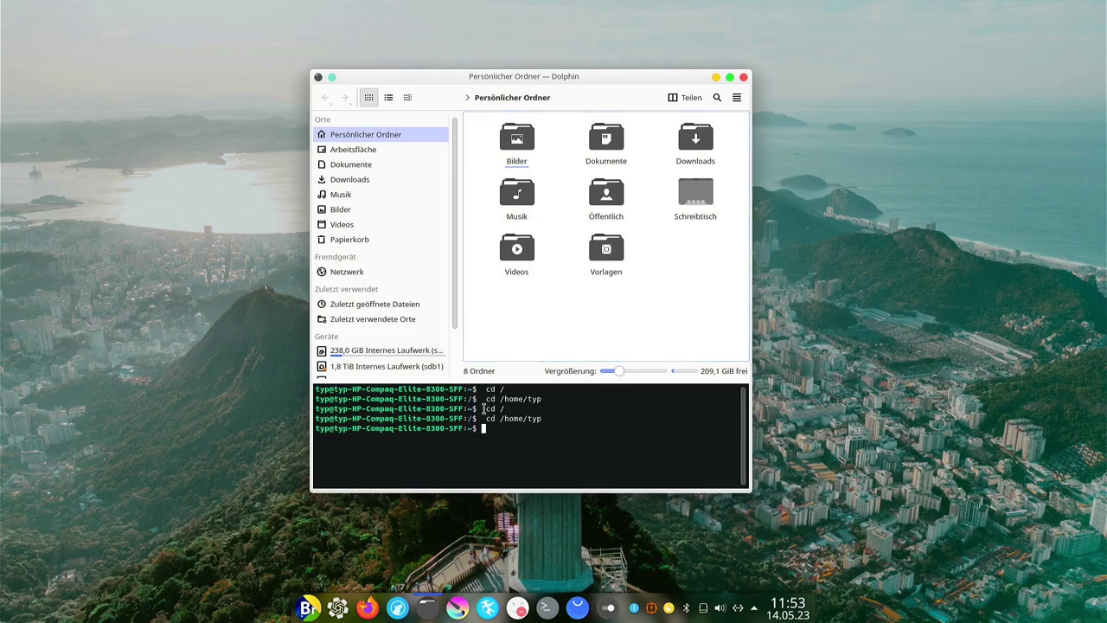
{"action": "left_click_drag", "start_coordinate": [482, 408], "coordinate": [559, 427]}
{"action": "left_click", "coordinate": [559, 427]}
{"action": "left_click", "coordinate": [551, 334]}
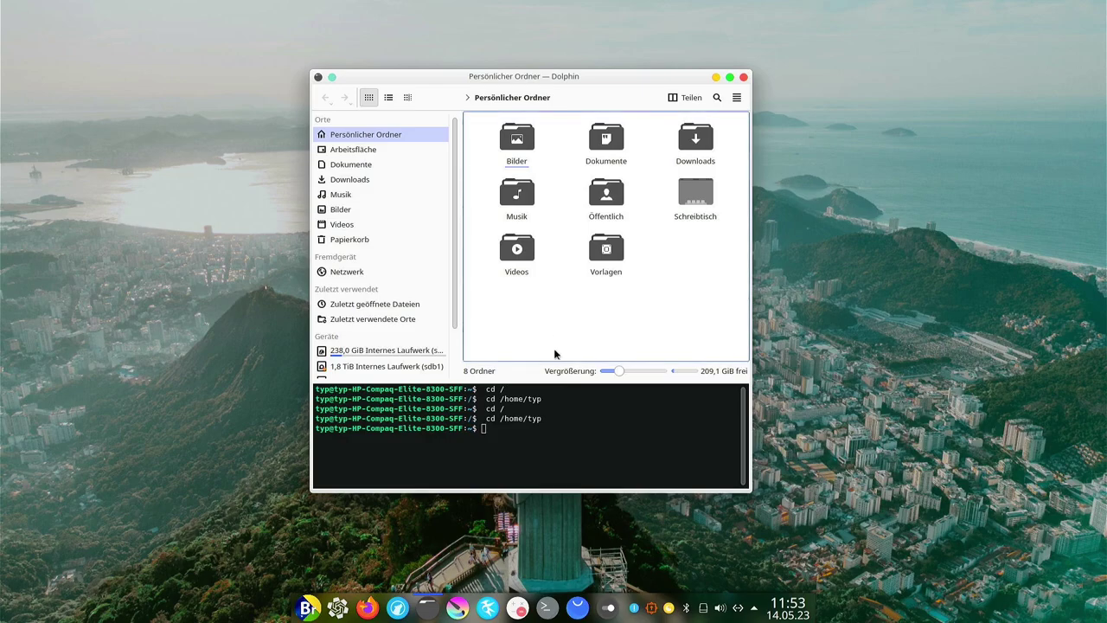
{"action": "key", "text": "F4"}
Enter the Dokumente folder with its terminal panel shown and open a Konsole window there.
{"action": "left_click", "coordinate": [609, 138]}
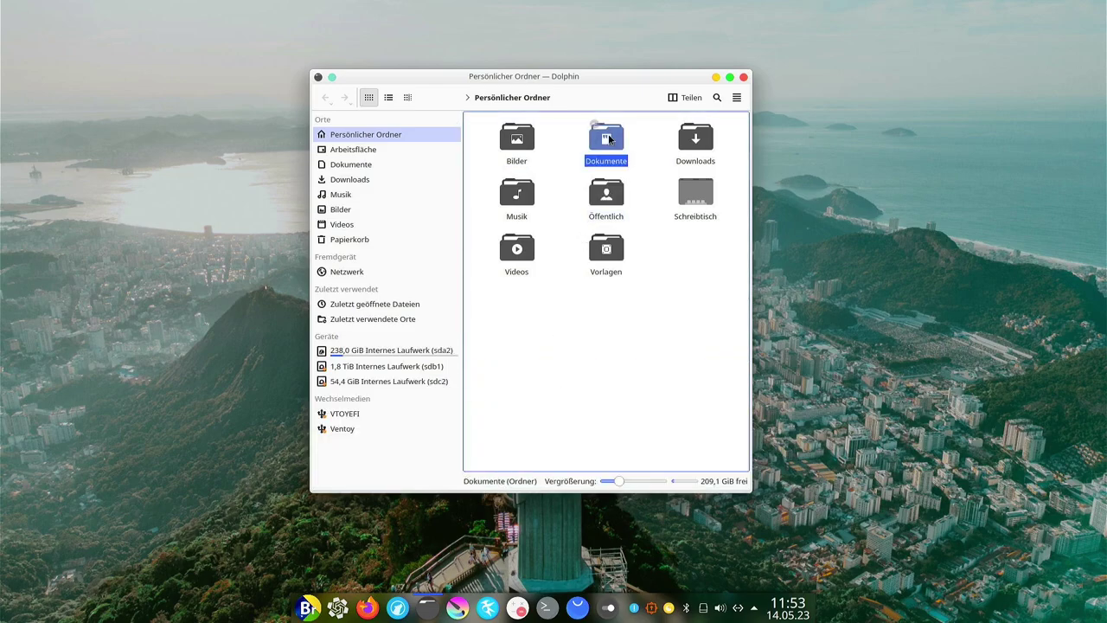
{"action": "double_click", "coordinate": [608, 138]}
{"action": "key", "text": "F4"}
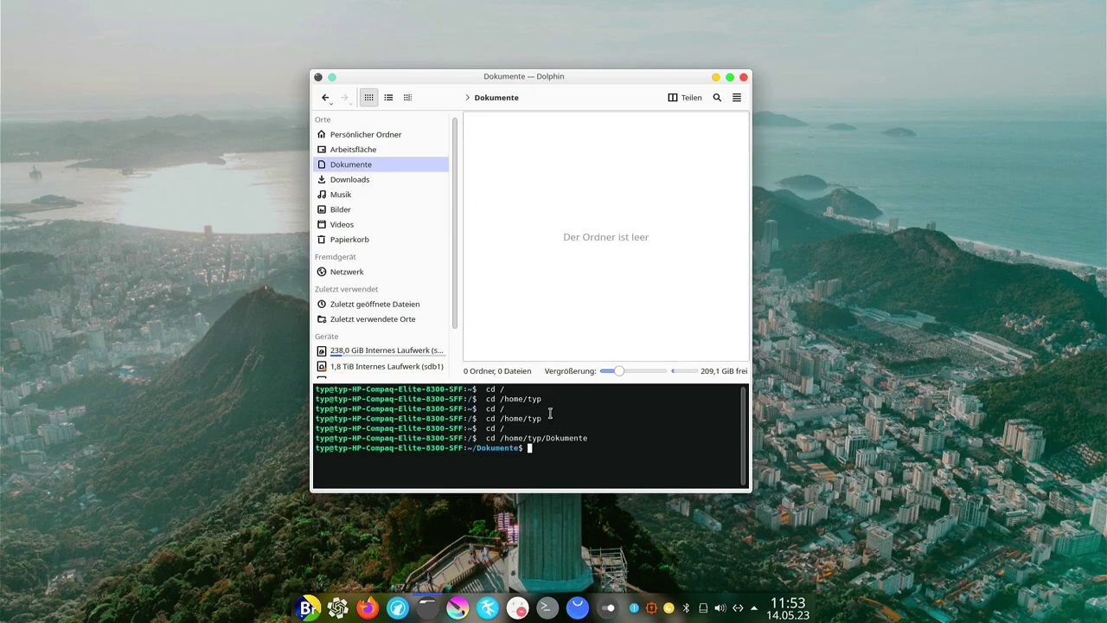
{"action": "key", "text": "shift+F4"}
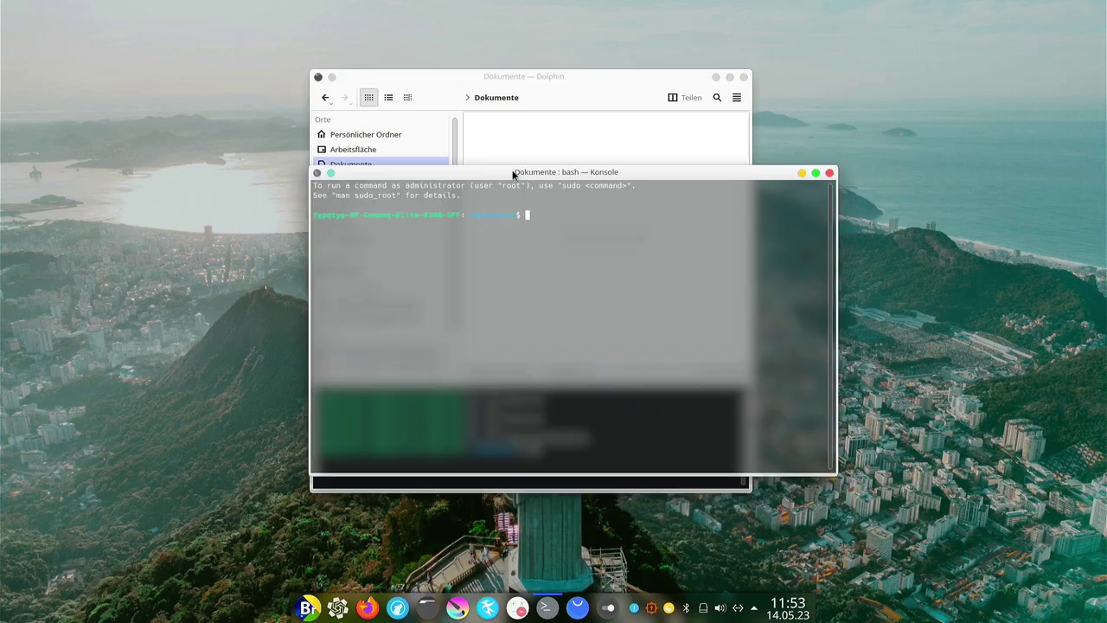
Move and slightly resize the separate Konsole window, then close it.
{"action": "left_click_drag", "start_coordinate": [513, 173], "coordinate": [481, 211]}
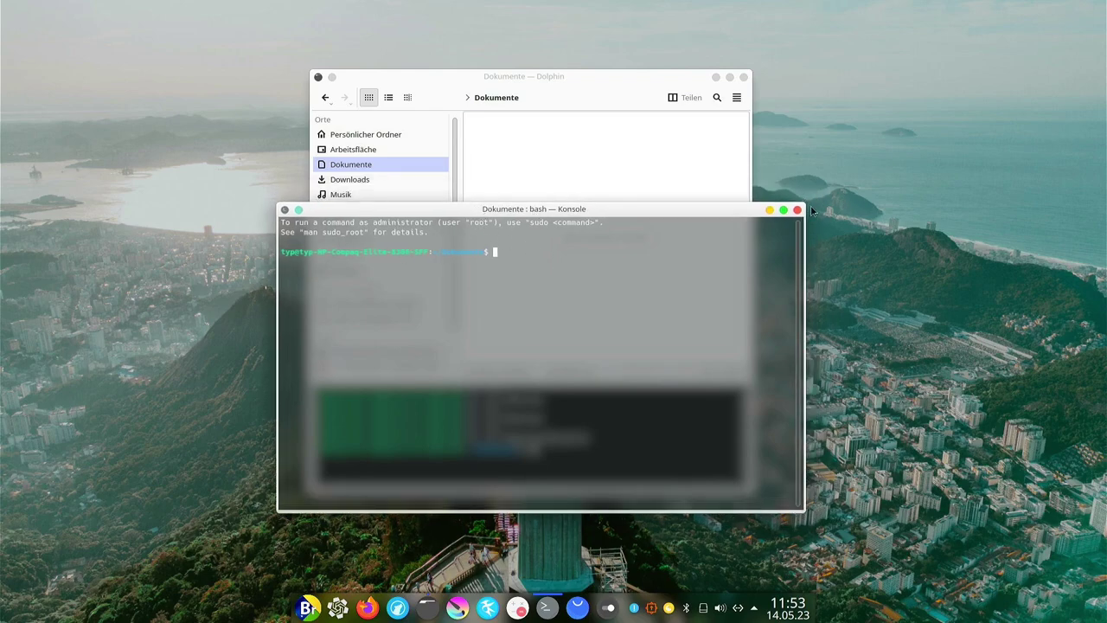
{"action": "left_click_drag", "start_coordinate": [672, 211], "coordinate": [701, 217]}
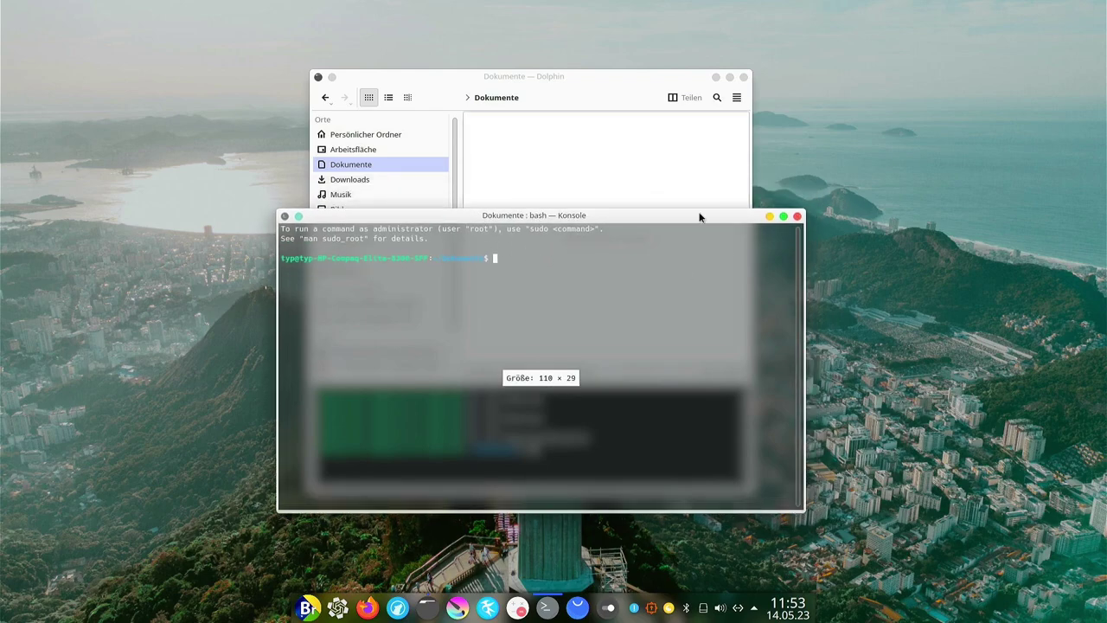
{"action": "left_click", "coordinate": [796, 216]}
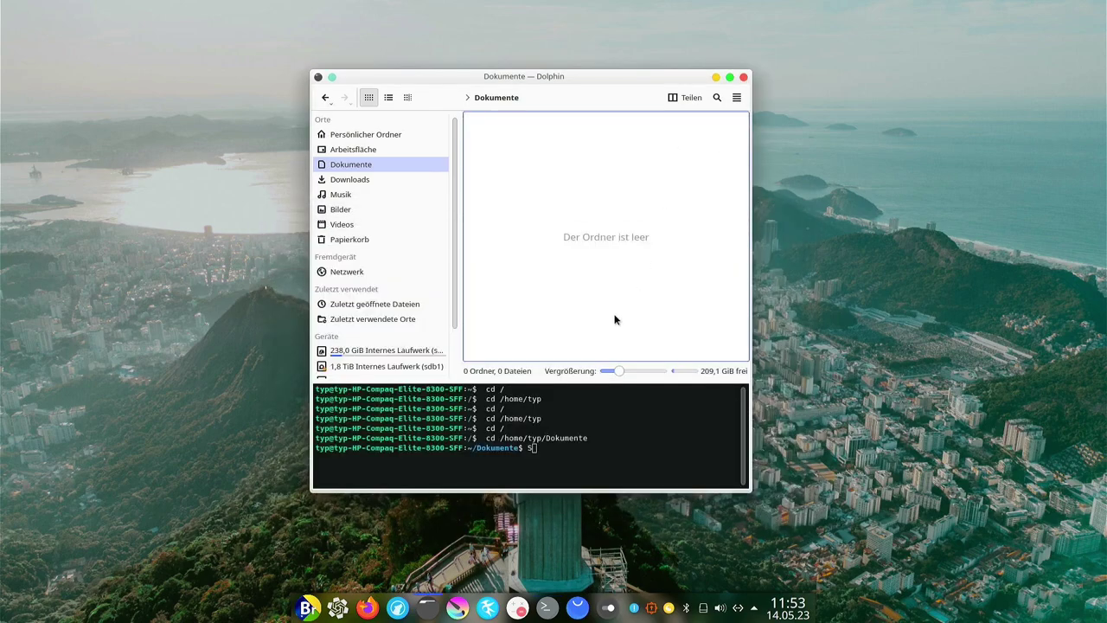
Hide the terminal panel, close Dolphin and launch Pinta with a blank image.
{"action": "key", "text": "F4"}
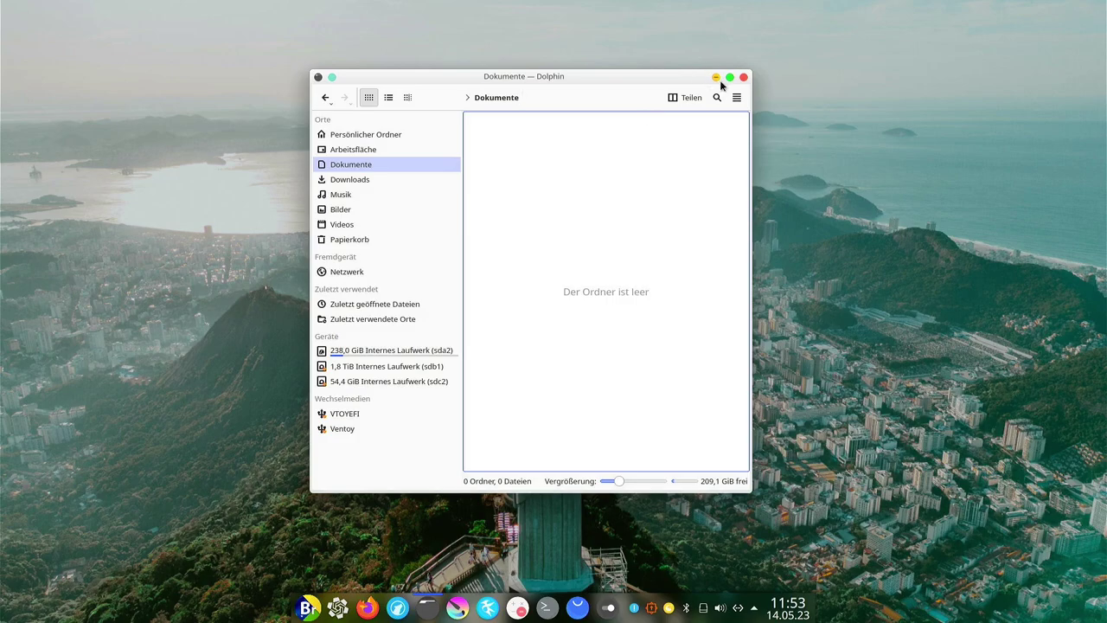
{"action": "left_click", "coordinate": [741, 78]}
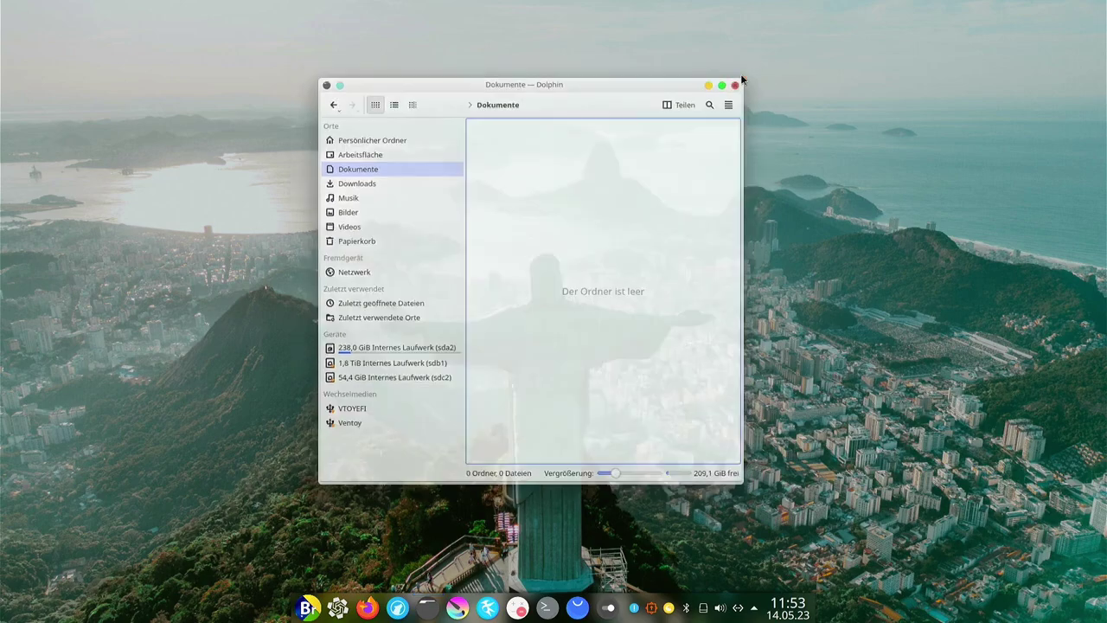
{"action": "left_click", "coordinate": [456, 608]}
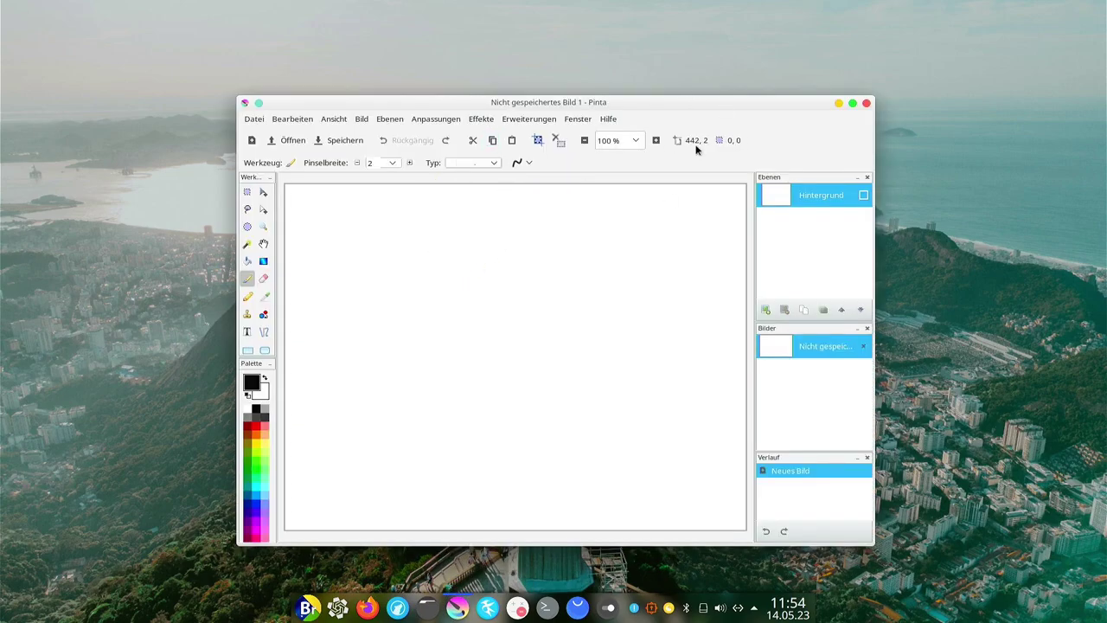
Close Pinta, then launch Kate, maximize it and close it.
{"action": "left_click", "coordinate": [867, 104]}
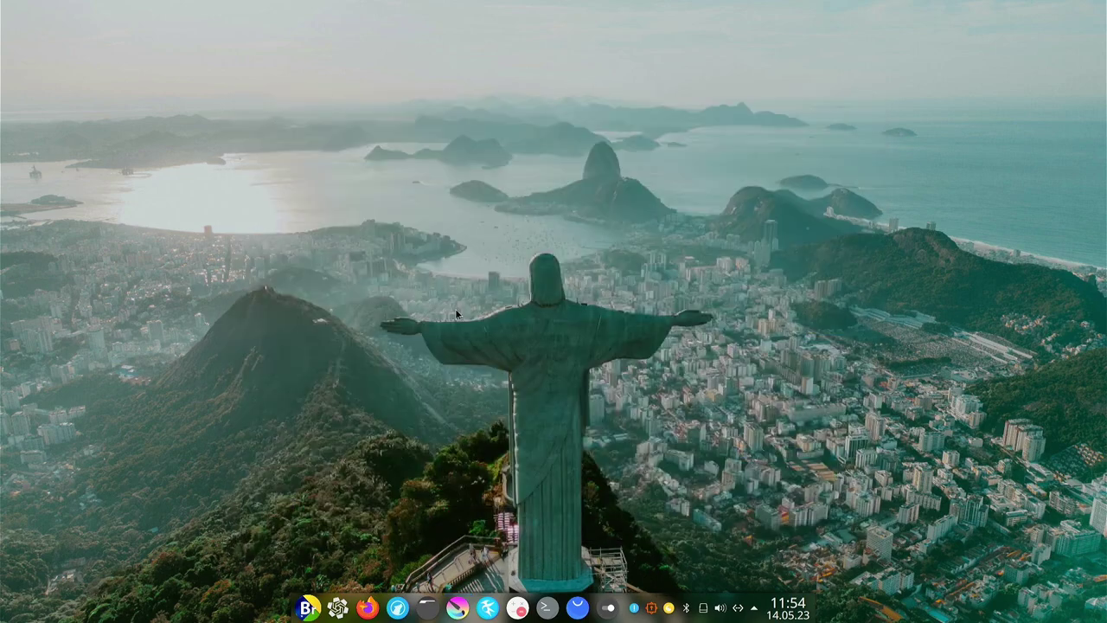
{"action": "left_click", "coordinate": [491, 608]}
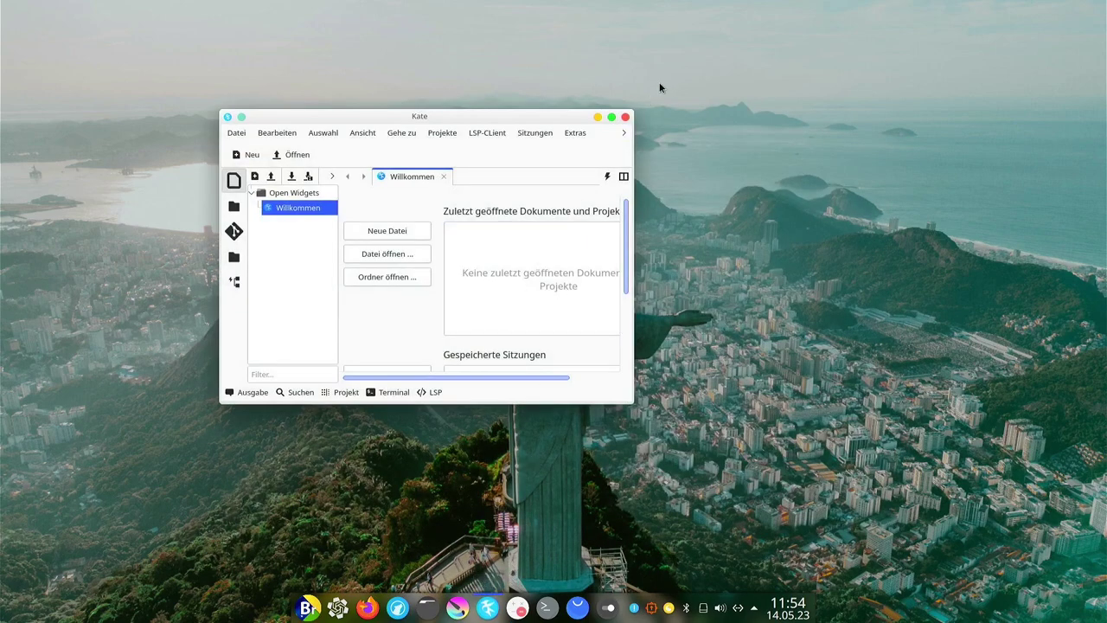
{"action": "left_click", "coordinate": [611, 116]}
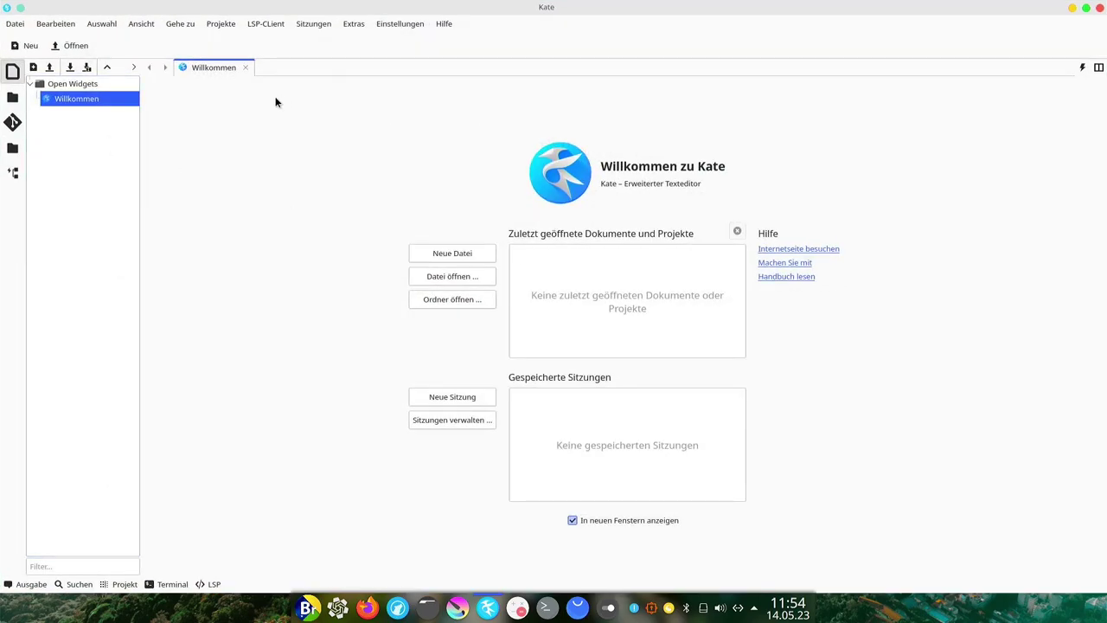
{"action": "left_click", "coordinate": [1100, 8]}
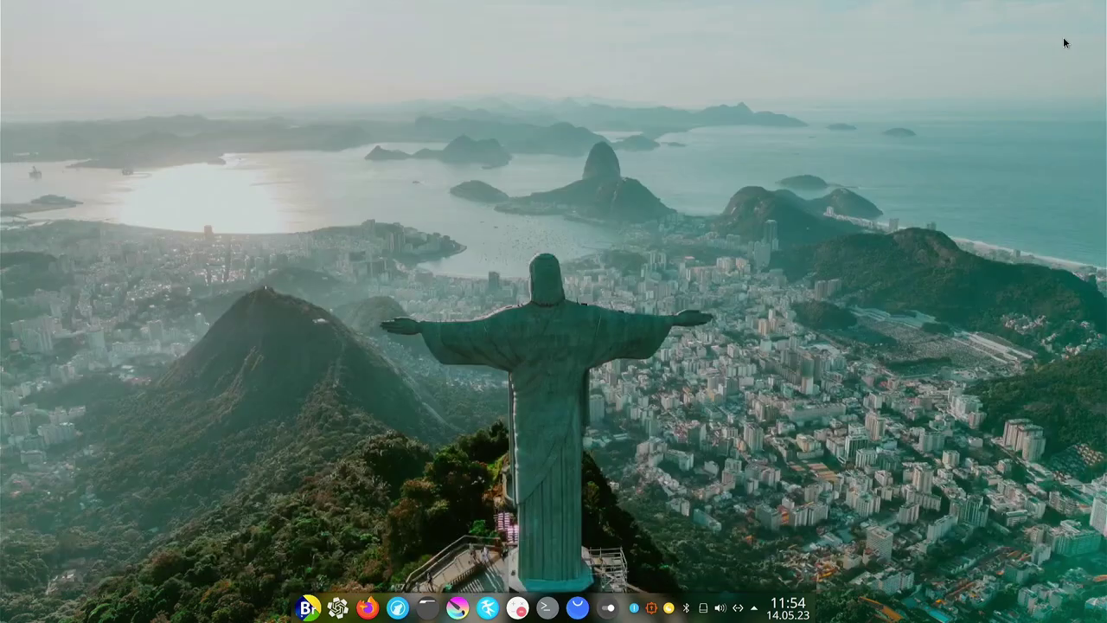
Launch and close KCalc, then launch and close a Konsole terminal.
{"action": "left_click", "coordinate": [518, 609]}
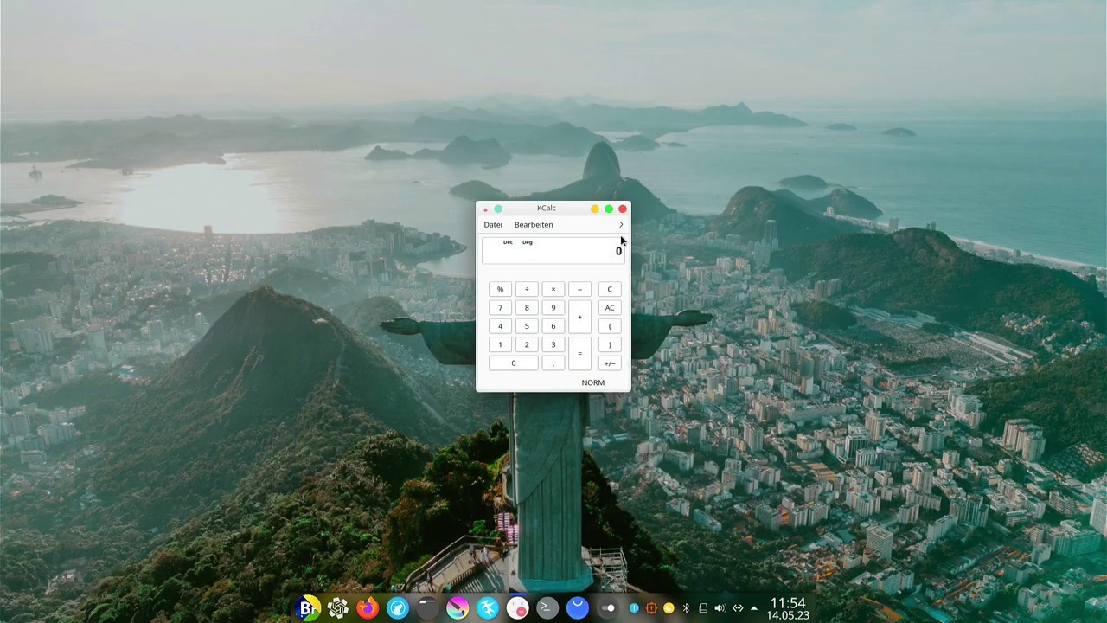
{"action": "left_click", "coordinate": [622, 209]}
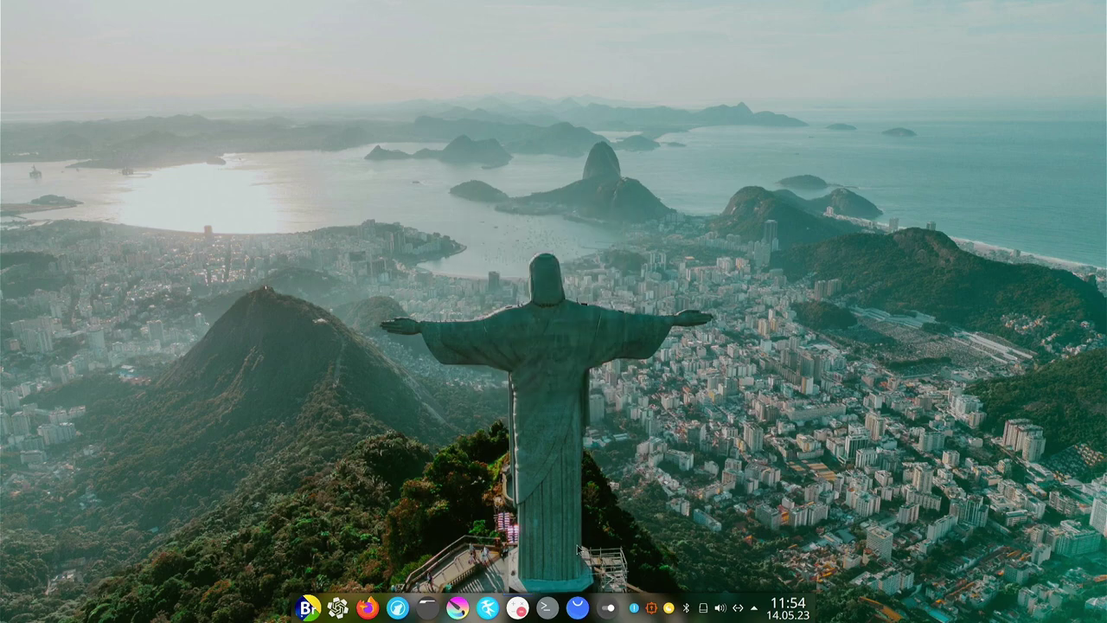
{"action": "left_click", "coordinate": [547, 608]}
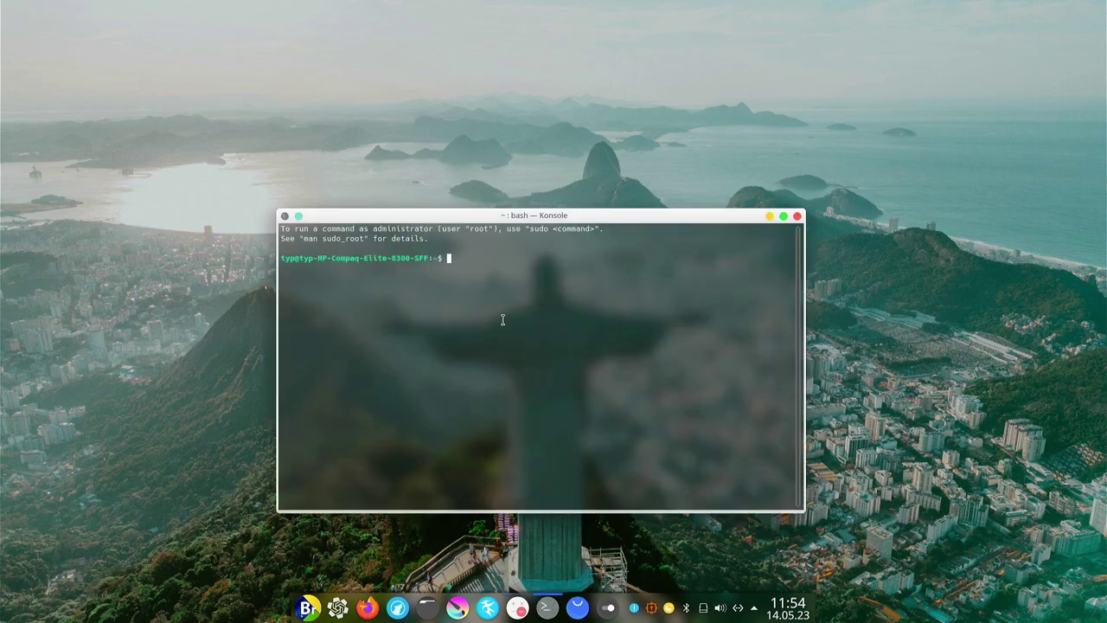
{"action": "left_click", "coordinate": [796, 215]}
Launch Discover and scroll its Einstellungen sources from Flathub down to the missing Snap backend.
{"action": "left_click", "coordinate": [577, 608]}
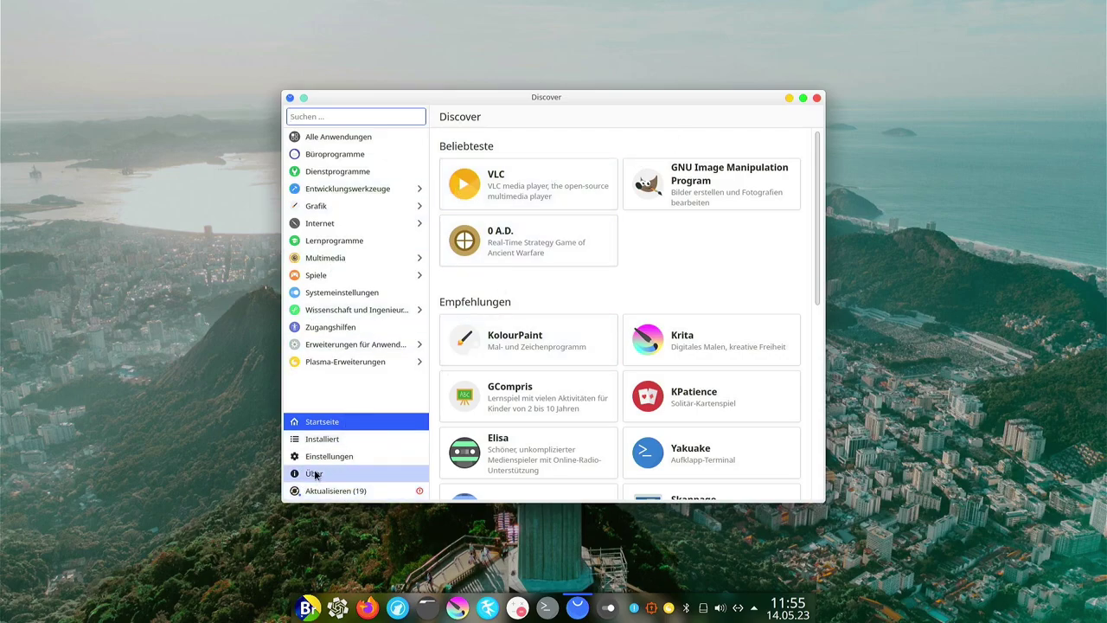
{"action": "left_click", "coordinate": [333, 457]}
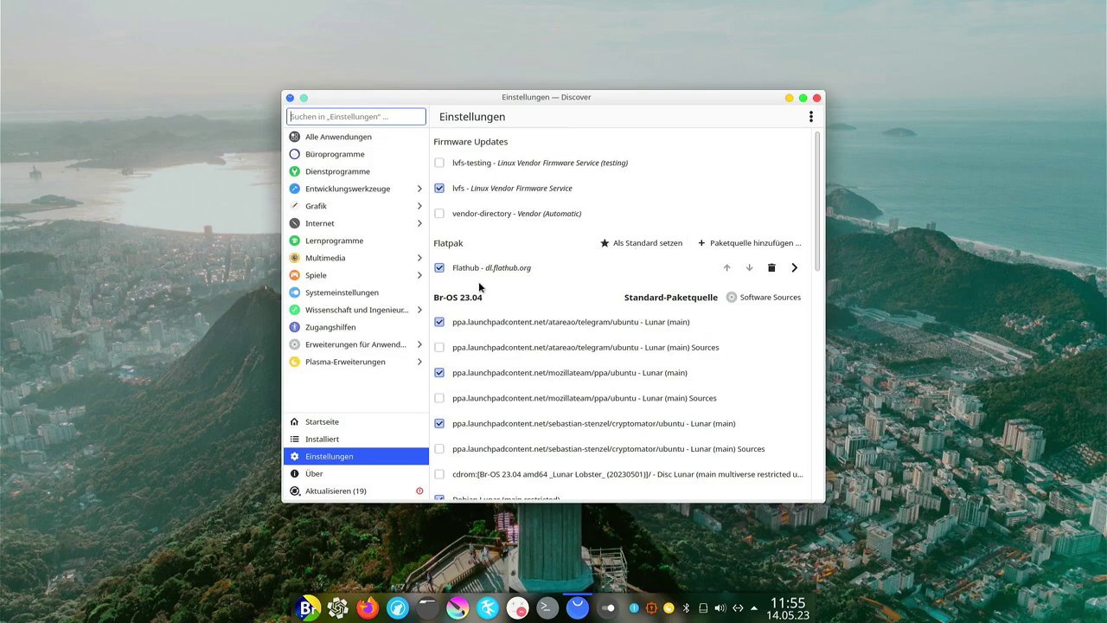
{"action": "scroll", "coordinate": [654, 311], "scroll_direction": "down", "scroll_amount": 1}
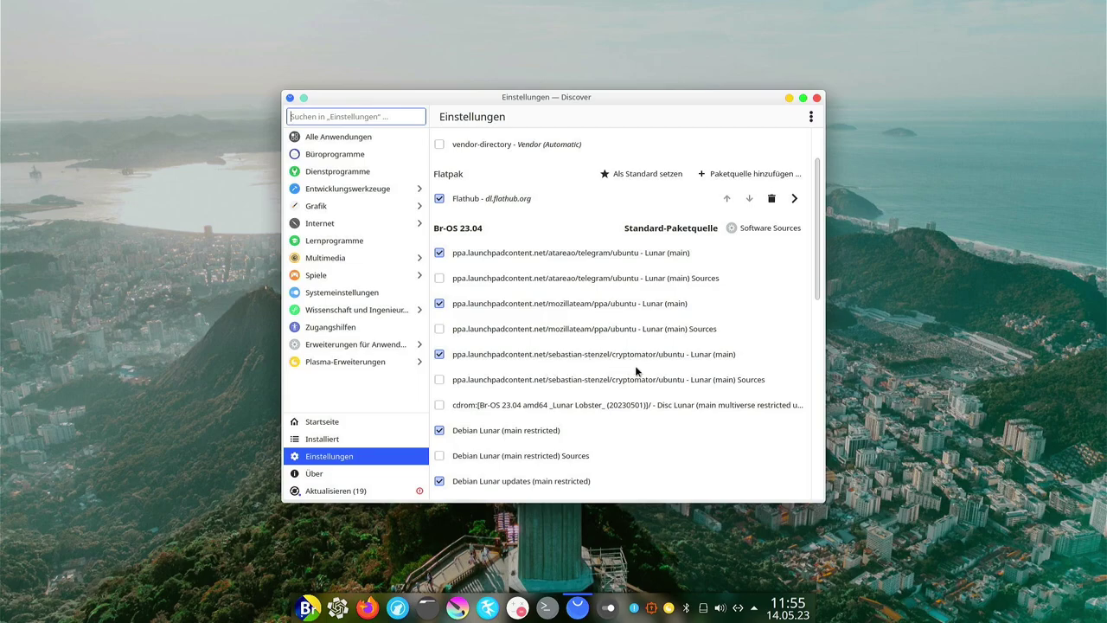
{"action": "scroll", "coordinate": [498, 360], "scroll_direction": "down", "scroll_amount": 1}
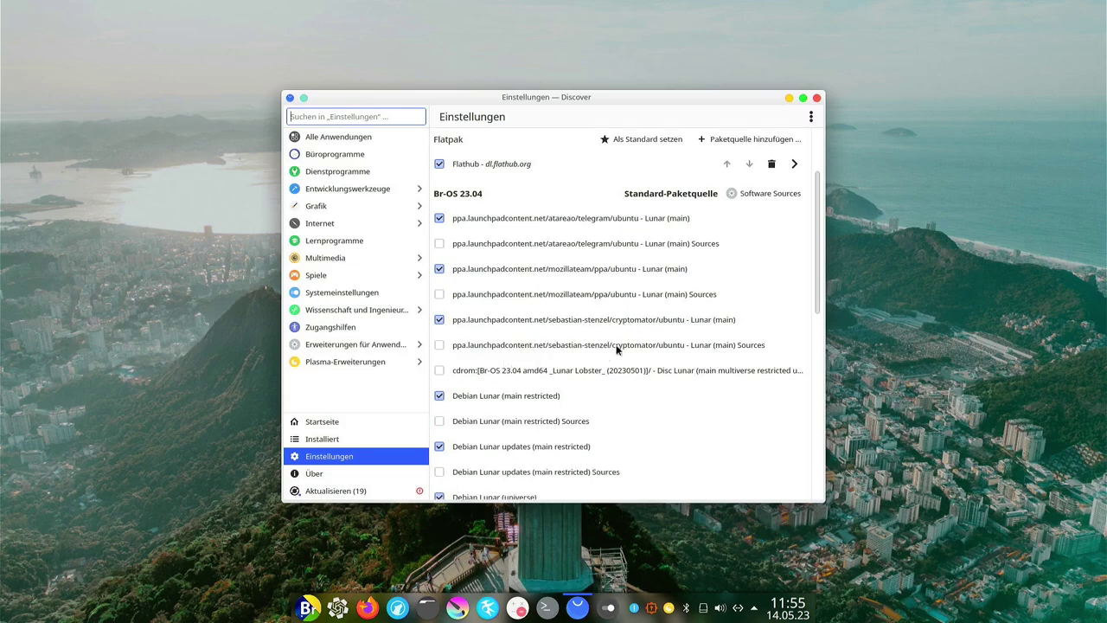
{"action": "scroll", "coordinate": [671, 348], "scroll_direction": "down", "scroll_amount": 2}
{"action": "scroll", "coordinate": [671, 349], "scroll_direction": "down", "scroll_amount": 1}
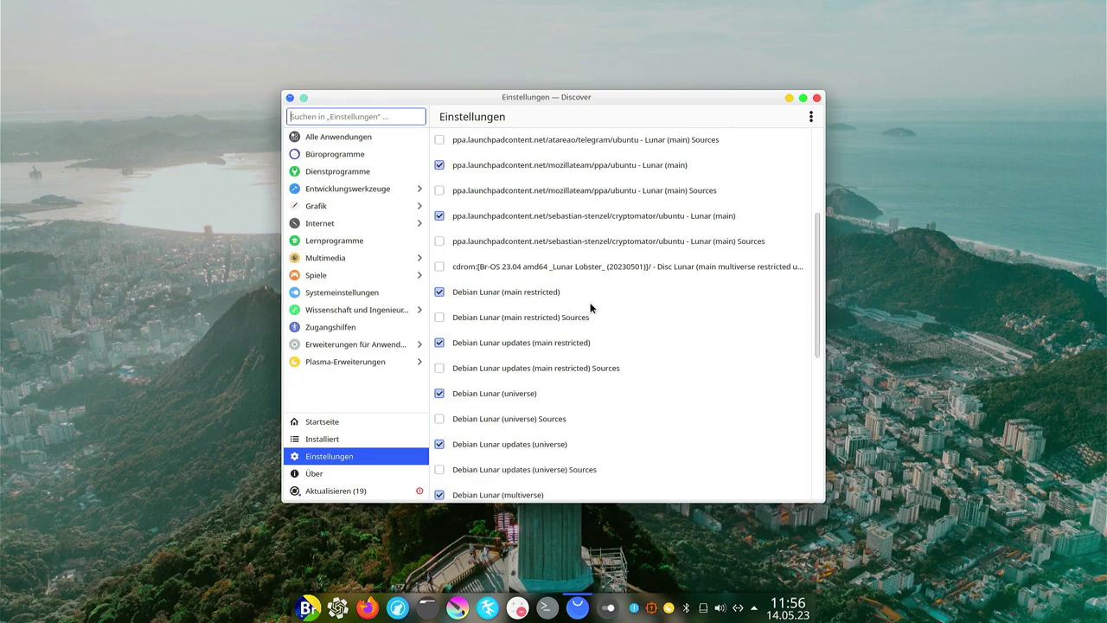
{"action": "scroll", "coordinate": [589, 303], "scroll_direction": "down", "scroll_amount": 2}
{"action": "scroll", "coordinate": [602, 324], "scroll_direction": "down", "scroll_amount": 7}
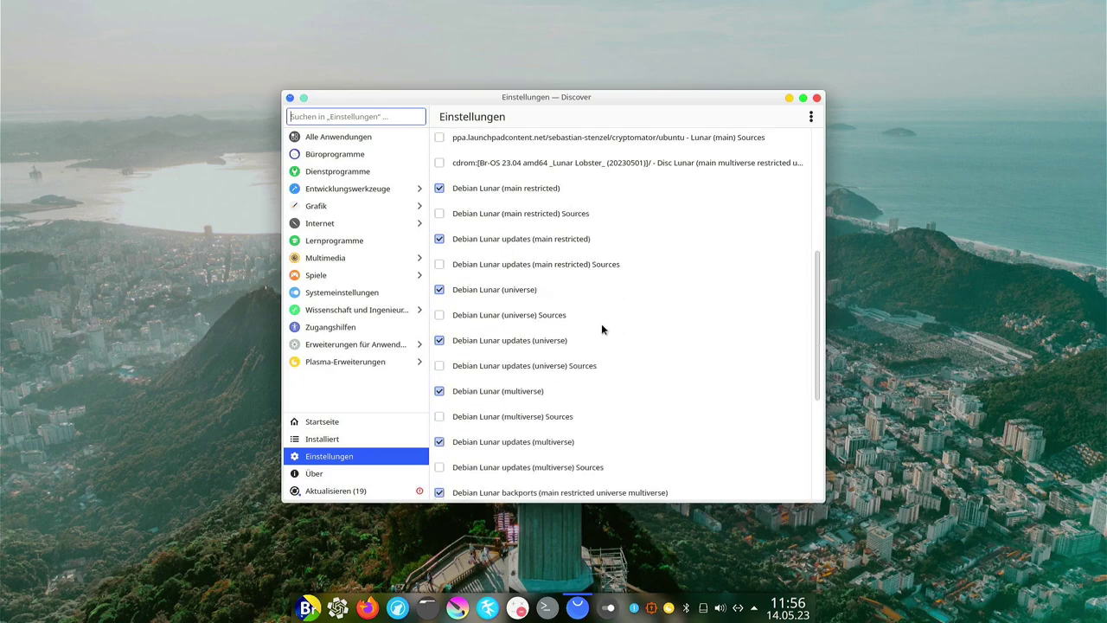
{"action": "scroll", "coordinate": [604, 328], "scroll_direction": "down", "scroll_amount": 1}
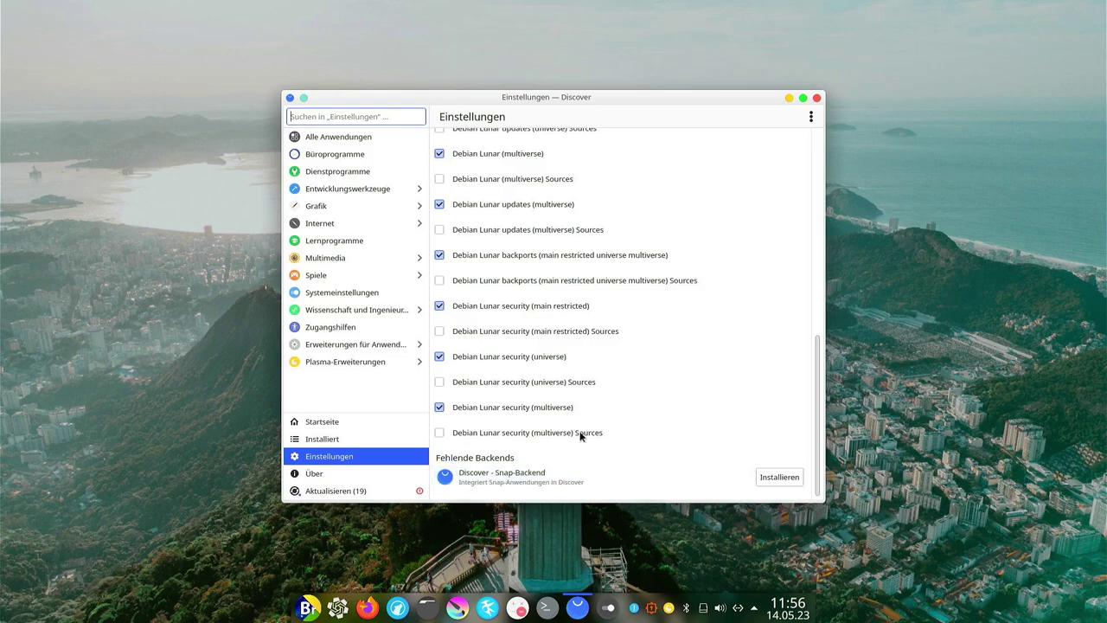
Close Discover, then open System Settings, scroll through its sidebar, and close it again.
{"action": "left_click", "coordinate": [578, 608]}
{"action": "left_click", "coordinate": [608, 609]}
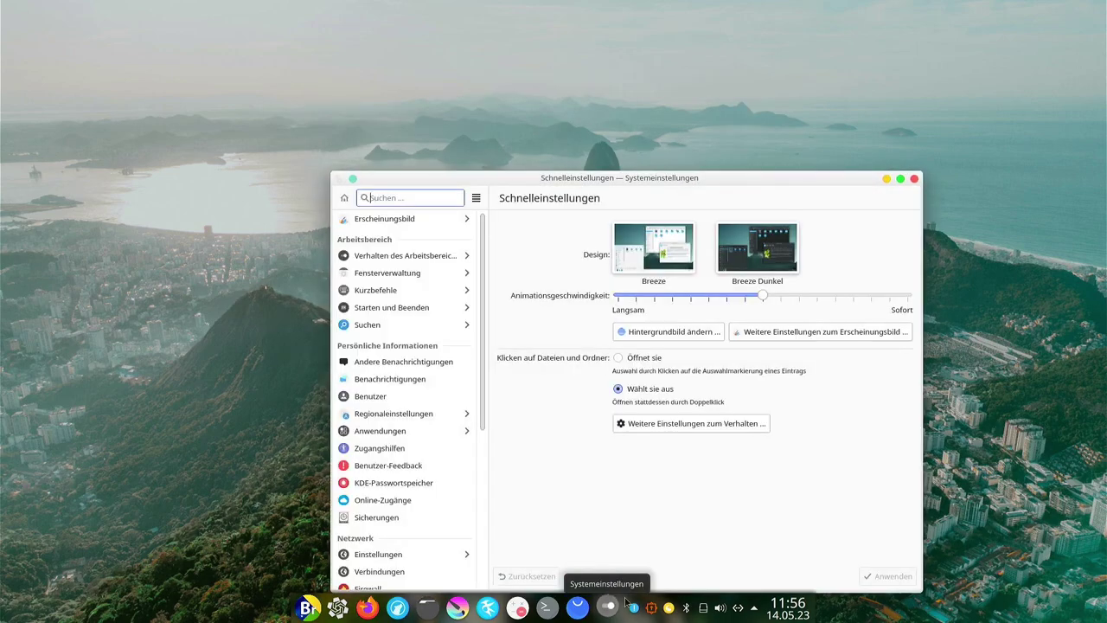
{"action": "scroll", "coordinate": [403, 320], "scroll_direction": "down", "scroll_amount": 3}
{"action": "scroll", "coordinate": [403, 325], "scroll_direction": "up", "scroll_amount": 3}
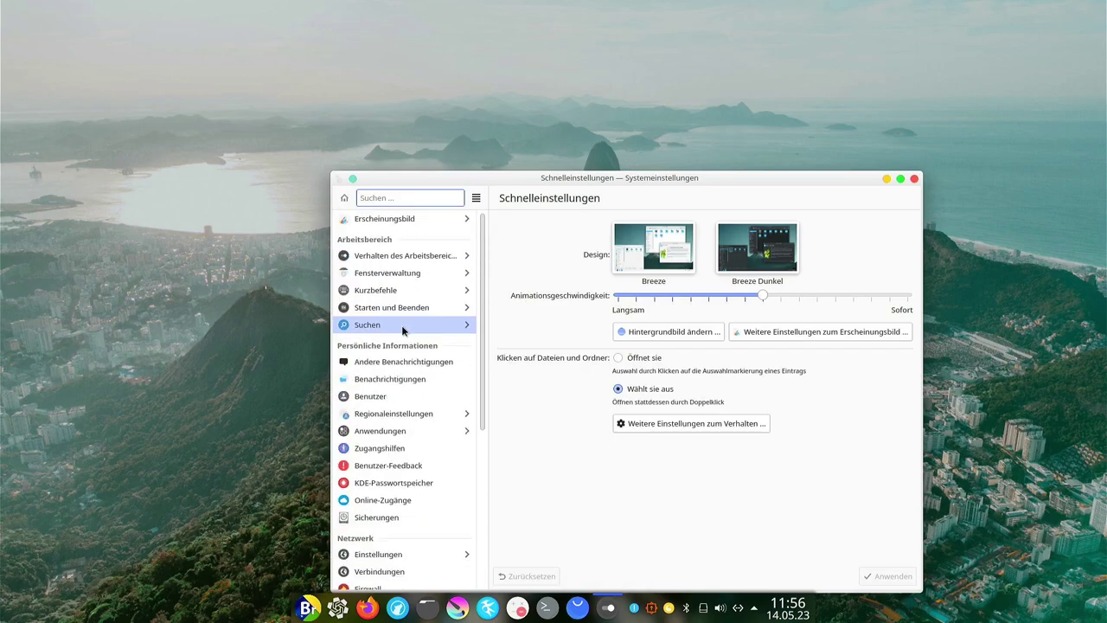
{"action": "left_click", "coordinate": [914, 179]}
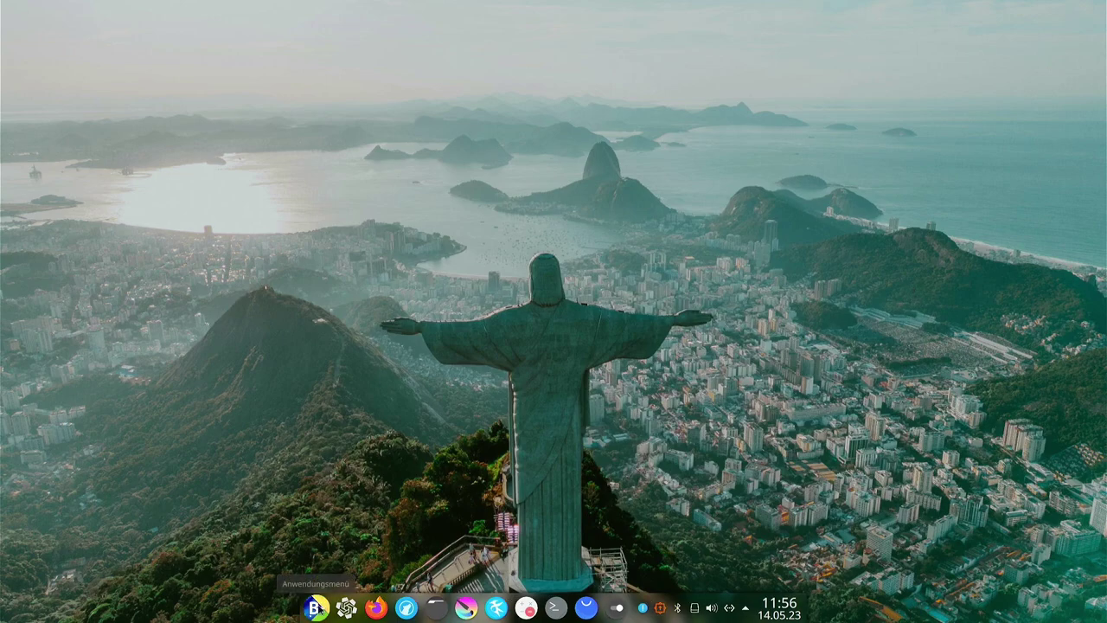
Launch ONLYOFFICE from Büroprogramme and cycle through its presentation, document and spreadsheet windows.
{"action": "left_click", "coordinate": [316, 608]}
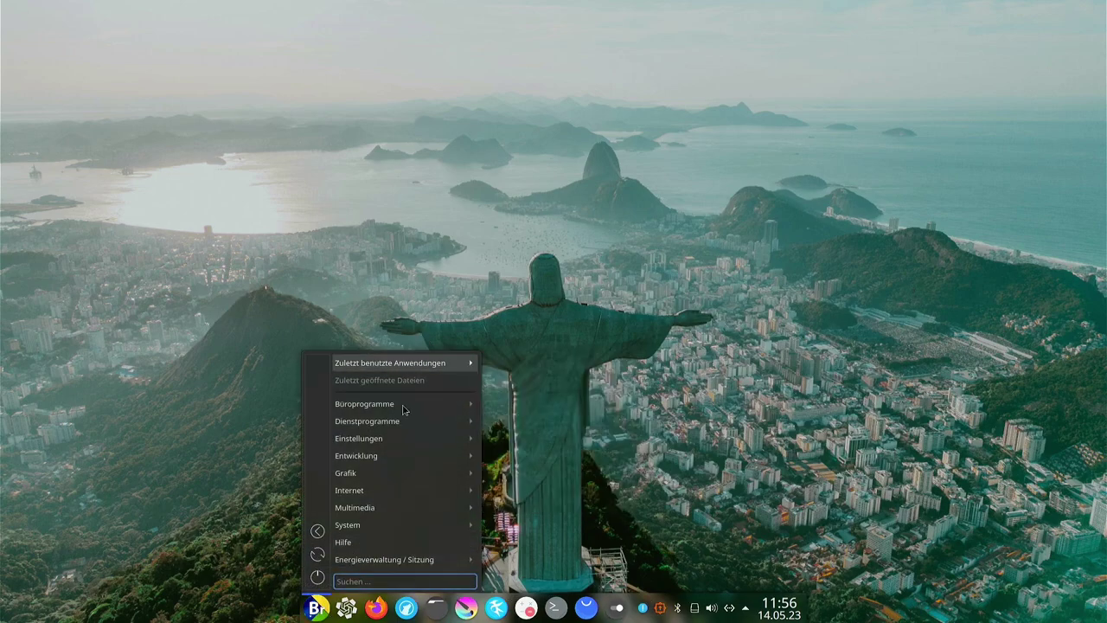
{"action": "mouse_move", "coordinate": [411, 407]}
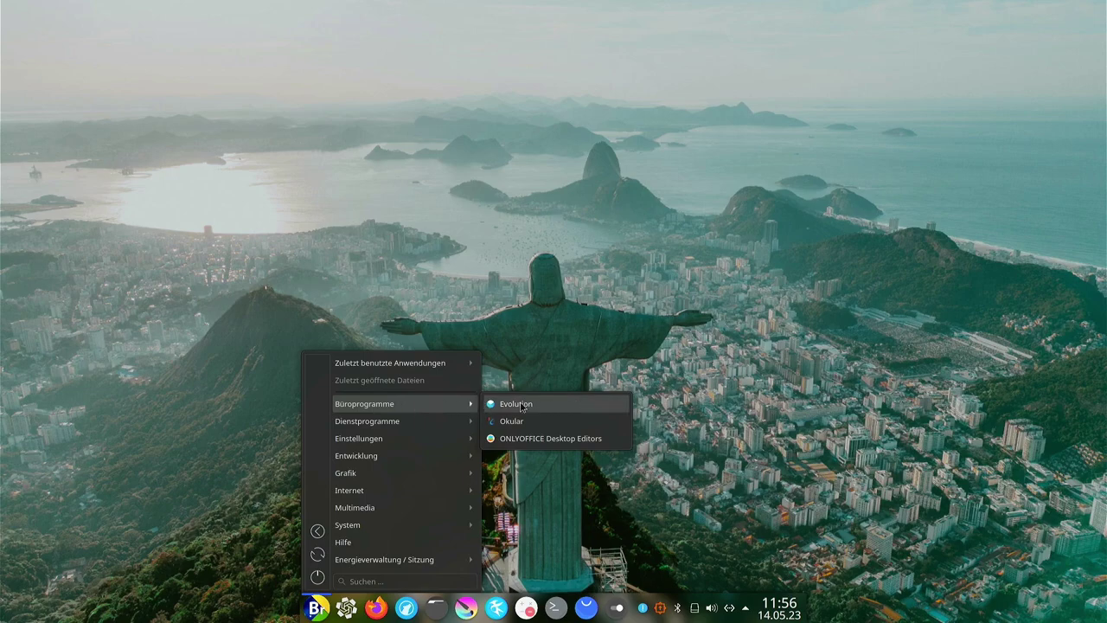
{"action": "left_click", "coordinate": [534, 440]}
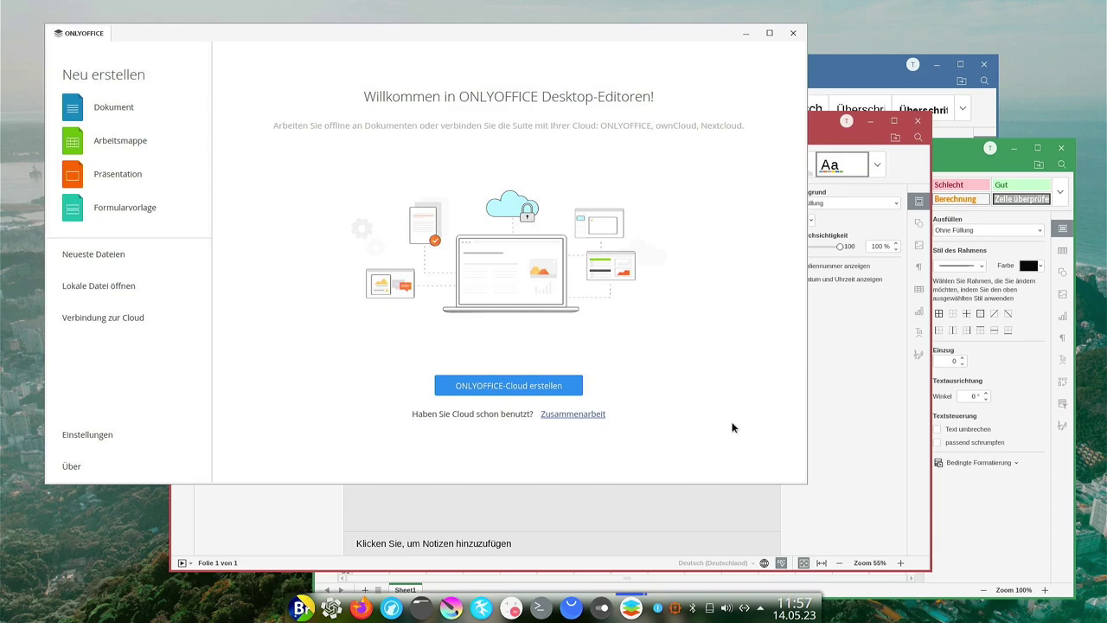
{"action": "left_click", "coordinate": [852, 452]}
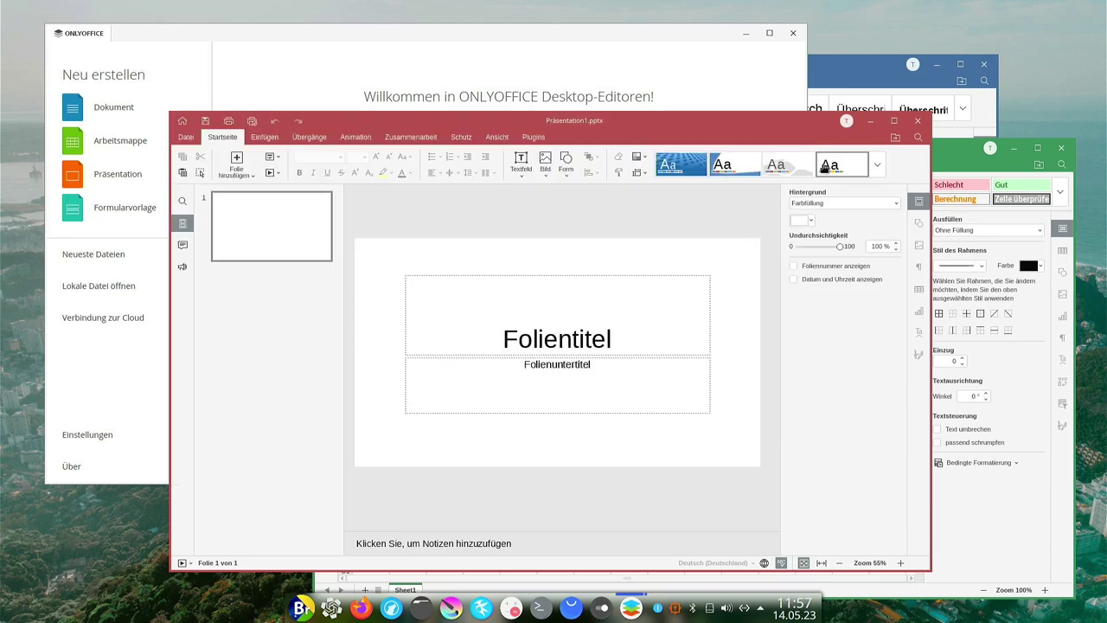
{"action": "left_click", "coordinate": [839, 72]}
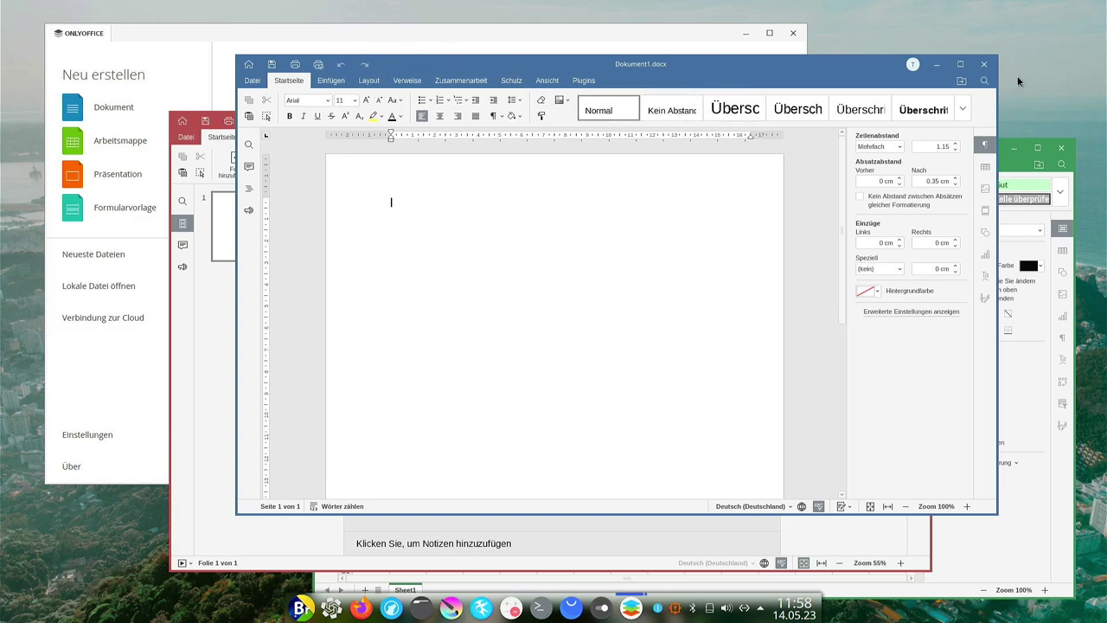
{"action": "left_click", "coordinate": [1040, 504]}
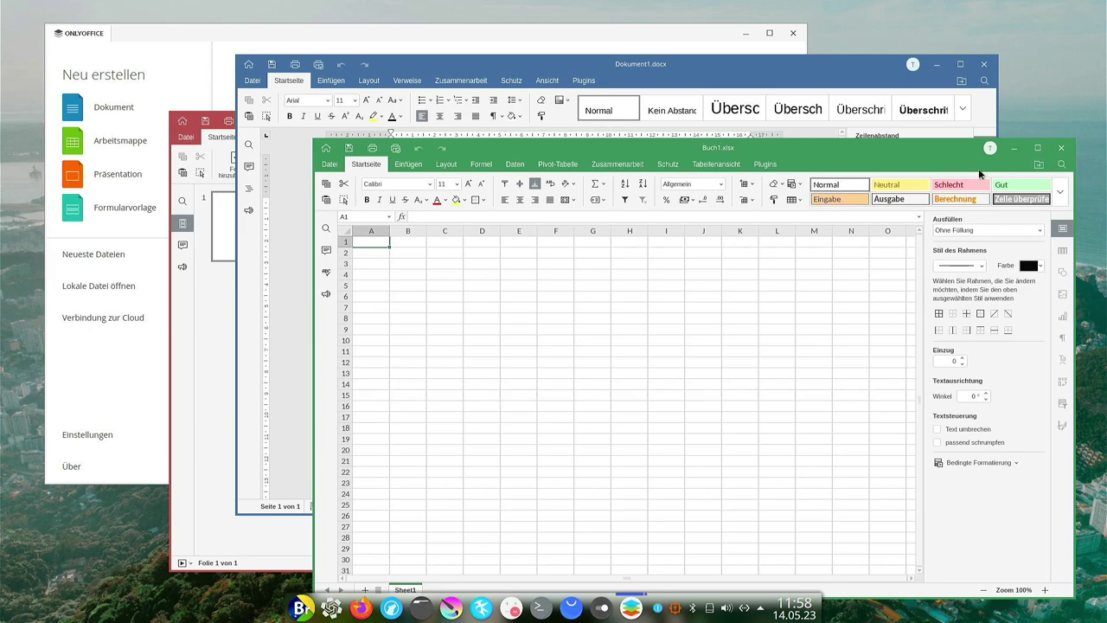
{"action": "left_click", "coordinate": [211, 392]}
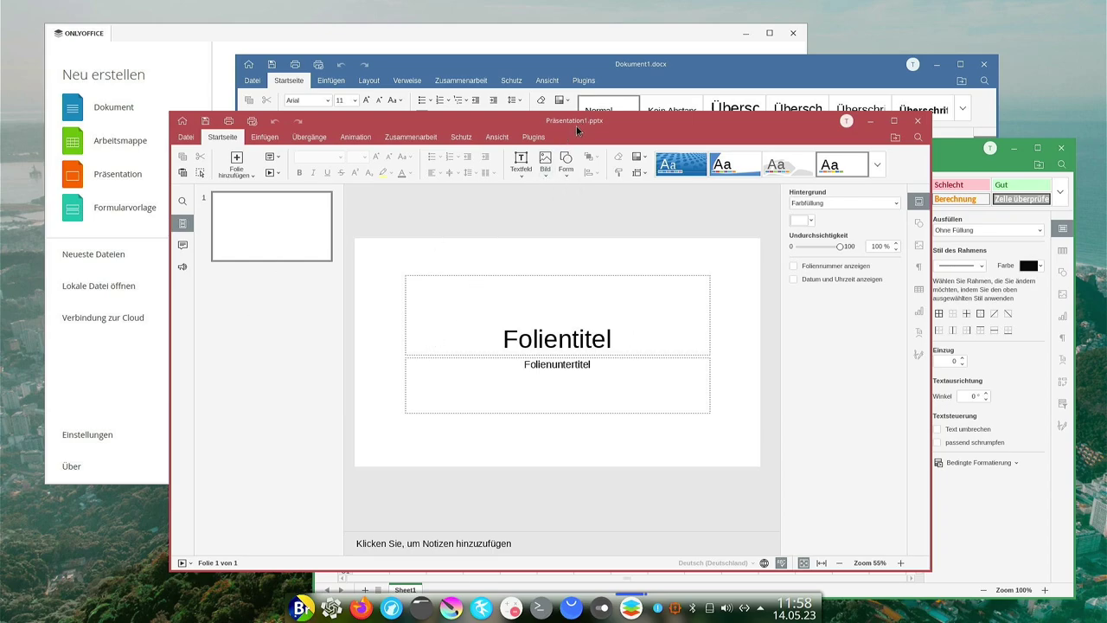
{"action": "mouse_move", "coordinate": [577, 130]}
{"action": "left_mouse_down"}
{"action": "mouse_move", "coordinate": [691, 147]}
{"action": "mouse_move", "coordinate": [577, 138]}
{"action": "left_mouse_up"}
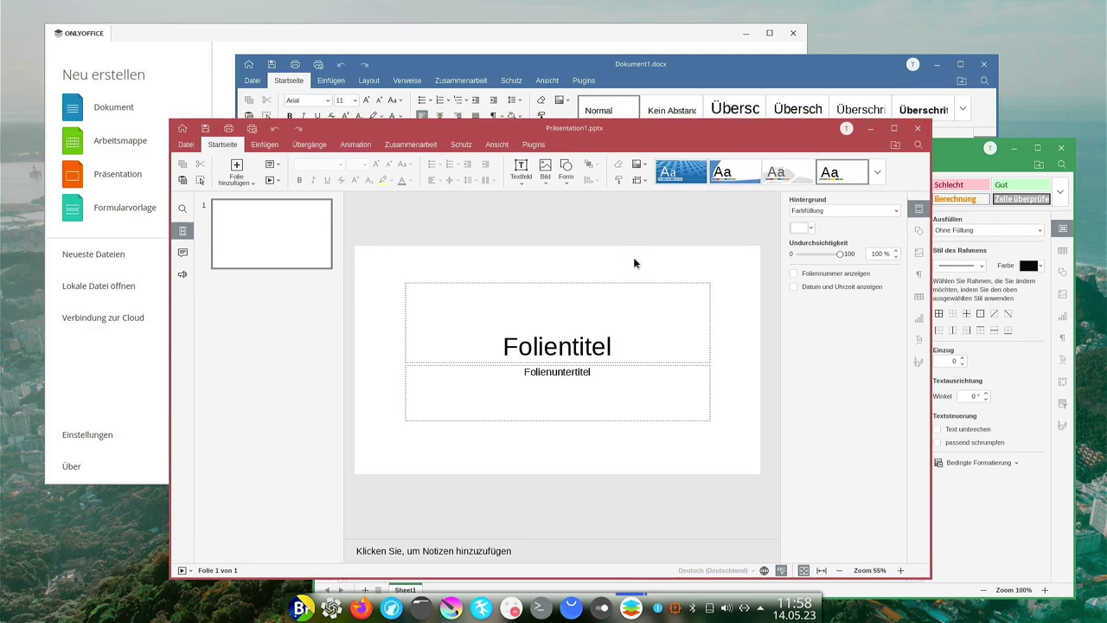
Close Präsentation1.pptx, Buch1.xlsx, Dokument1.docx and the ONLYOFFICE start window.
{"action": "left_click", "coordinate": [918, 130]}
{"action": "left_click", "coordinate": [1061, 149]}
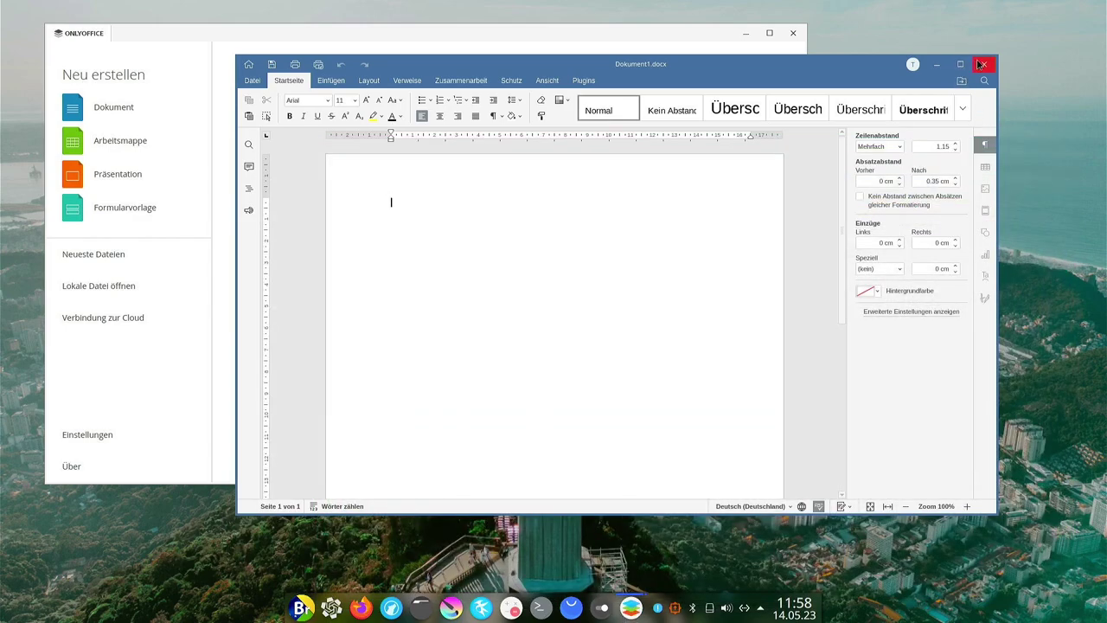
{"action": "left_click", "coordinate": [983, 64]}
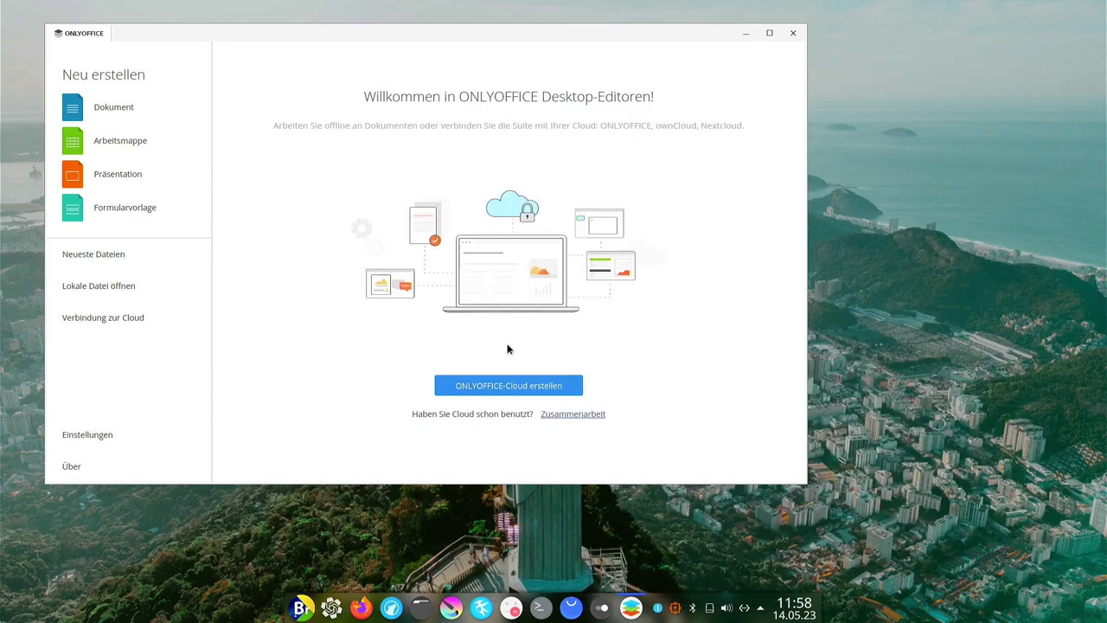
{"action": "left_click", "coordinate": [793, 34]}
Launch Cryptomator from Dienstprogramme and start creating a new vault.
{"action": "left_click", "coordinate": [301, 608]}
{"action": "mouse_move", "coordinate": [389, 420]}
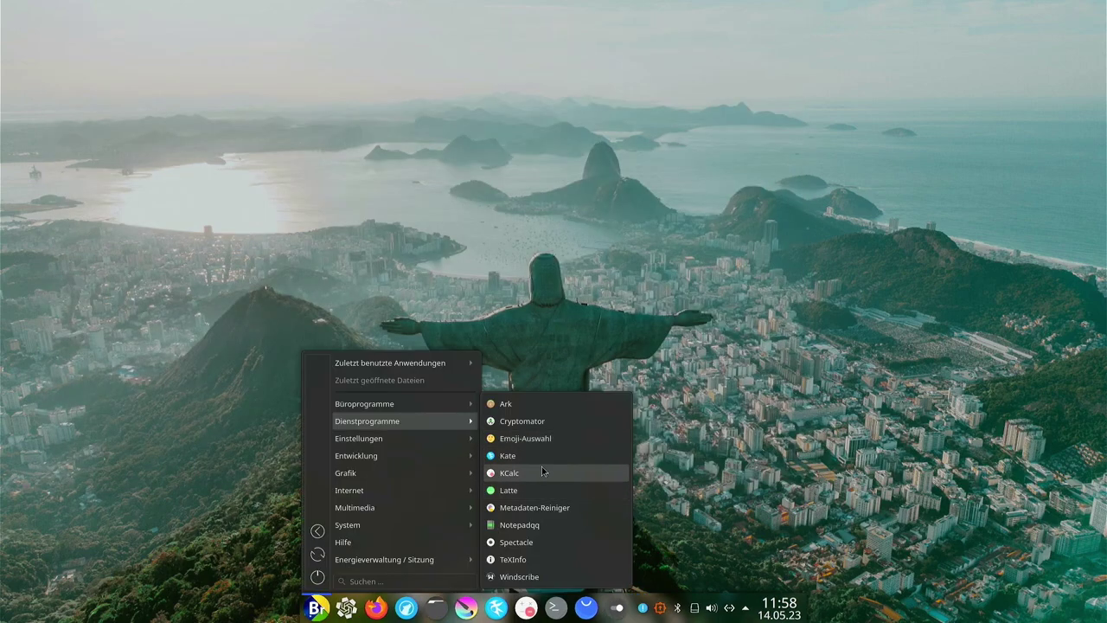
{"action": "left_click", "coordinate": [519, 423]}
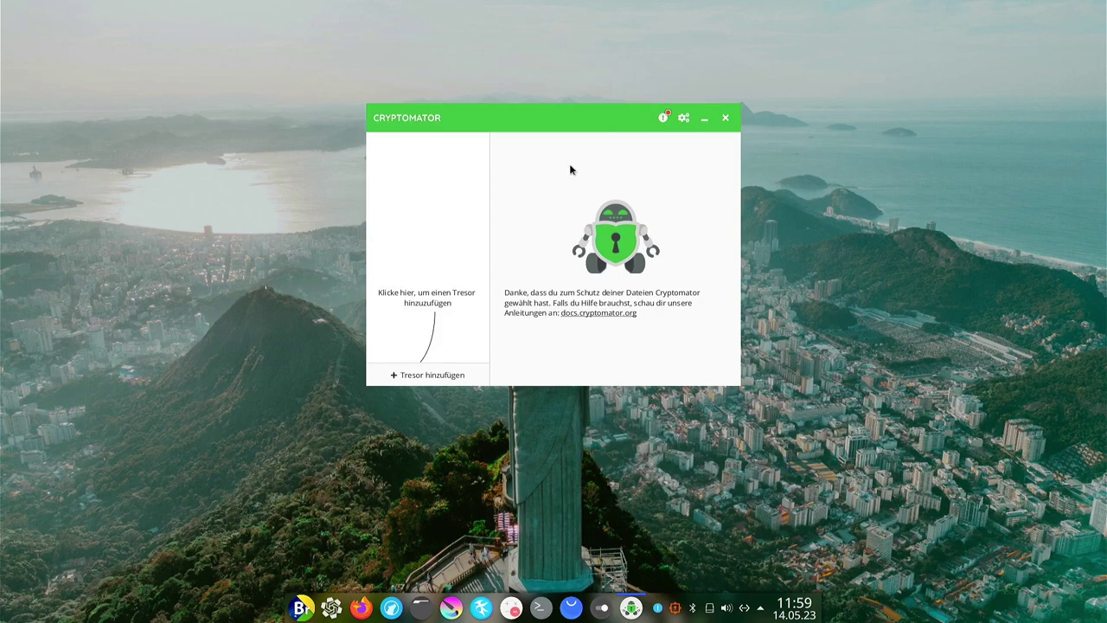
{"action": "left_click", "coordinate": [439, 377]}
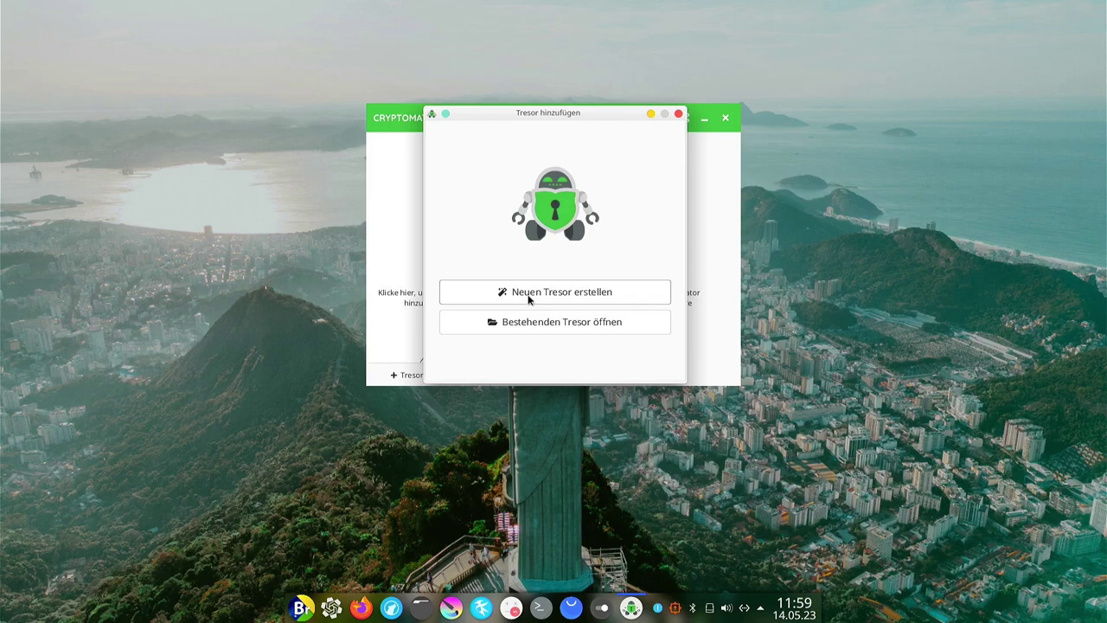
{"action": "left_click", "coordinate": [522, 298]}
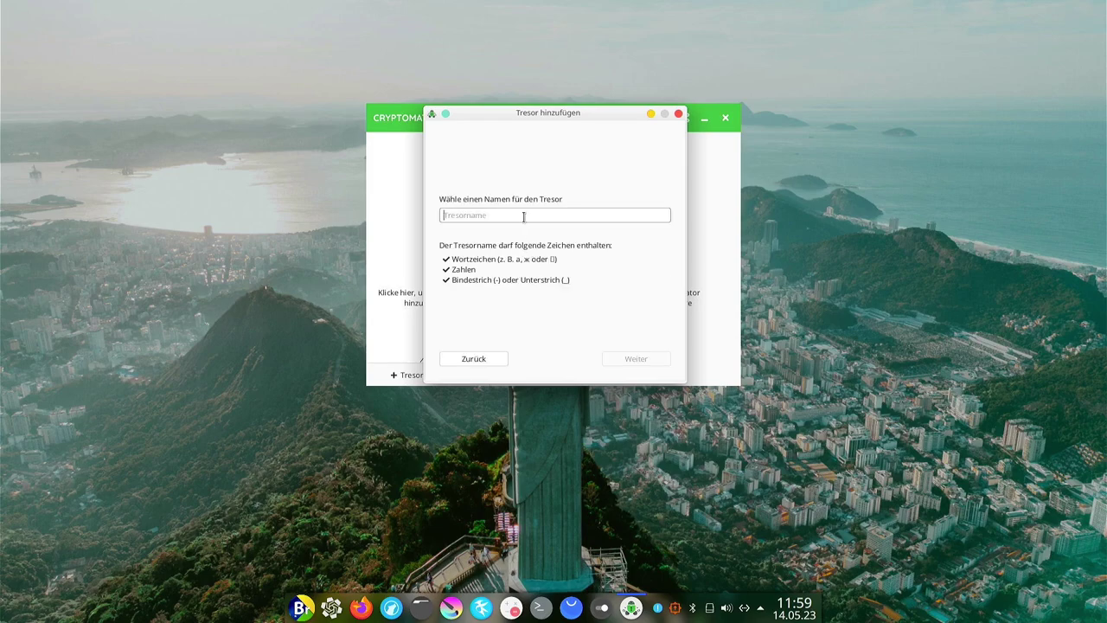
Name the vault TypTest and choose Eigener Ort as its storage location.
{"action": "type", "text": "T"}
{"action": "key", "text": "BackSpace"}
{"action": "type", "text": "TypTest"}
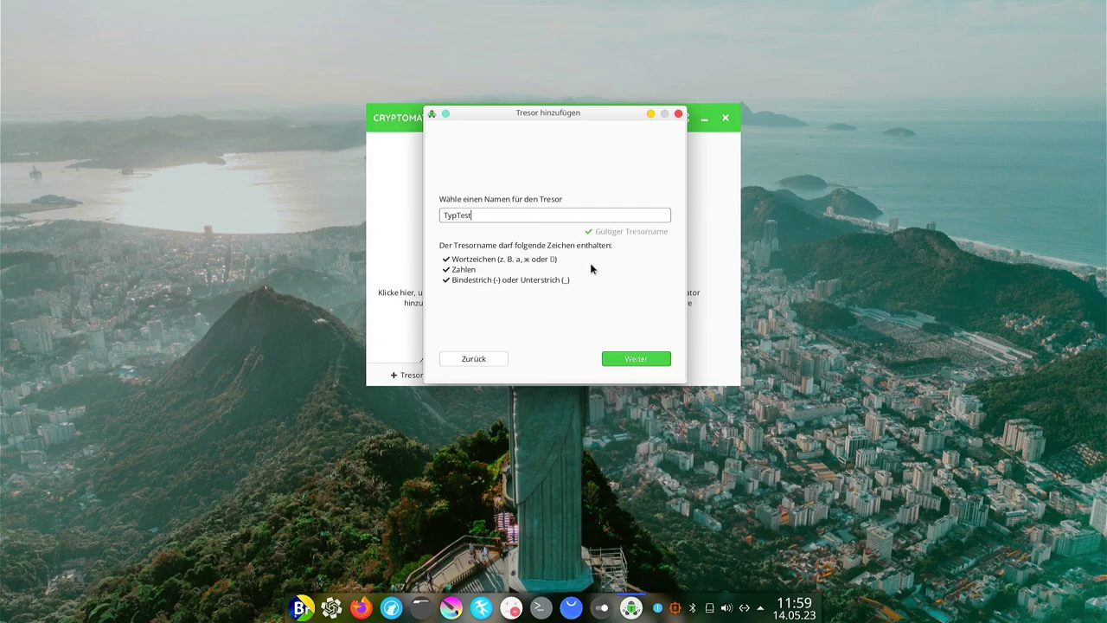
{"action": "left_click", "coordinate": [625, 356]}
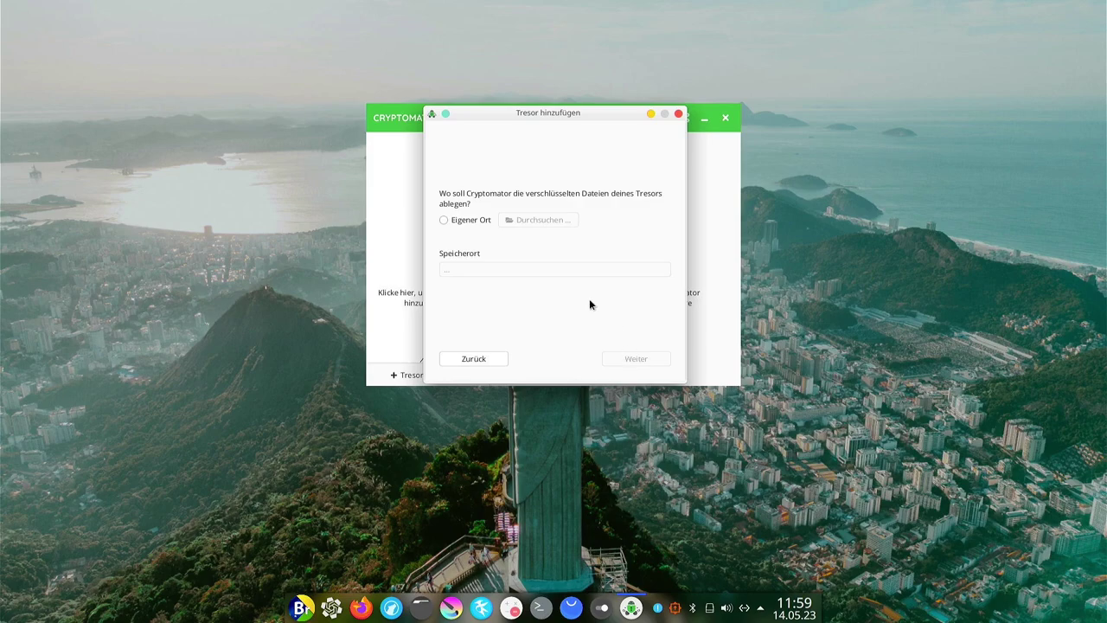
{"action": "left_click", "coordinate": [451, 224]}
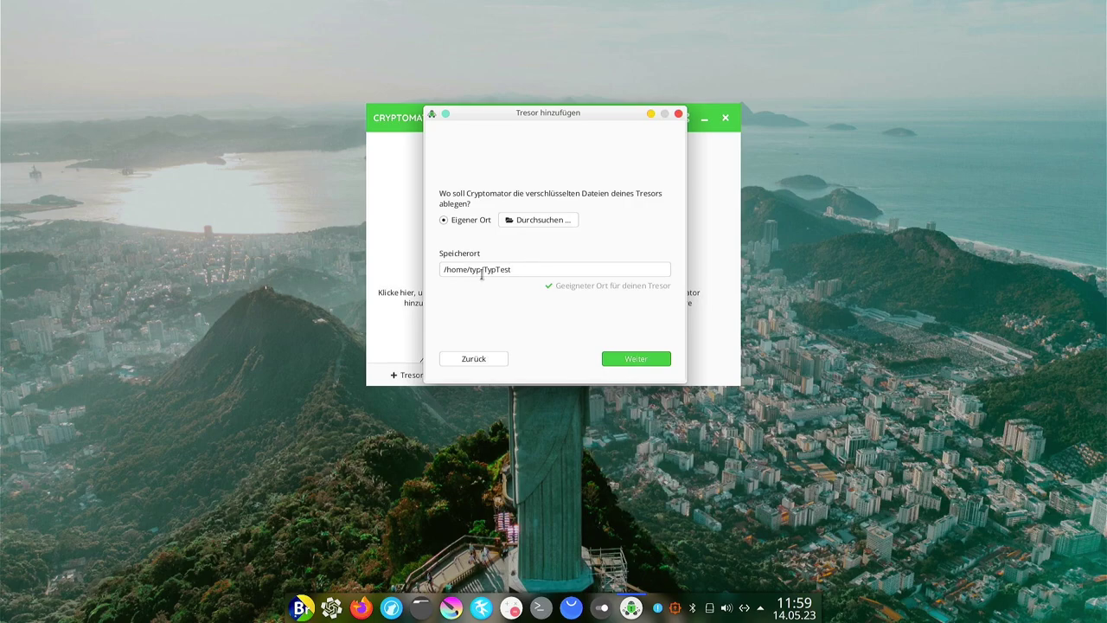
{"action": "left_click", "coordinate": [639, 365]}
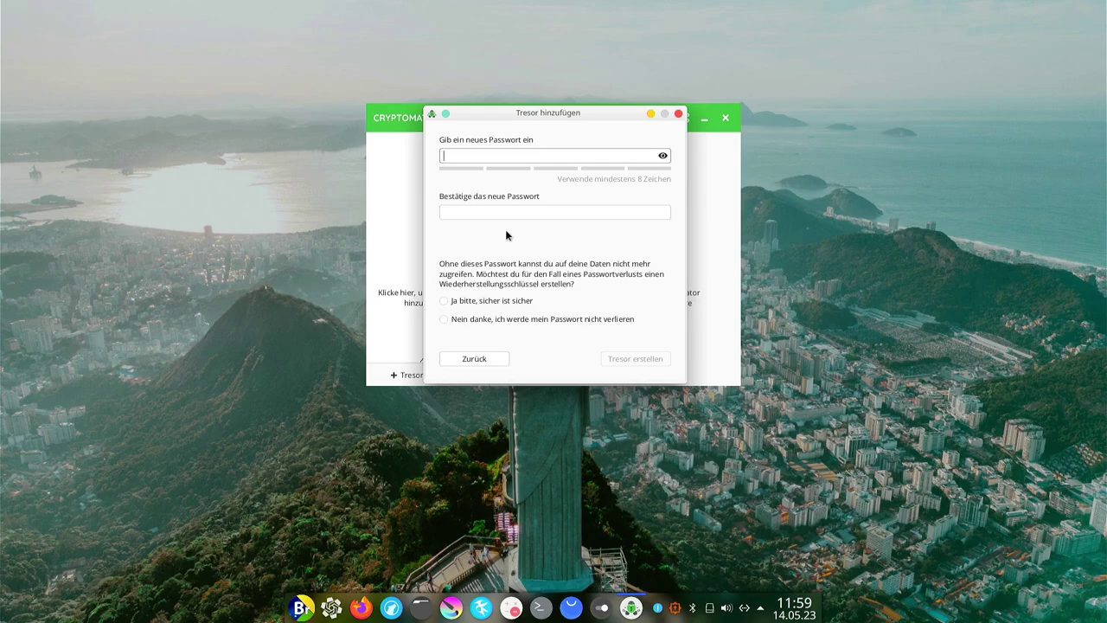
Set a strong vault password in both fields and decline the recovery key.
{"action": "key", "text": "Tab"}
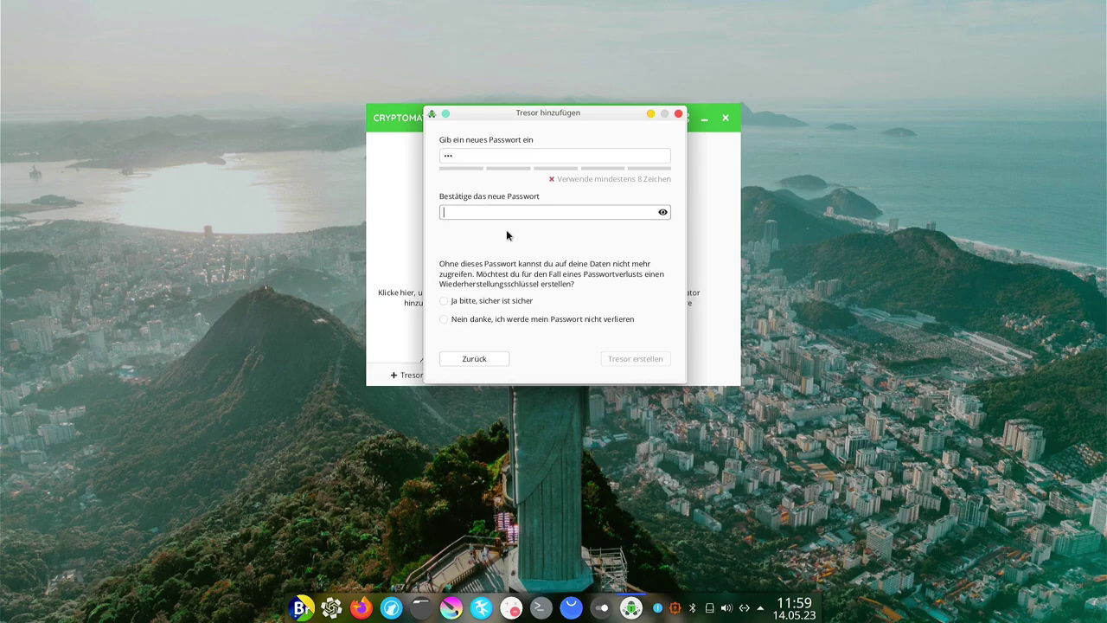
{"action": "left_click", "coordinate": [469, 154]}
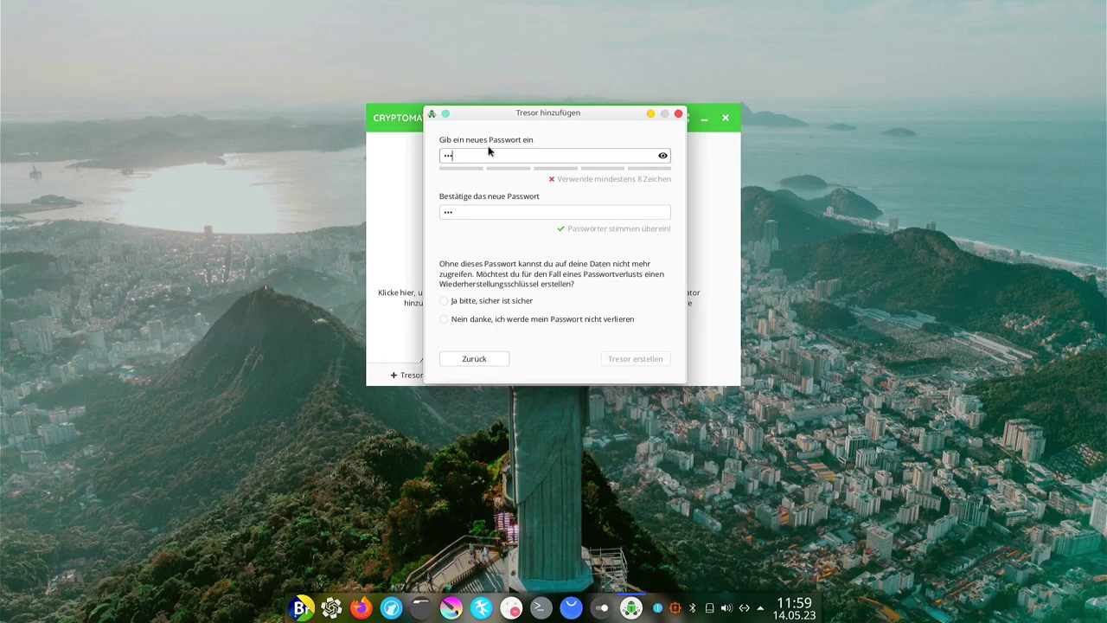
{"action": "key", "text": "ctrl+a"}
{"action": "key", "text": "ctrl+v"}
{"action": "key", "text": "Tab"}
{"action": "key", "text": "ctrl+v"}
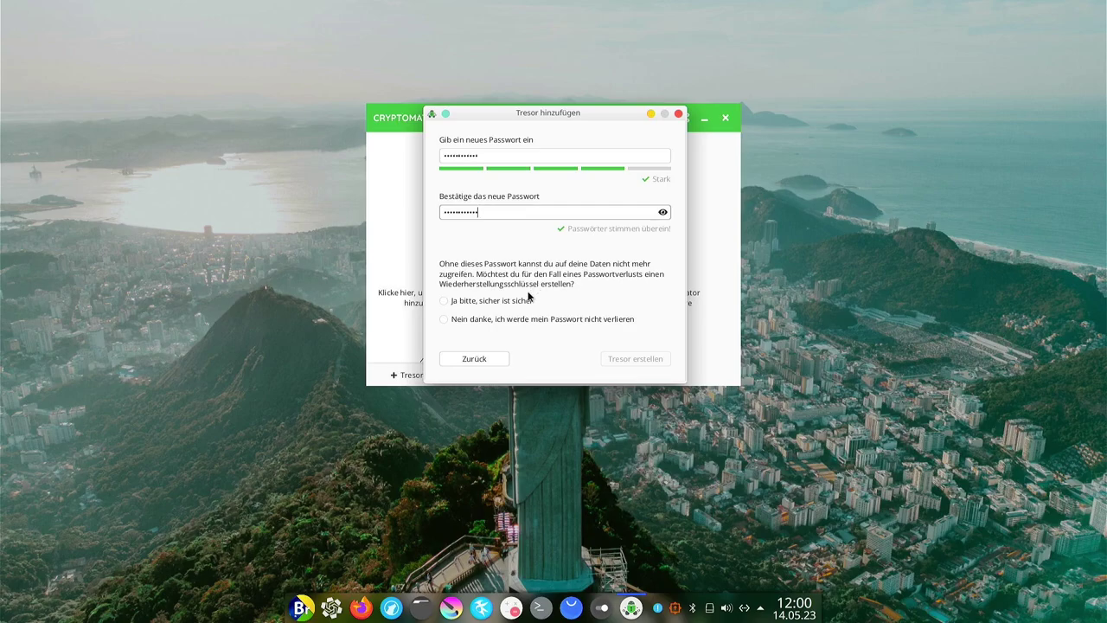
{"action": "left_click", "coordinate": [483, 321]}
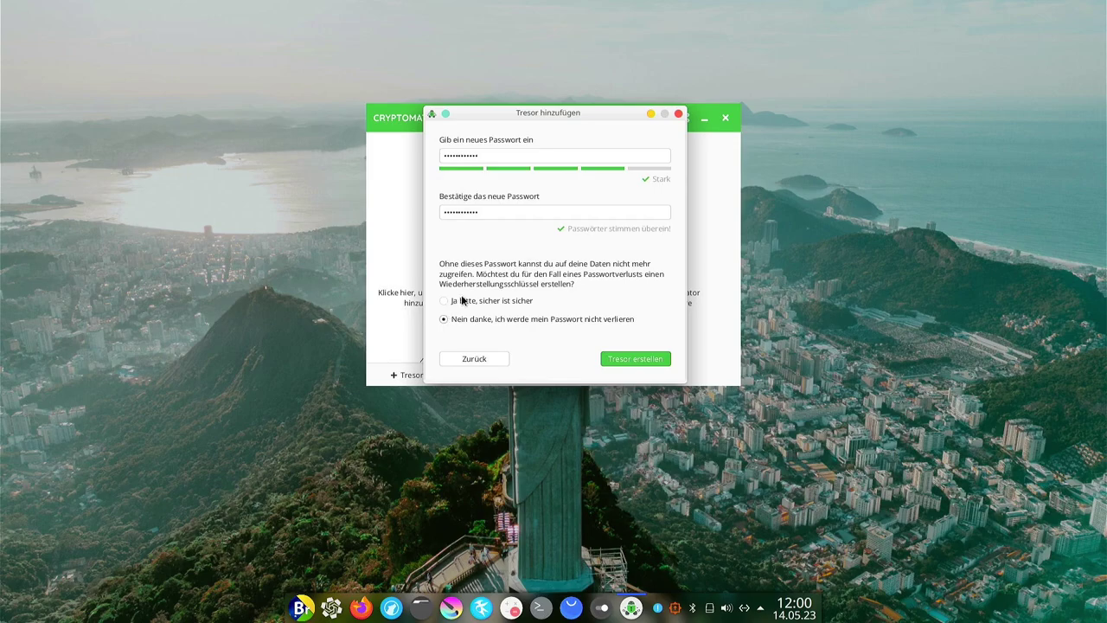
Create and unlock the TypTest vault, then restore Dolphin to a smaller window.
{"action": "left_click", "coordinate": [642, 364]}
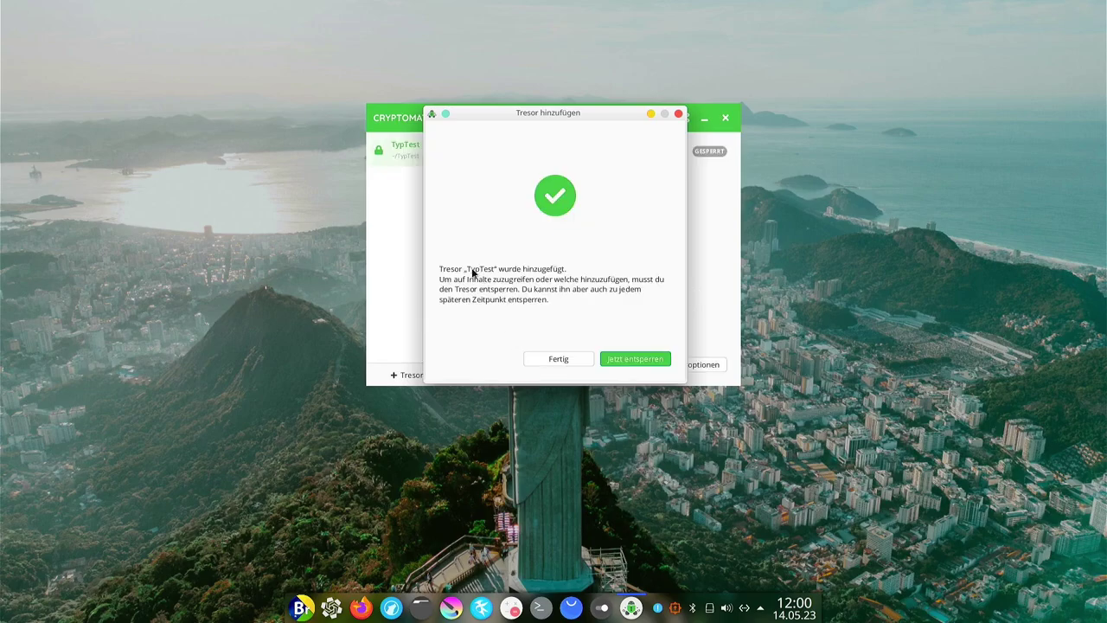
{"action": "left_click", "coordinate": [630, 360]}
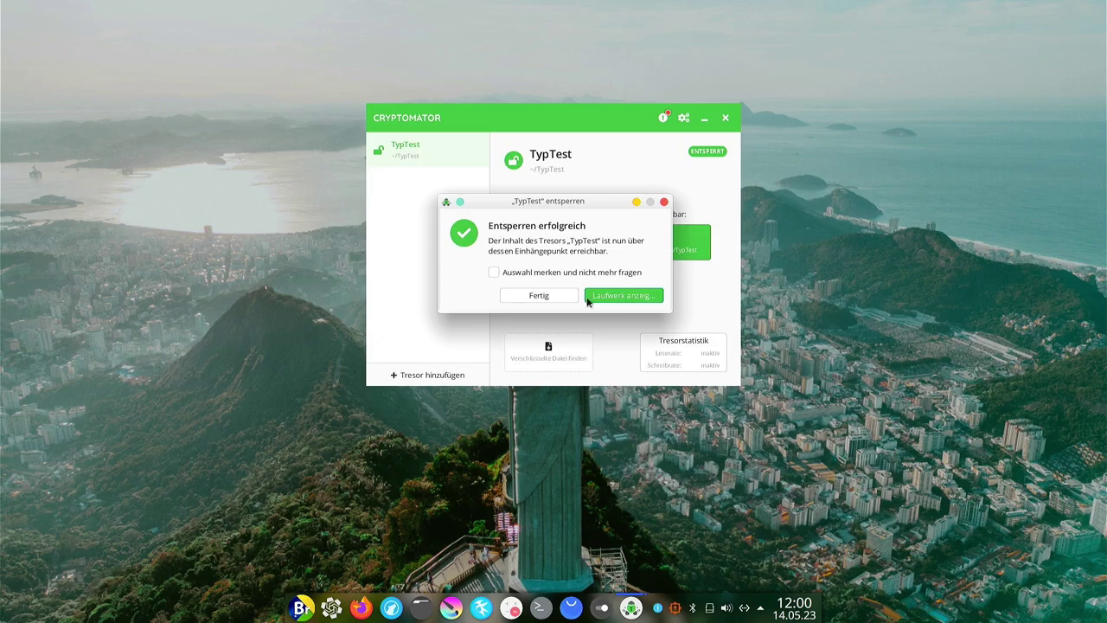
{"action": "left_click", "coordinate": [540, 296]}
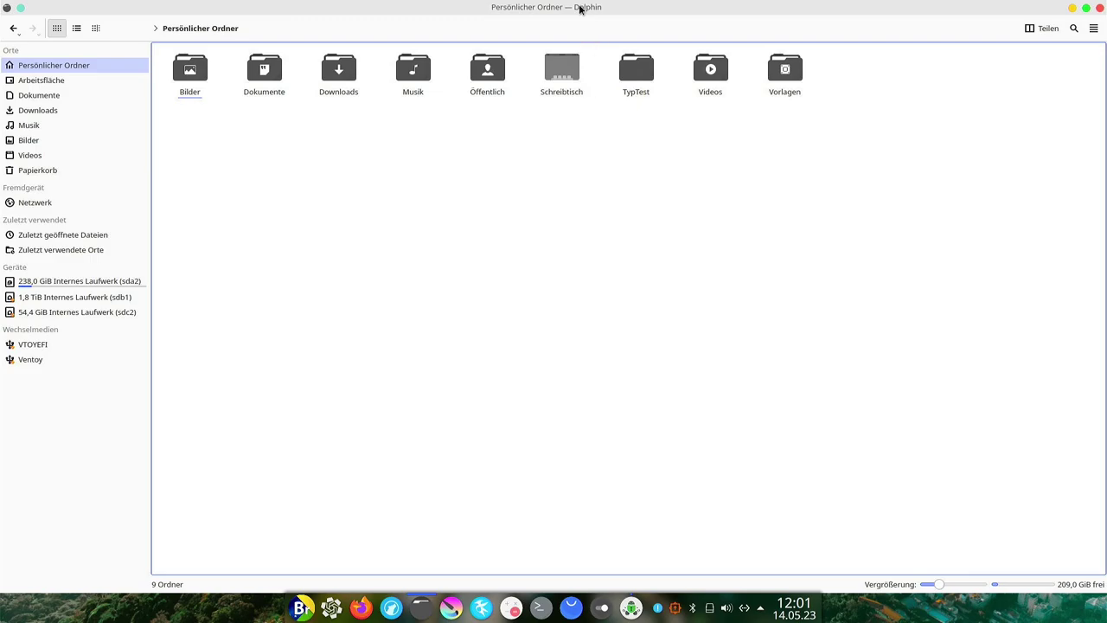
{"action": "left_click_drag", "start_coordinate": [579, 10], "coordinate": [511, 87]}
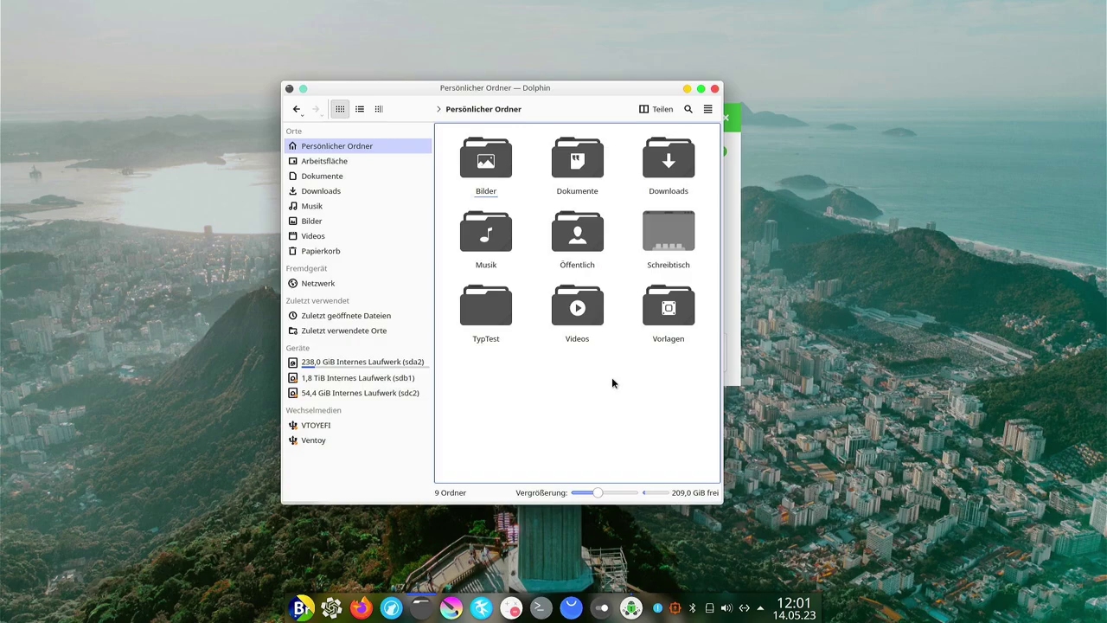
Show hidden files and browse to .local/share/Cryptomator/mnt/TypTest to find WILLKOMMEN.rtf.
{"action": "key", "text": "ctrl+h"}
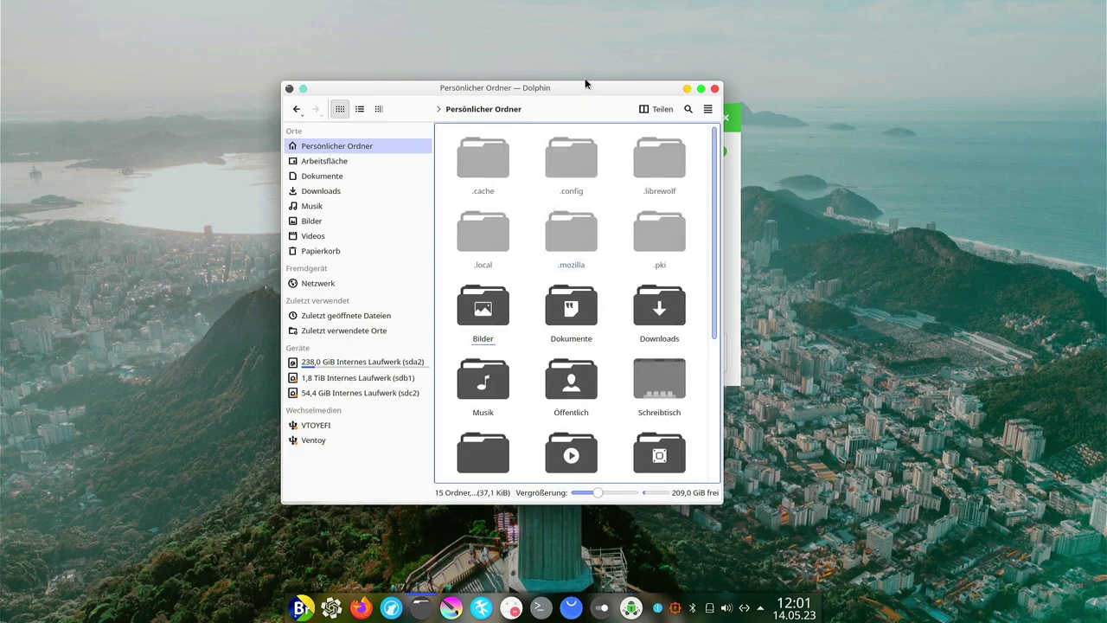
{"action": "scroll", "coordinate": [640, 173], "scroll_direction": "down", "scroll_amount": 2}
{"action": "scroll", "coordinate": [593, 202], "scroll_direction": "up", "scroll_amount": 2}
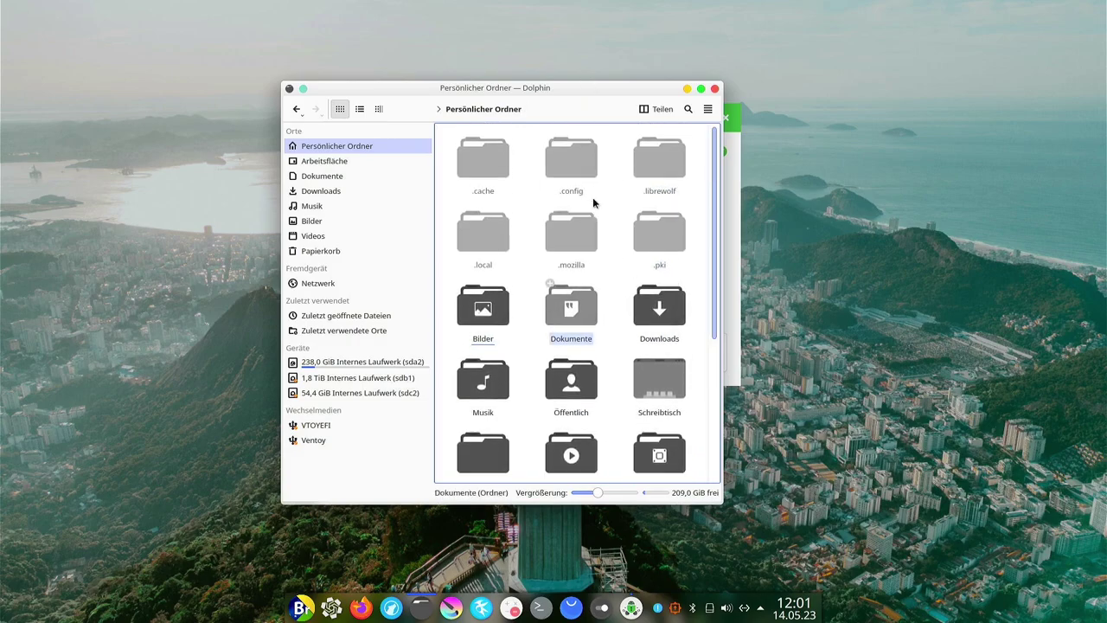
{"action": "left_click", "coordinate": [487, 236]}
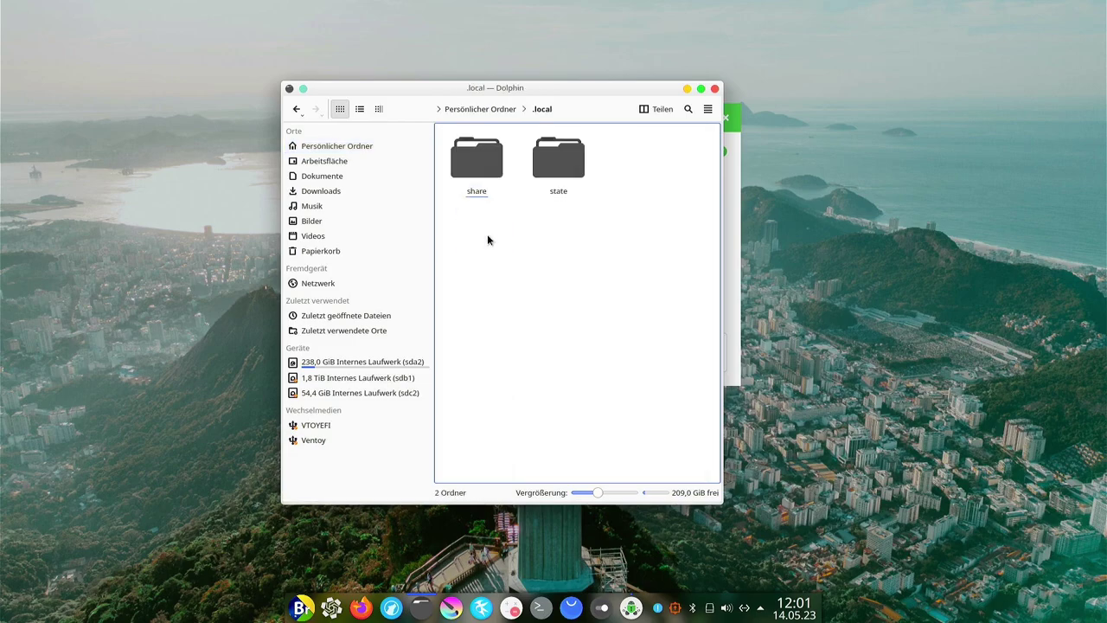
{"action": "left_click", "coordinate": [500, 175]}
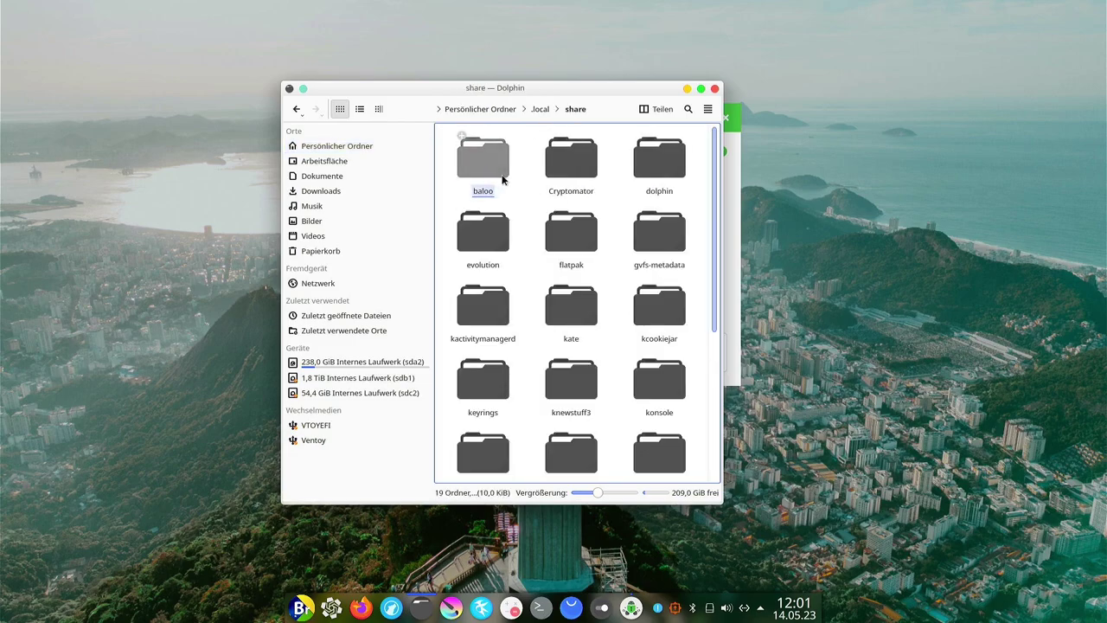
{"action": "left_click", "coordinate": [586, 159]}
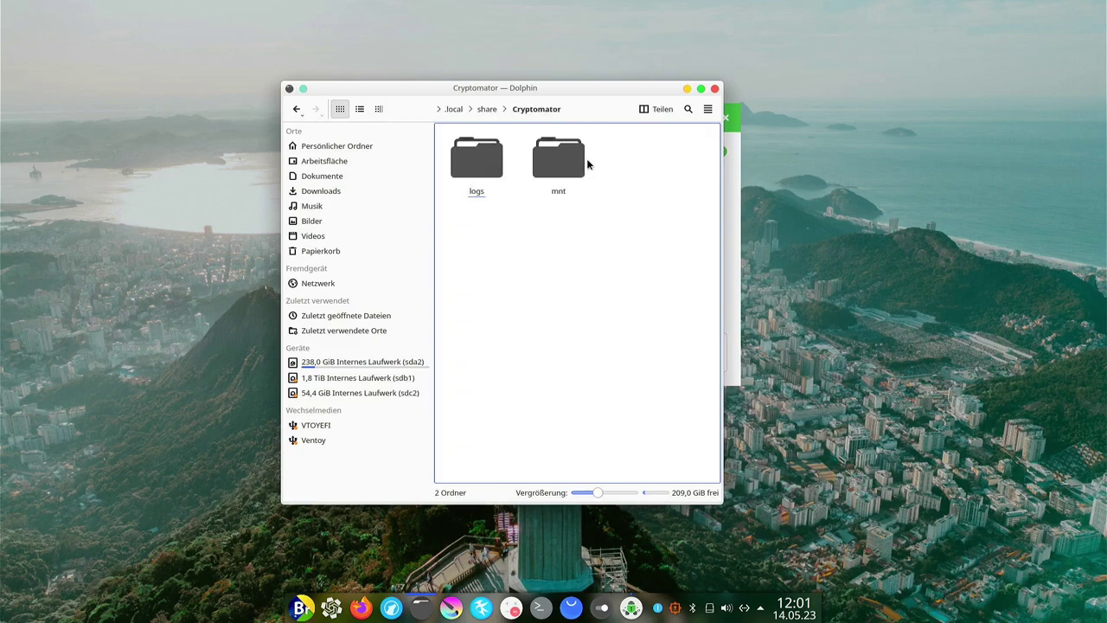
{"action": "left_click", "coordinate": [568, 156]}
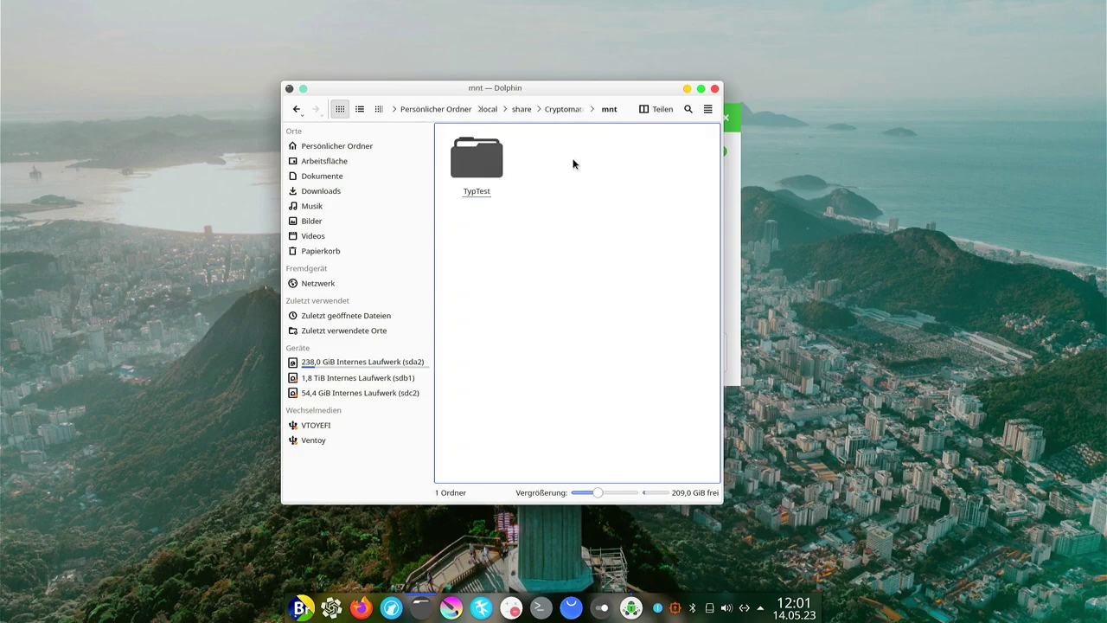
{"action": "left_click", "coordinate": [477, 160]}
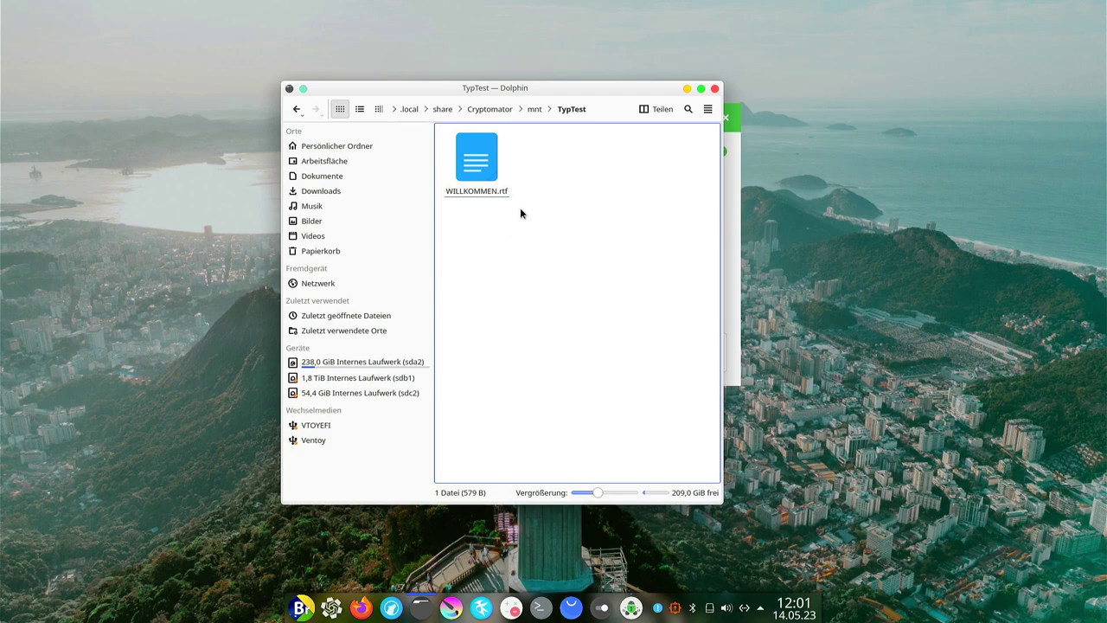
Open WILLKOMMEN.rtf in ONLYOFFICE, type 'Herzlich Will', and save the document.
{"action": "left_click", "coordinate": [483, 164]}
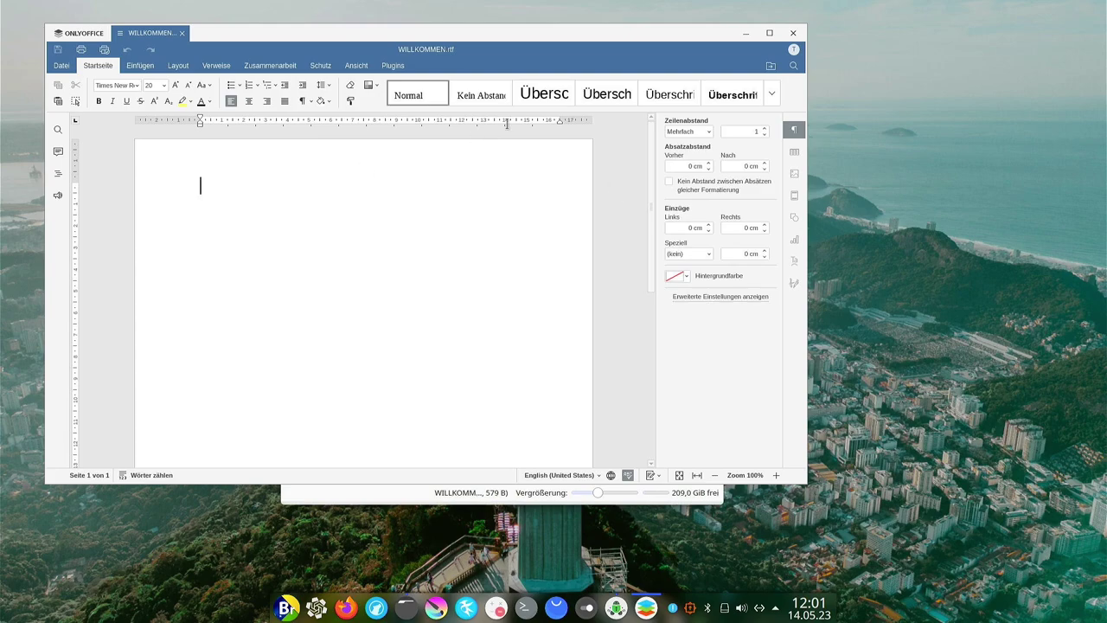
{"action": "type", "text": "Herzlich Willkommen."}
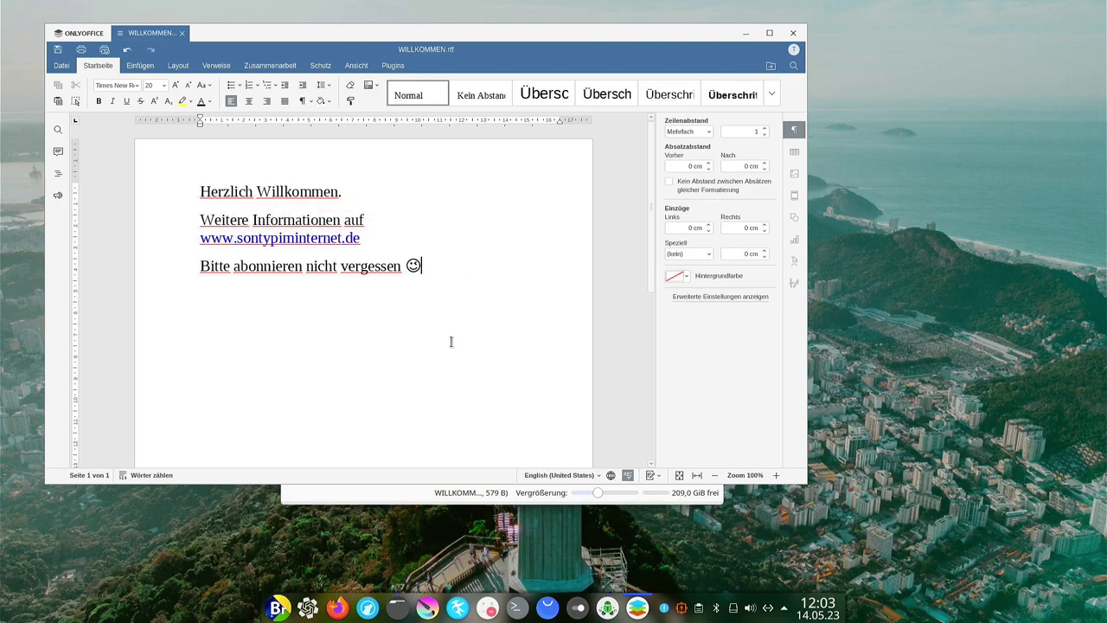
{"action": "key", "text": "ctrl+s"}
Close ONLYOFFICE, lock the TypTest vault in Cryptomator, and bring Dolphin forward.
{"action": "left_click", "coordinate": [793, 32]}
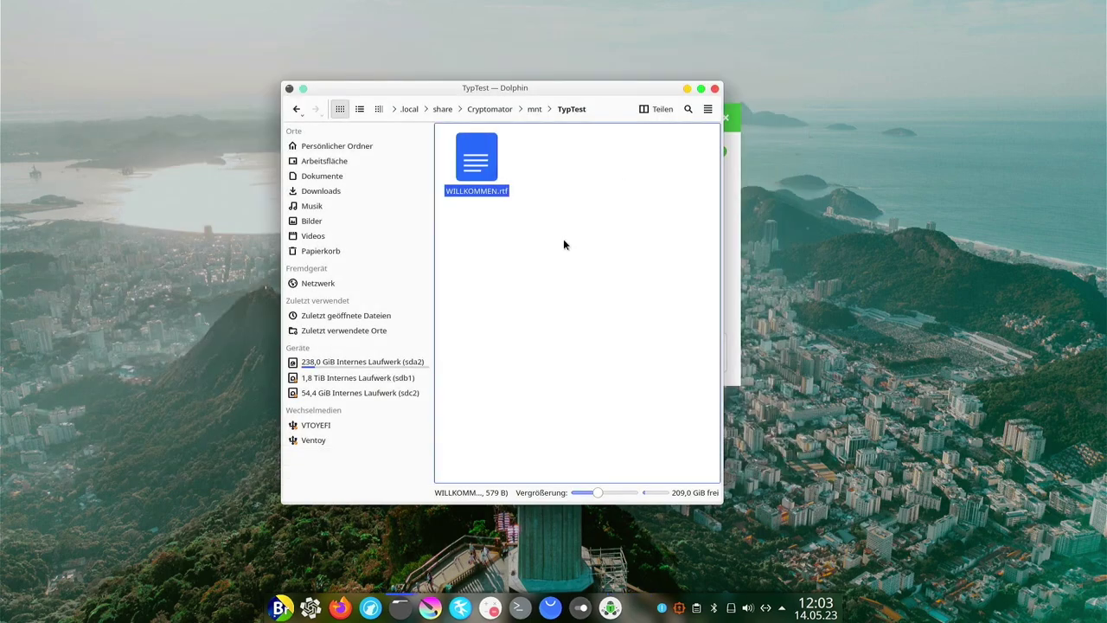
{"action": "left_click", "coordinate": [737, 252]}
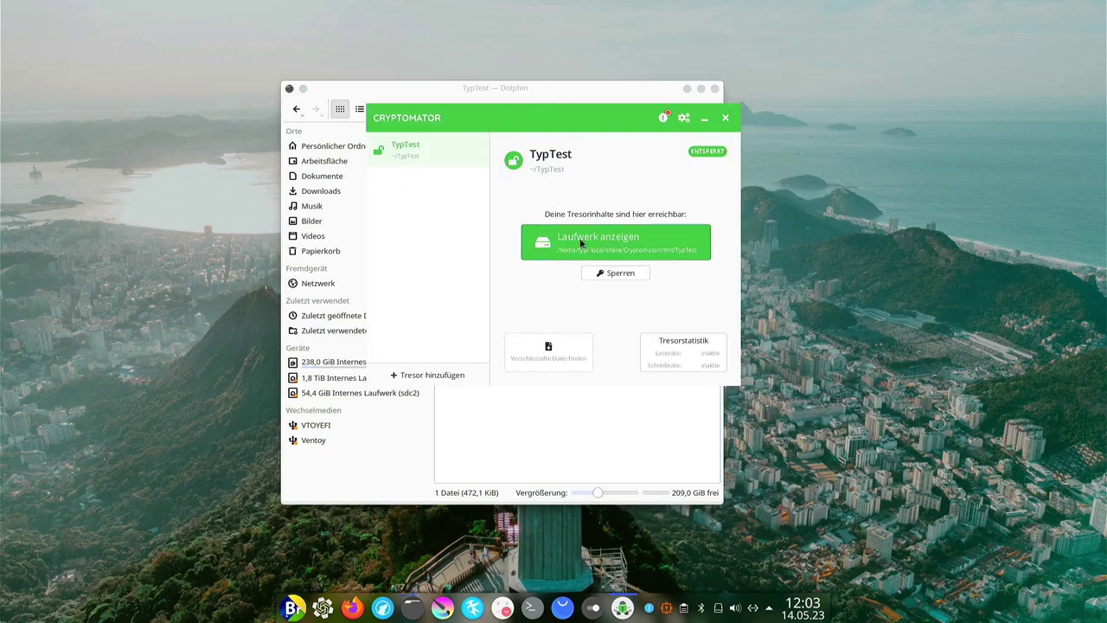
{"action": "left_click", "coordinate": [618, 274]}
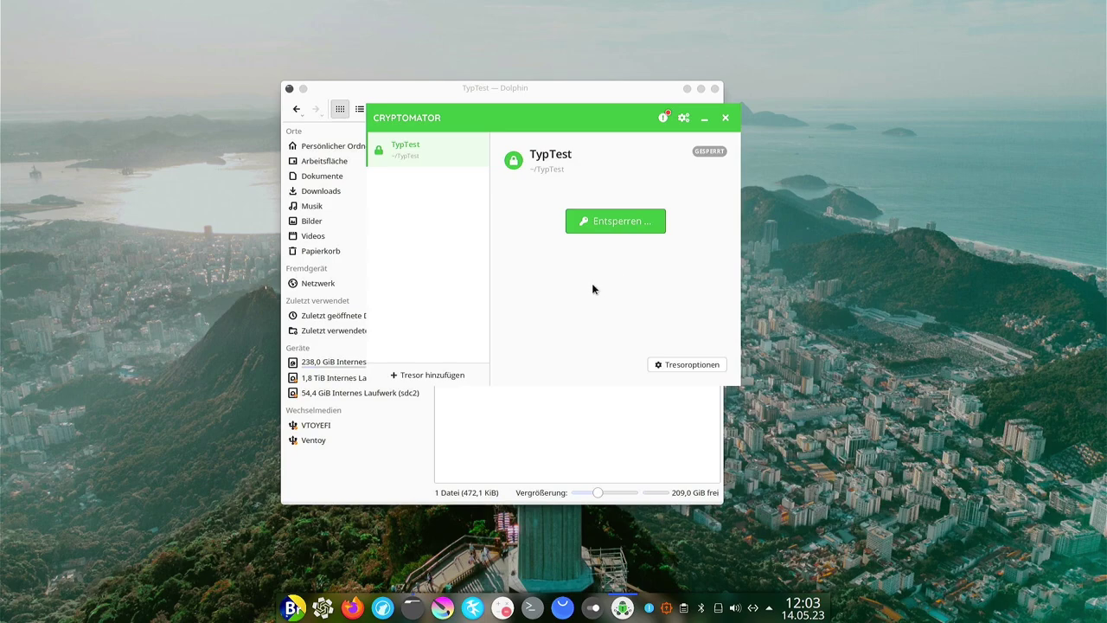
{"action": "left_click_drag", "start_coordinate": [507, 105], "coordinate": [827, 123]}
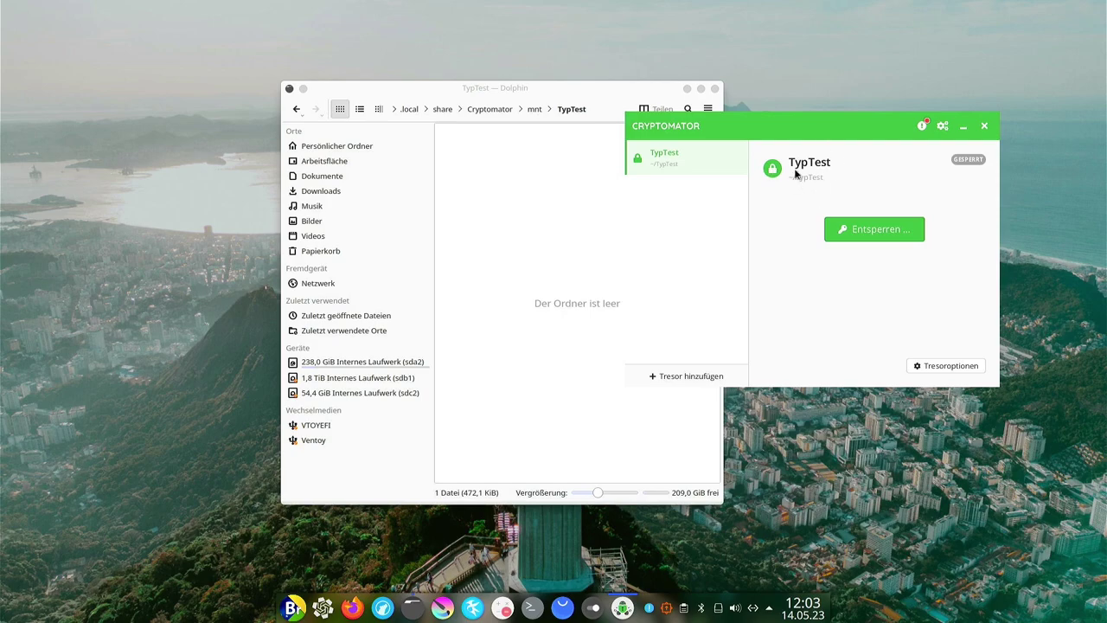
{"action": "left_click", "coordinate": [570, 222]}
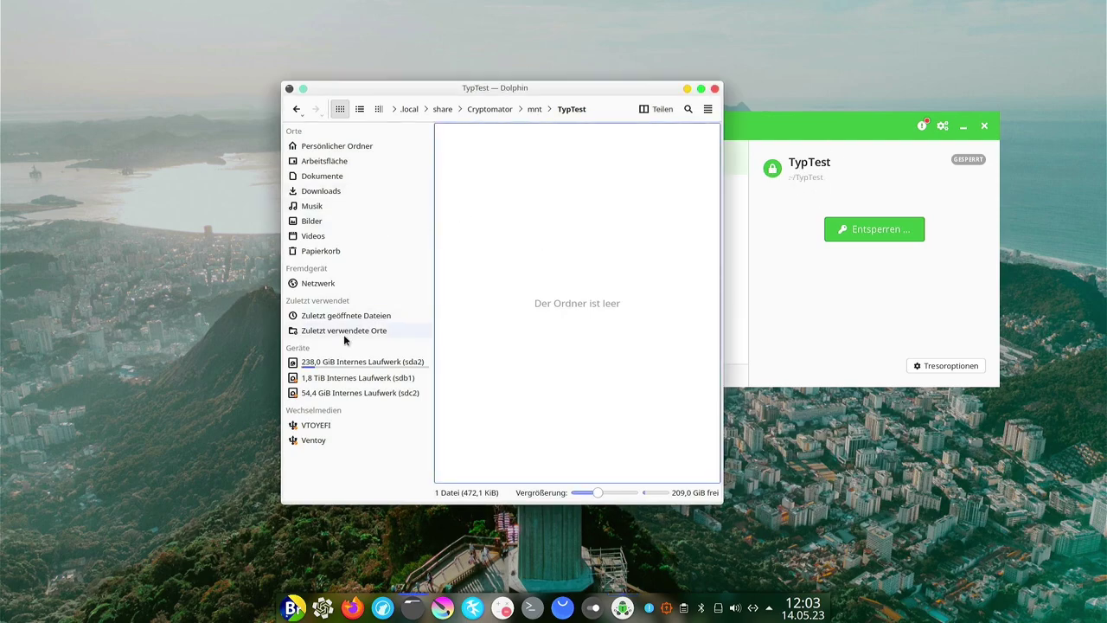
Open the encrypted TypTest folder in the home folder and view WICHTIG.rtf in ONLYOFFICE.
{"action": "left_click", "coordinate": [326, 147]}
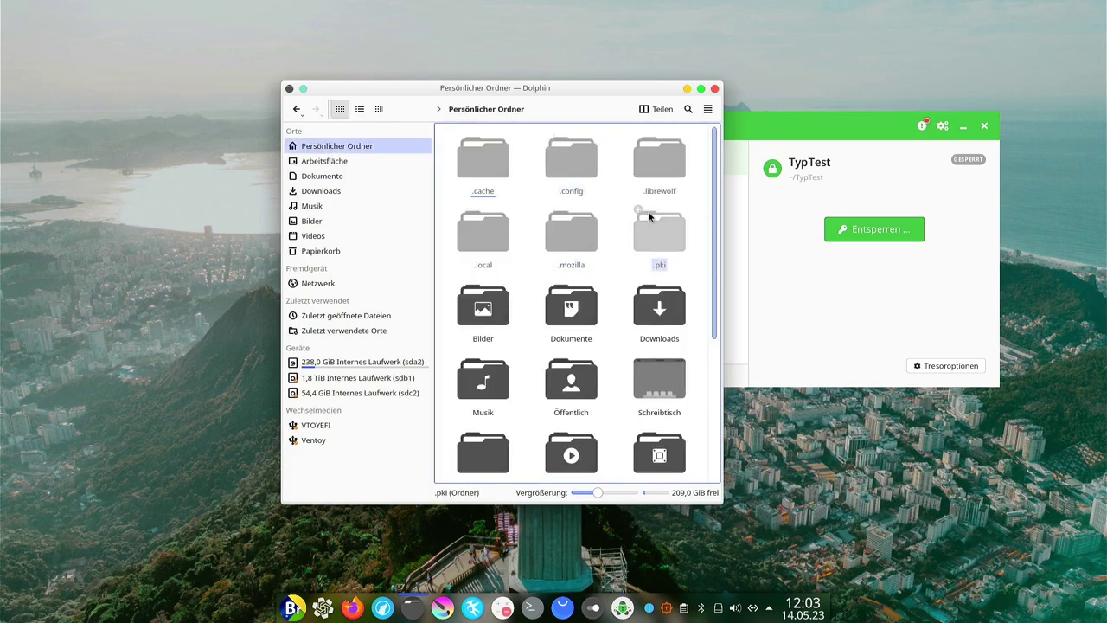
{"action": "key", "text": "alt+Left"}
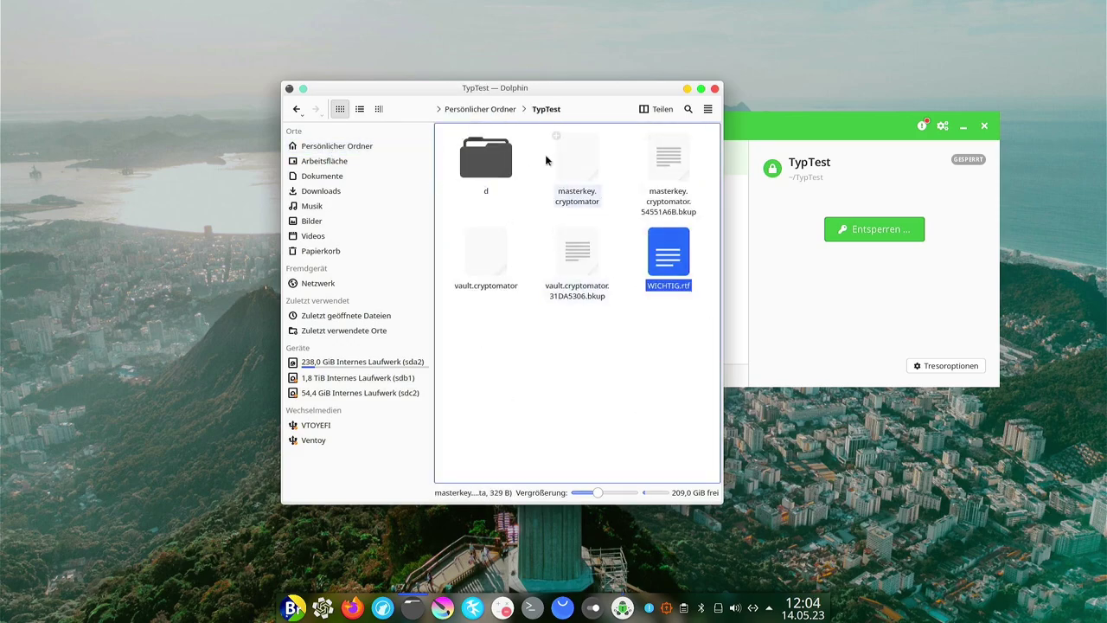
{"action": "left_click", "coordinate": [662, 262]}
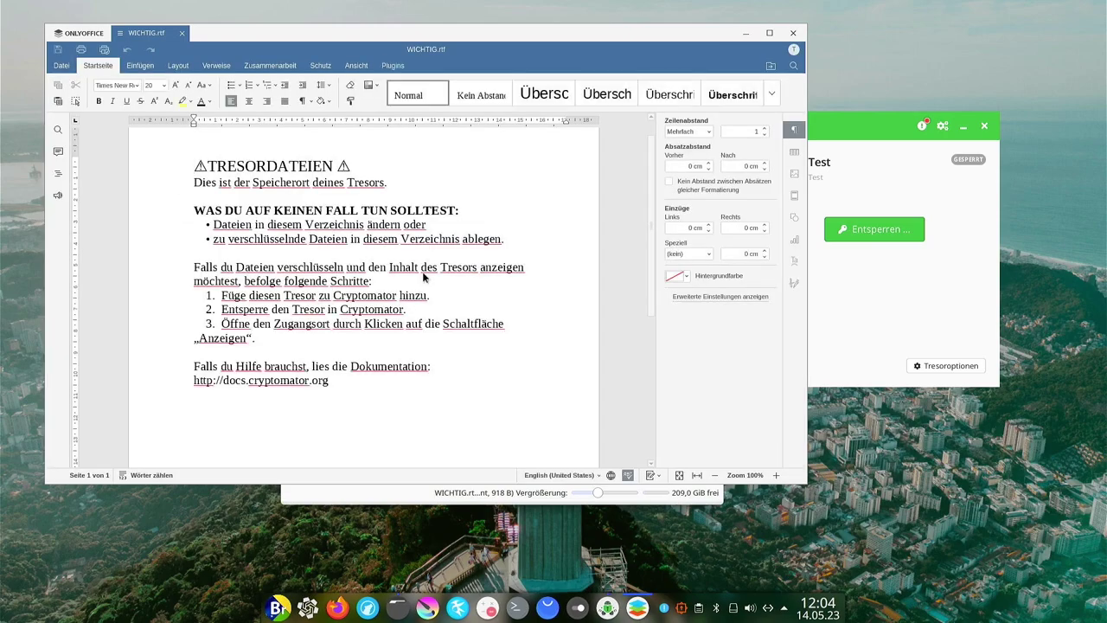
{"action": "scroll", "coordinate": [570, 279], "scroll_direction": "down", "scroll_amount": 2}
{"action": "left_click", "coordinate": [793, 32]}
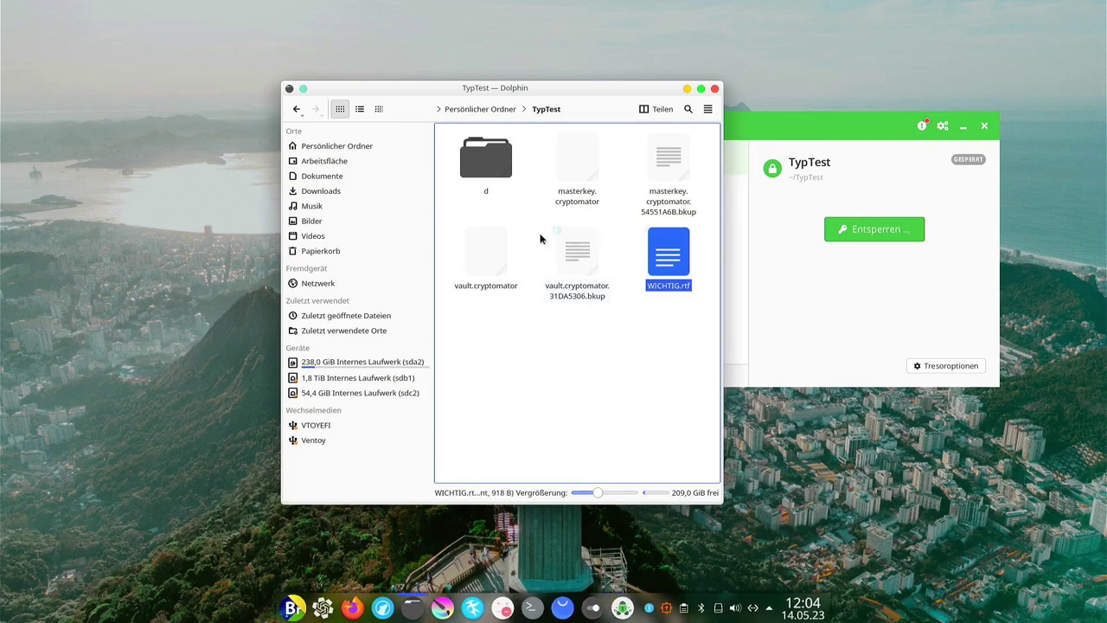
Browse the vault's d and OH subfolders down to the .c9r files, then return home.
{"action": "double_click", "coordinate": [492, 157]}
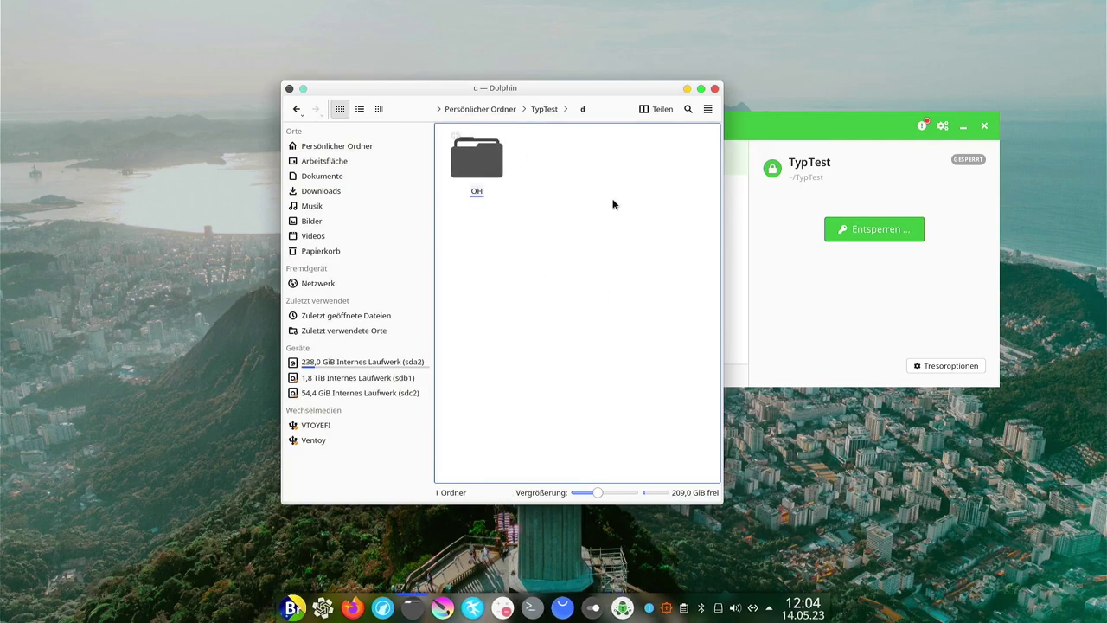
{"action": "double_click", "coordinate": [500, 162]}
{"action": "double_click", "coordinate": [502, 165]}
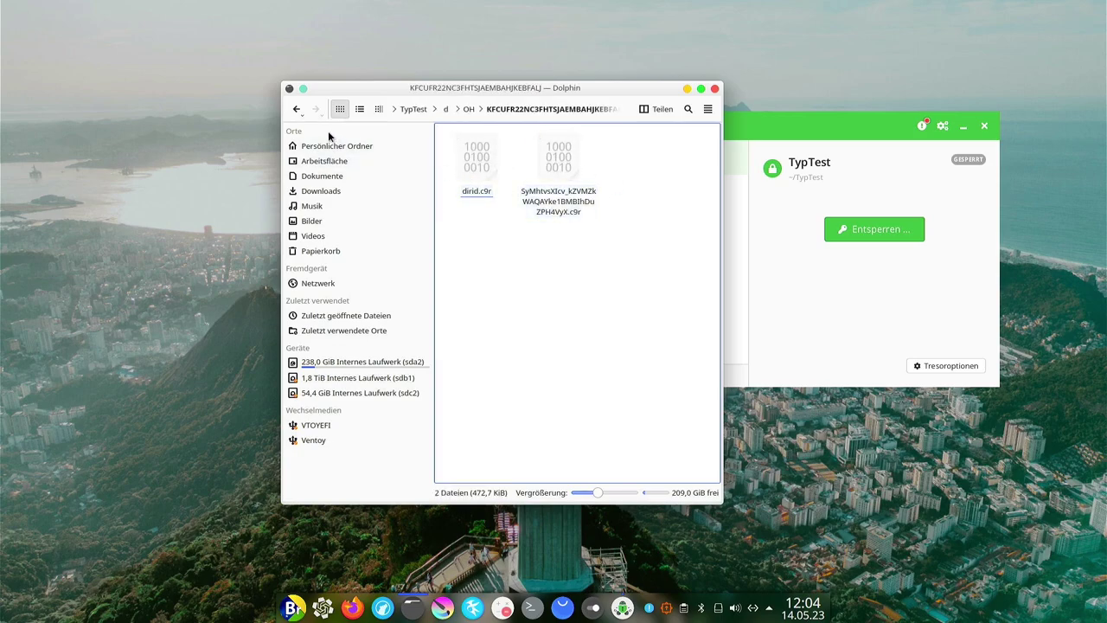
{"action": "left_click", "coordinate": [295, 110]}
{"action": "left_click", "coordinate": [295, 110]}
{"action": "left_click", "coordinate": [295, 110]}
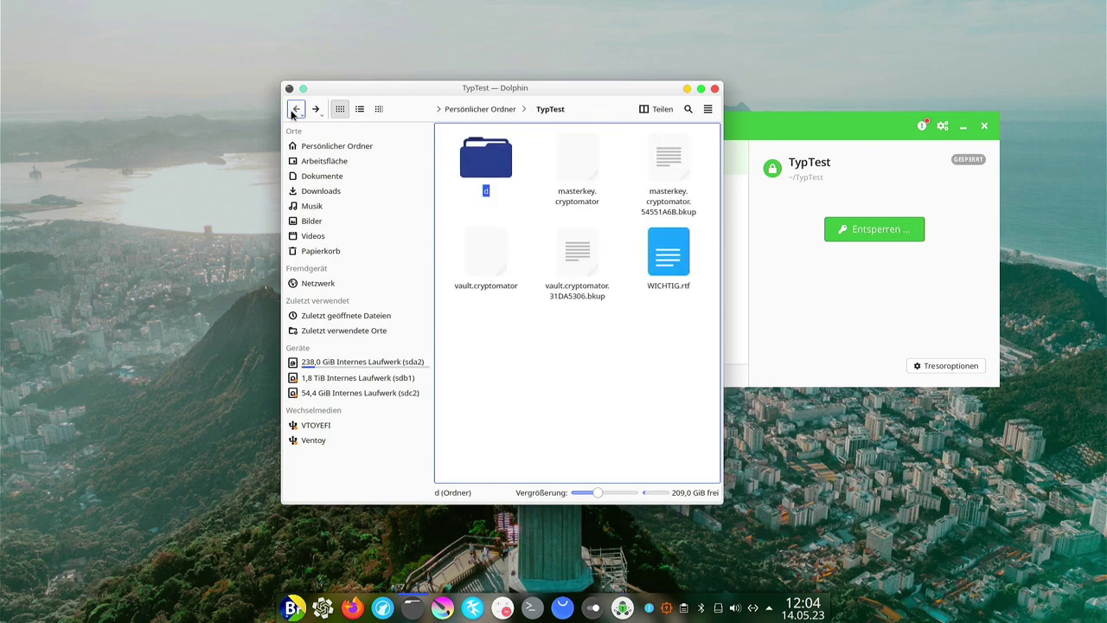
{"action": "left_click", "coordinate": [672, 403]}
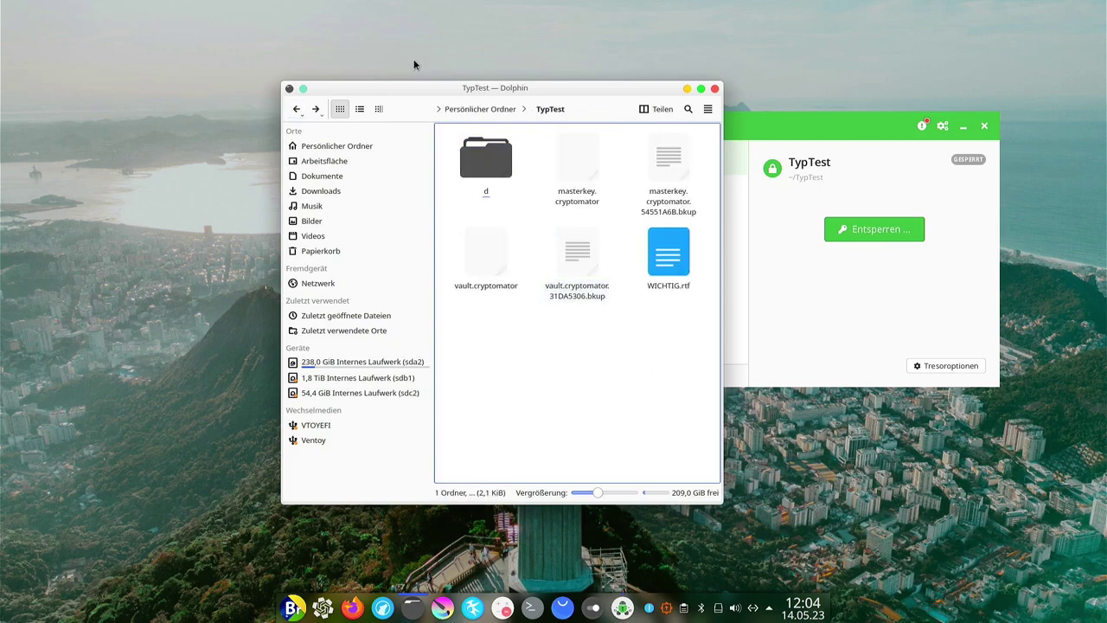
{"action": "left_click", "coordinate": [499, 108]}
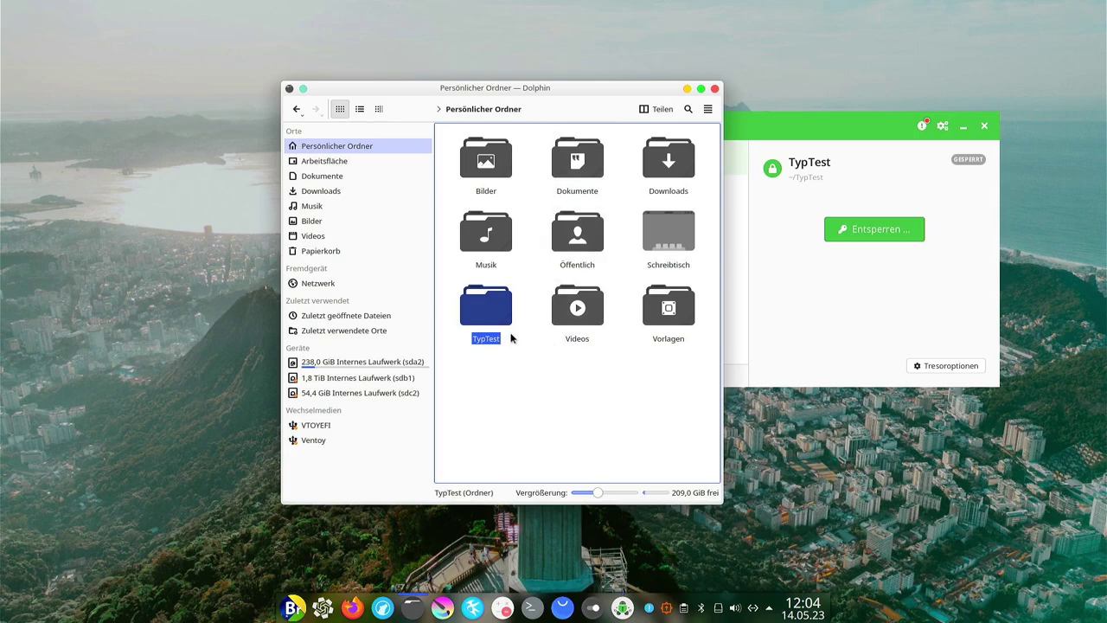
Unlock the TypTest vault in Cryptomator with its password and dismiss the success message.
{"action": "left_click", "coordinate": [587, 399]}
{"action": "left_click", "coordinate": [480, 294]}
{"action": "left_click", "coordinate": [578, 386]}
{"action": "left_click", "coordinate": [883, 268]}
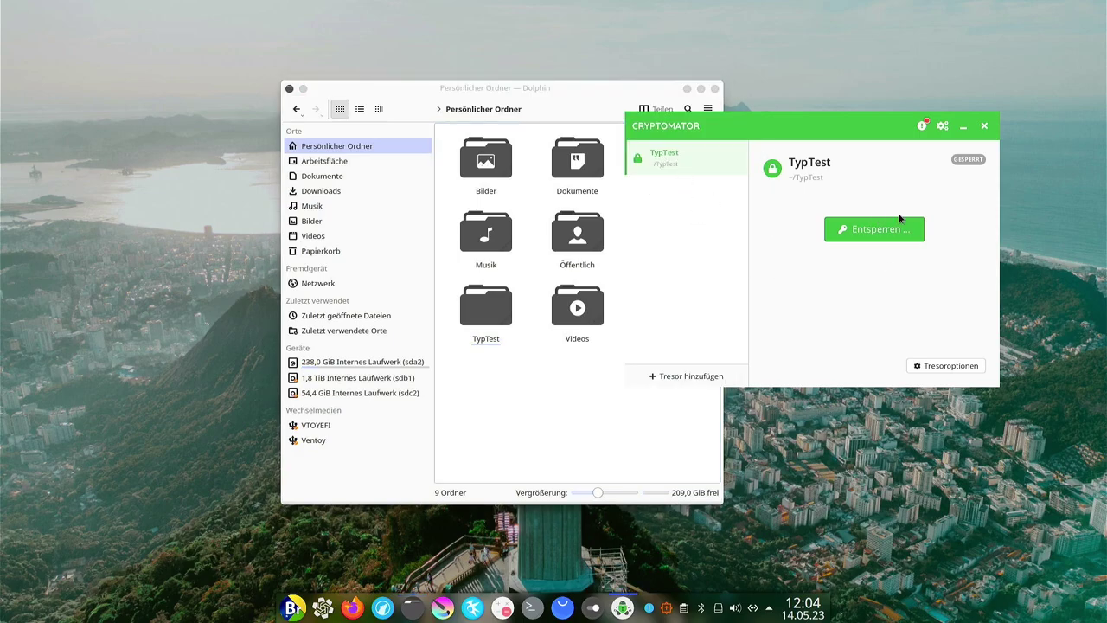
{"action": "left_click", "coordinate": [869, 230]}
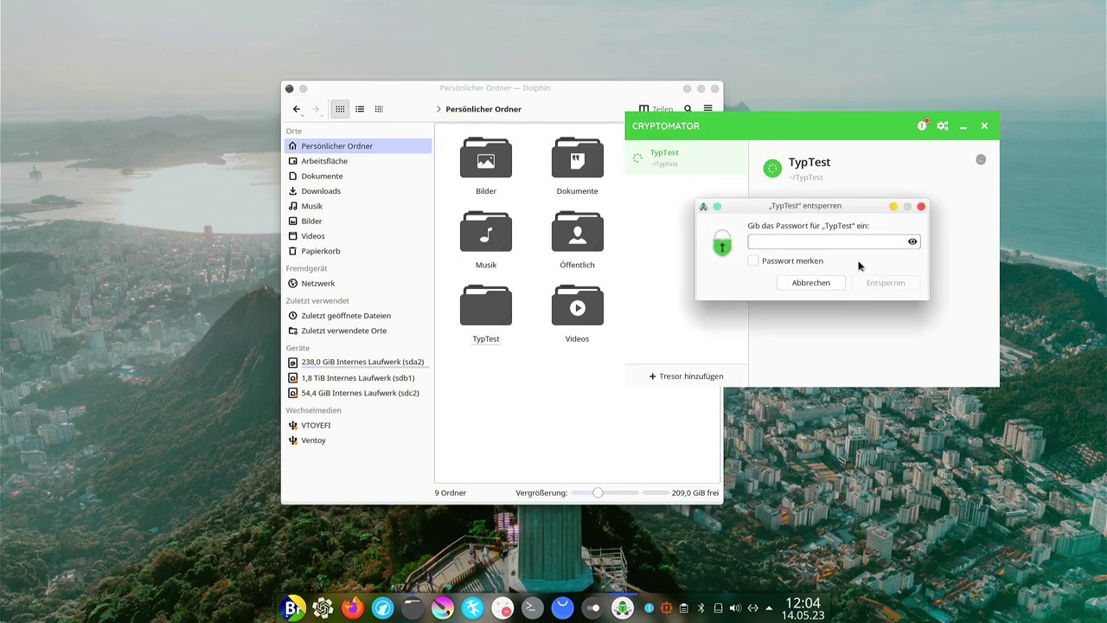
{"action": "type", "text": "••••••••"}
{"action": "key", "text": "Return"}
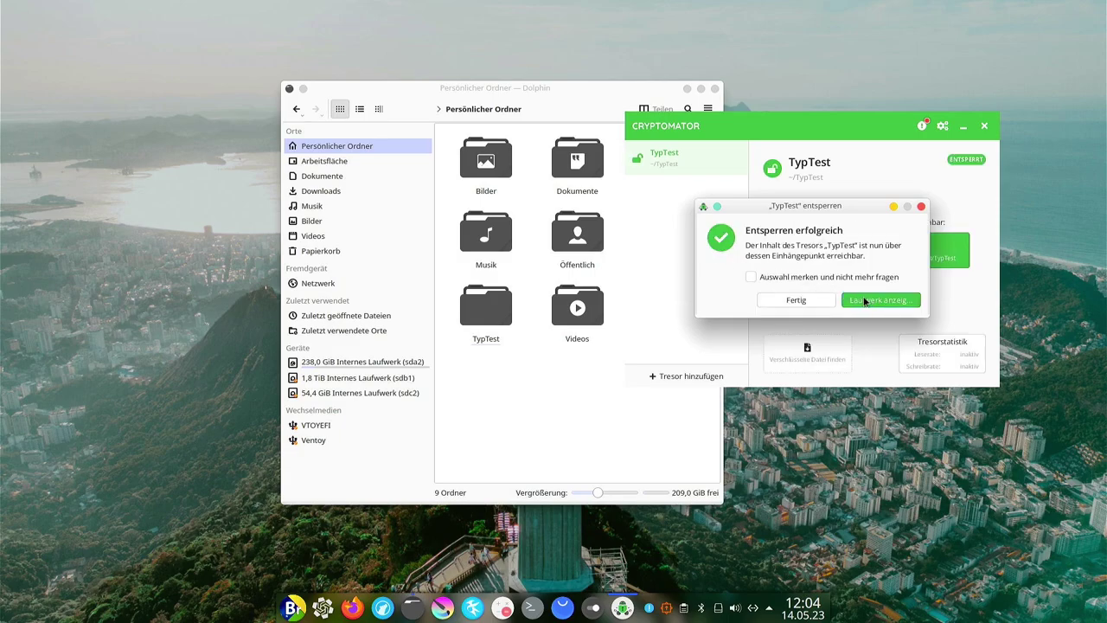
{"action": "left_click", "coordinate": [797, 300]}
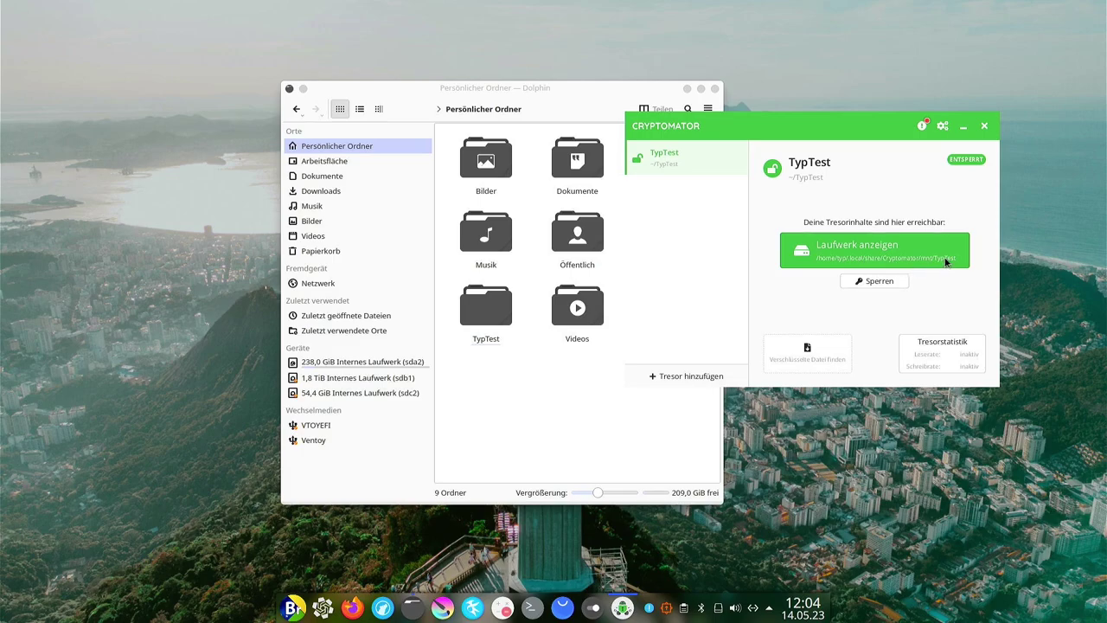
Lock the TypTest vault again and close Cryptomator.
{"action": "left_click", "coordinate": [852, 280]}
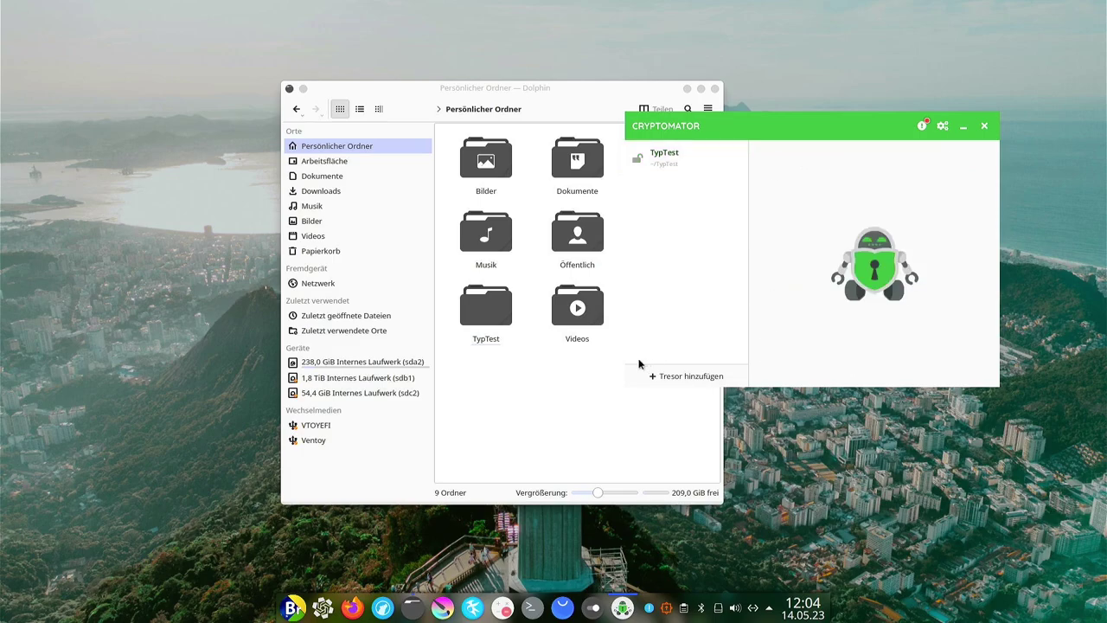
{"action": "double_click", "coordinate": [664, 163]}
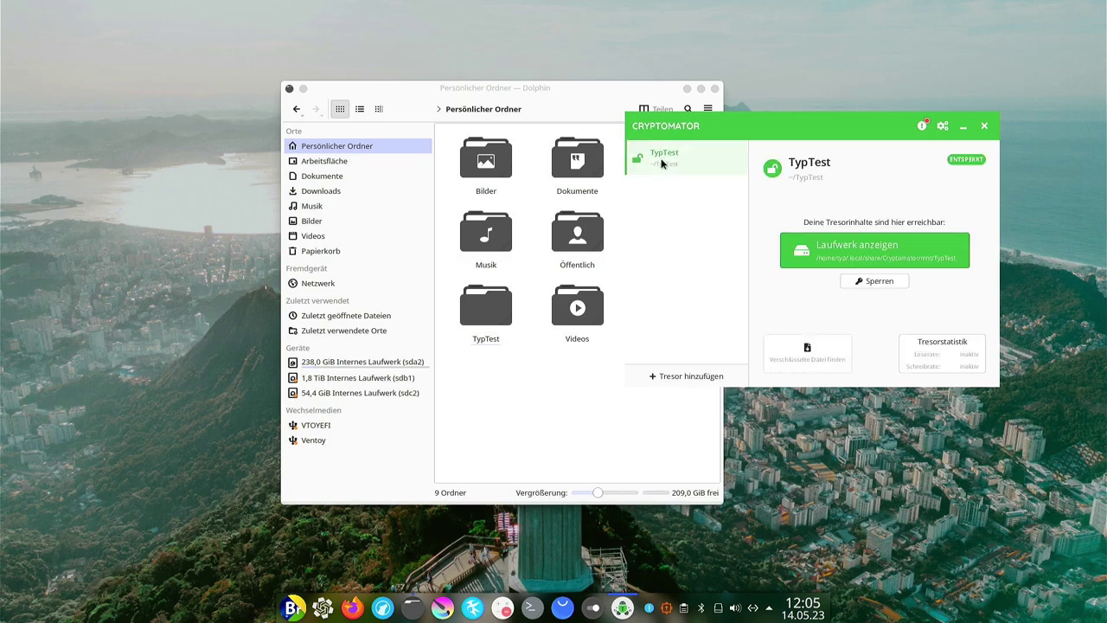
{"action": "left_click", "coordinate": [876, 281]}
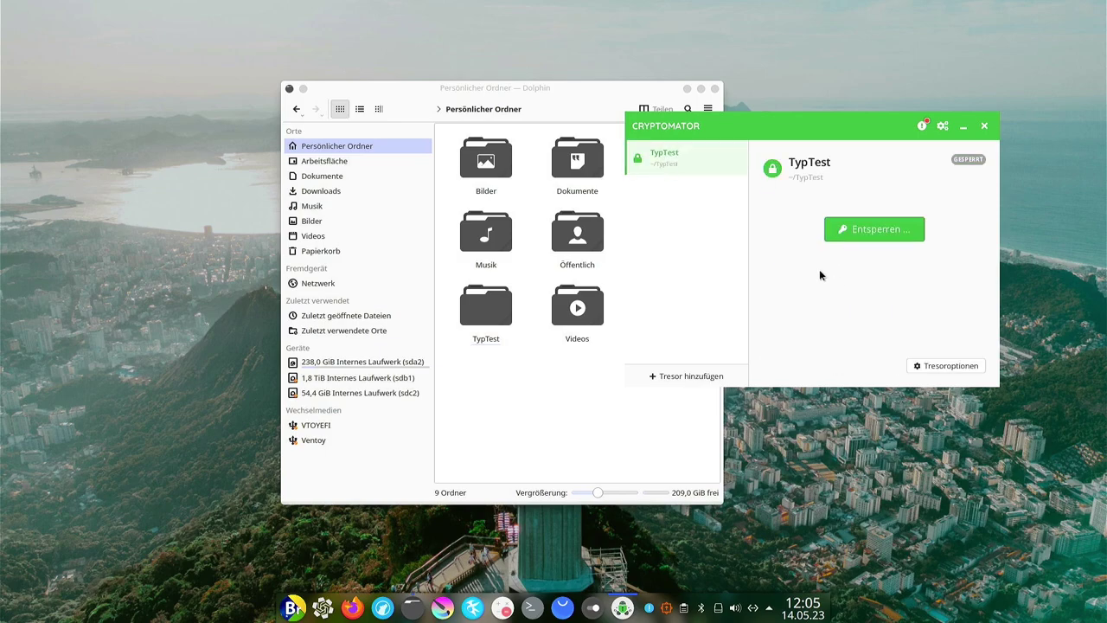
{"action": "left_click", "coordinate": [985, 128]}
Delete the TypTest folder from the home folder, close Dolphin, and open the launcher menu.
{"action": "left_click", "coordinate": [477, 350]}
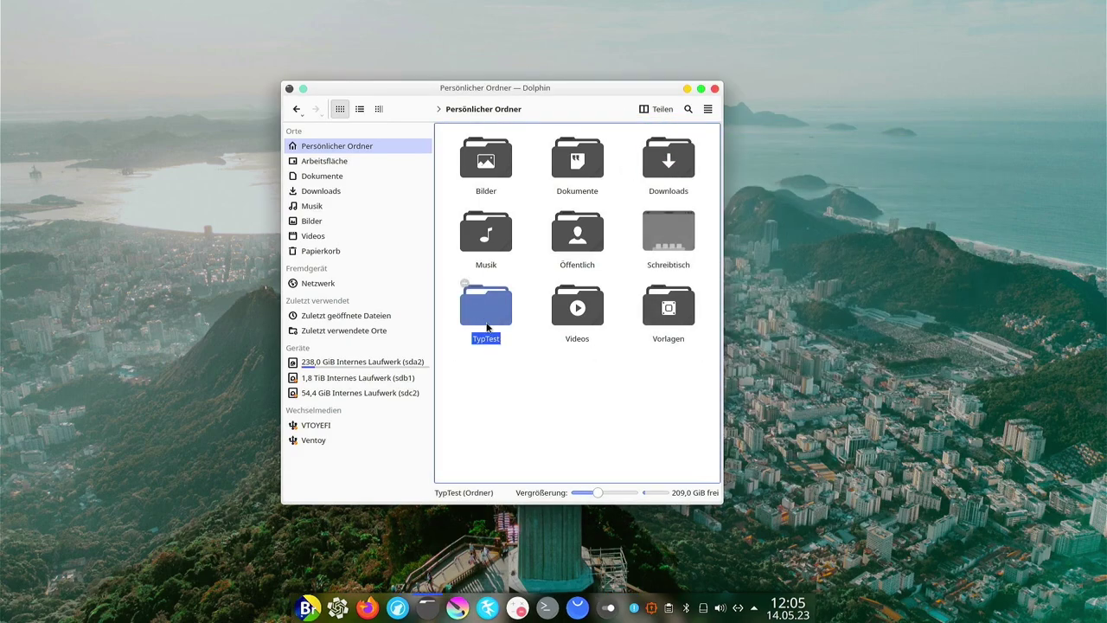
{"action": "key", "text": "Delete"}
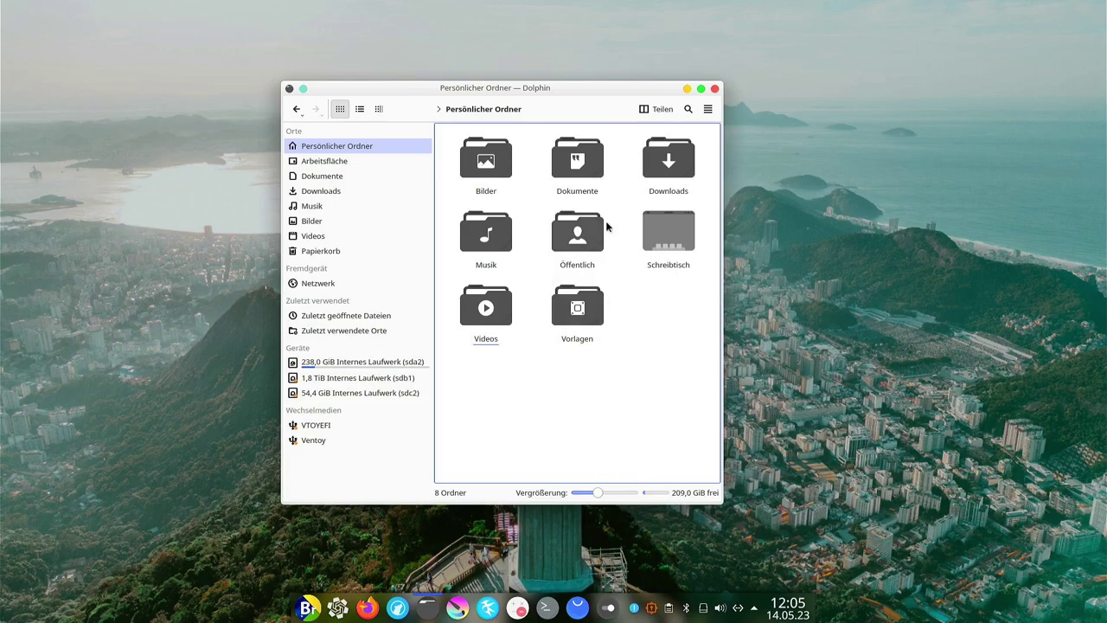
{"action": "left_click", "coordinate": [715, 88]}
{"action": "left_click", "coordinate": [307, 608]}
Open Notepadqq on an empty document, move its window up, enlarge it, then close it.
{"action": "mouse_move", "coordinate": [390, 420]}
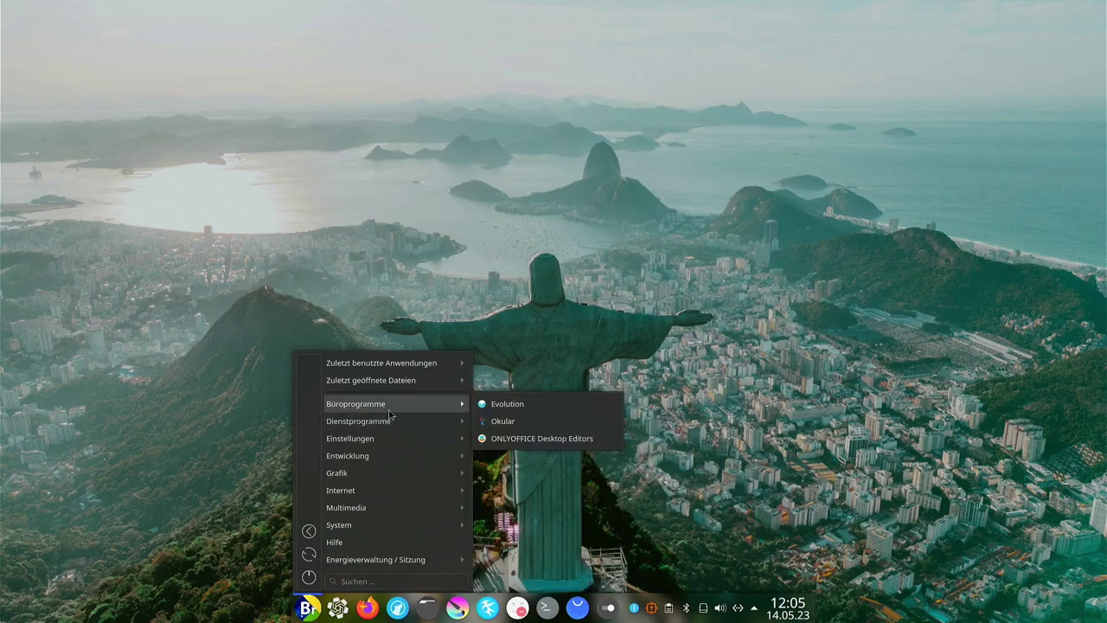
{"action": "left_click", "coordinate": [507, 525]}
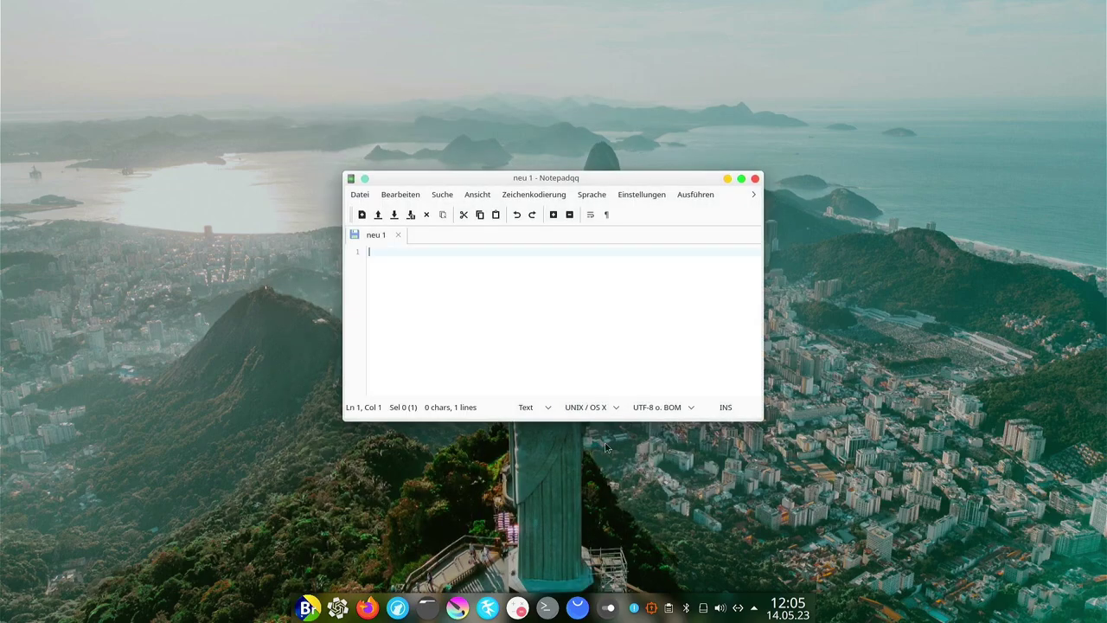
{"action": "left_click_drag", "start_coordinate": [598, 180], "coordinate": [502, 110]}
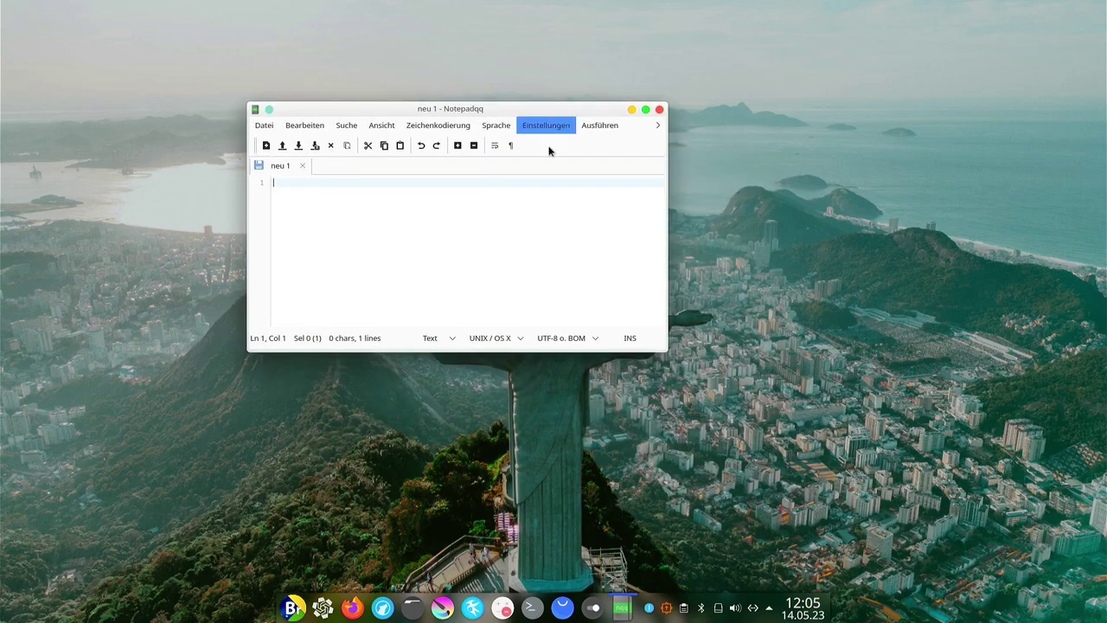
{"action": "left_click_drag", "start_coordinate": [668, 350], "coordinate": [960, 495]}
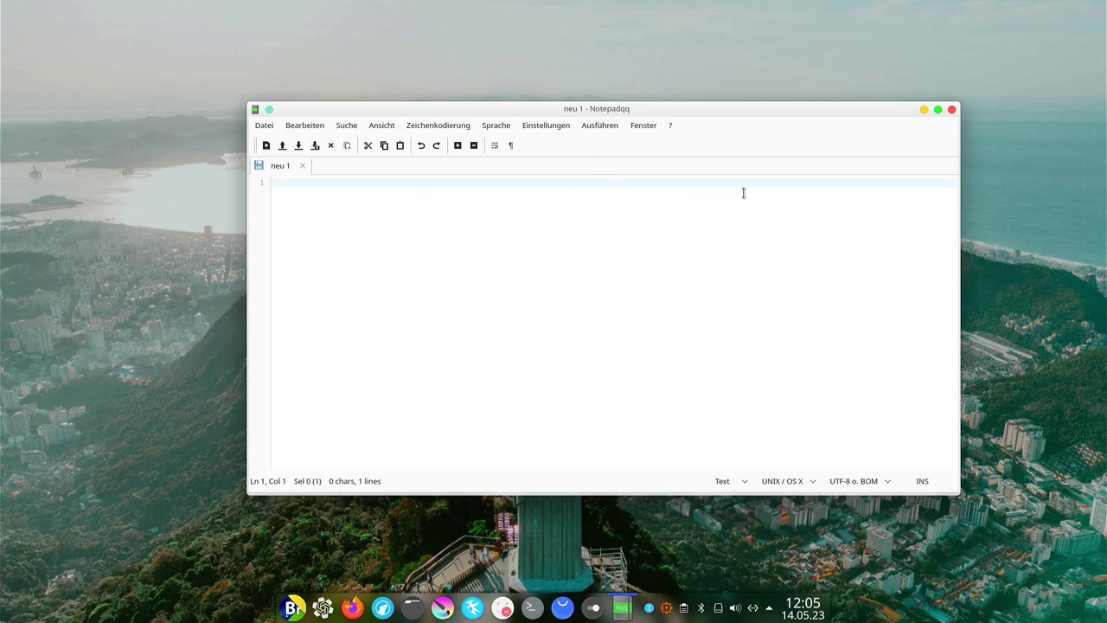
{"action": "left_click", "coordinate": [952, 110]}
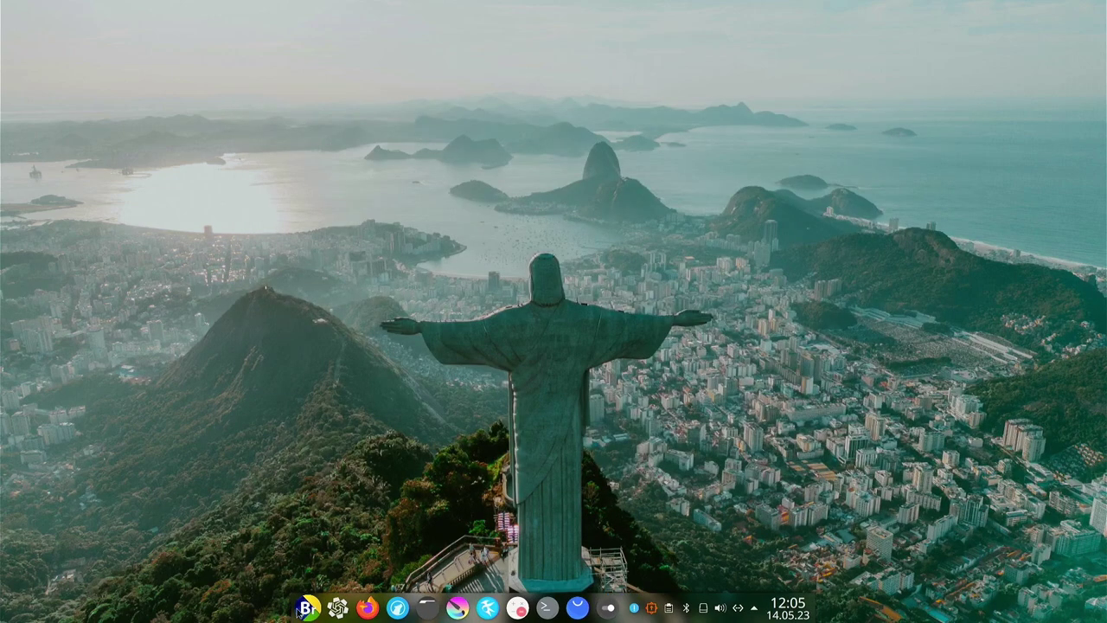
Start Windscribe, raise its window, and open its Login link's signup page in Firefox.
{"action": "left_click", "coordinate": [296, 608]}
{"action": "left_click", "coordinate": [398, 427]}
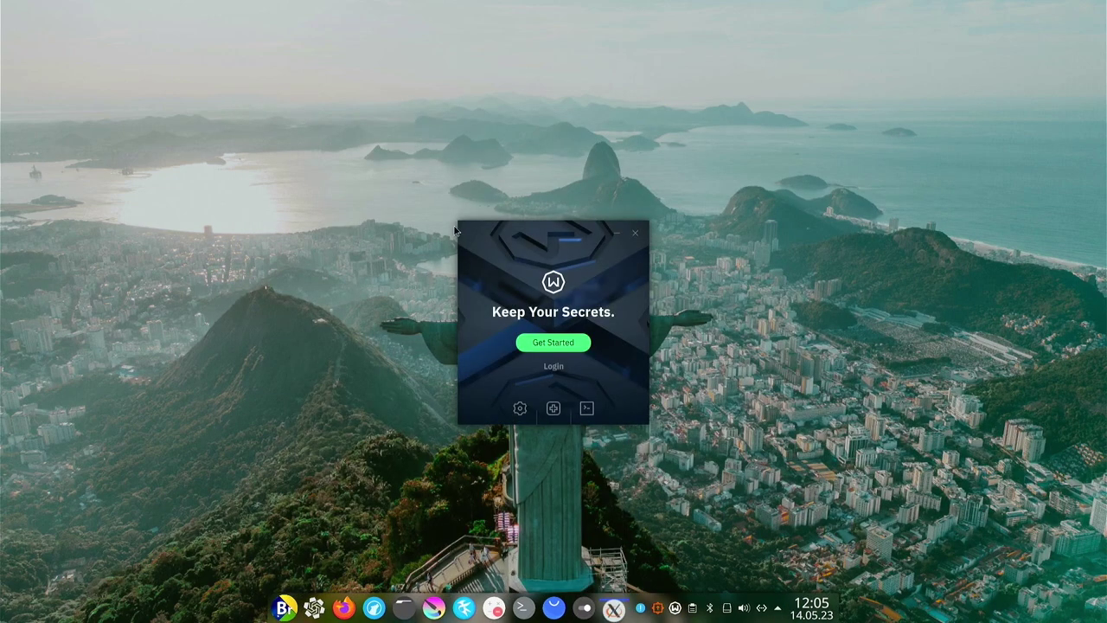
{"action": "left_click_drag", "start_coordinate": [531, 229], "coordinate": [506, 119]}
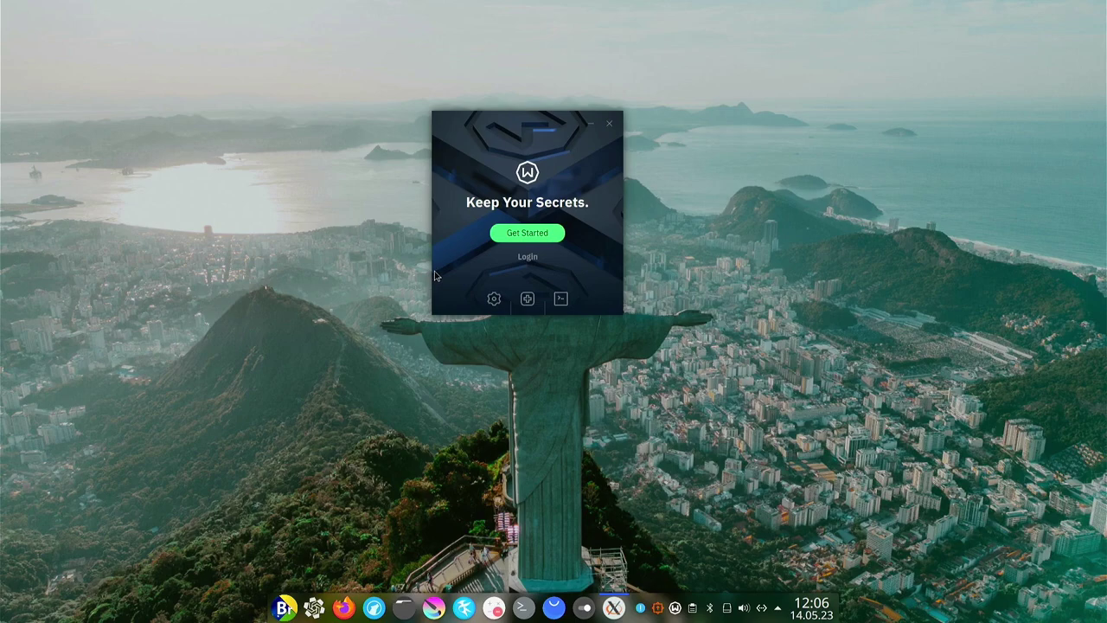
{"action": "left_click", "coordinate": [515, 256]}
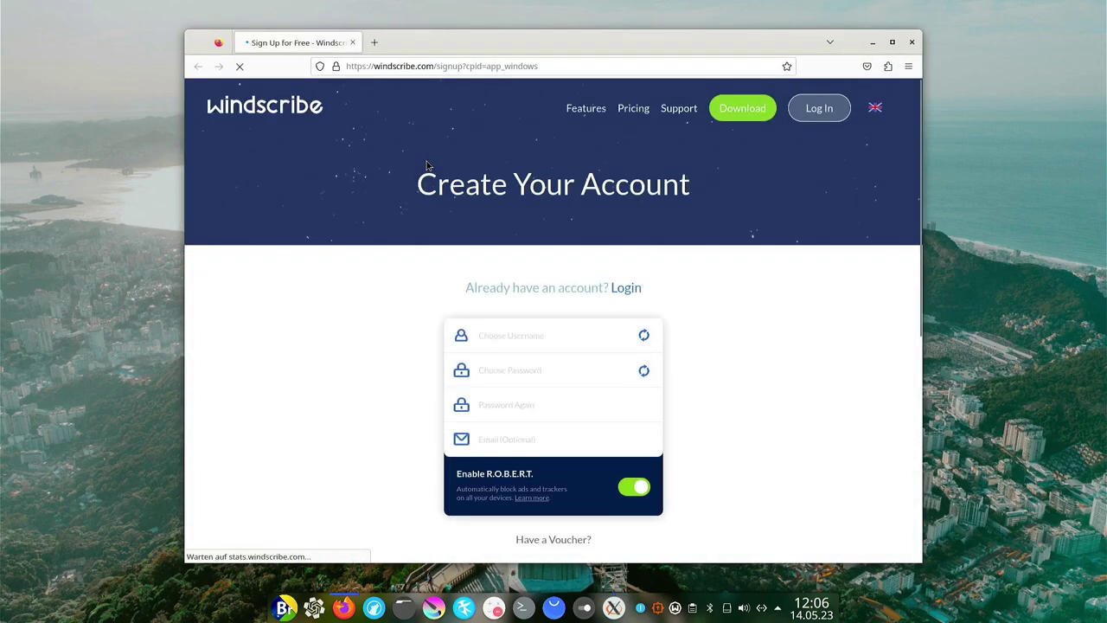
Generate a random username on the Windscribe signup form and dismiss Firefox's suggested password.
{"action": "left_click", "coordinate": [555, 335]}
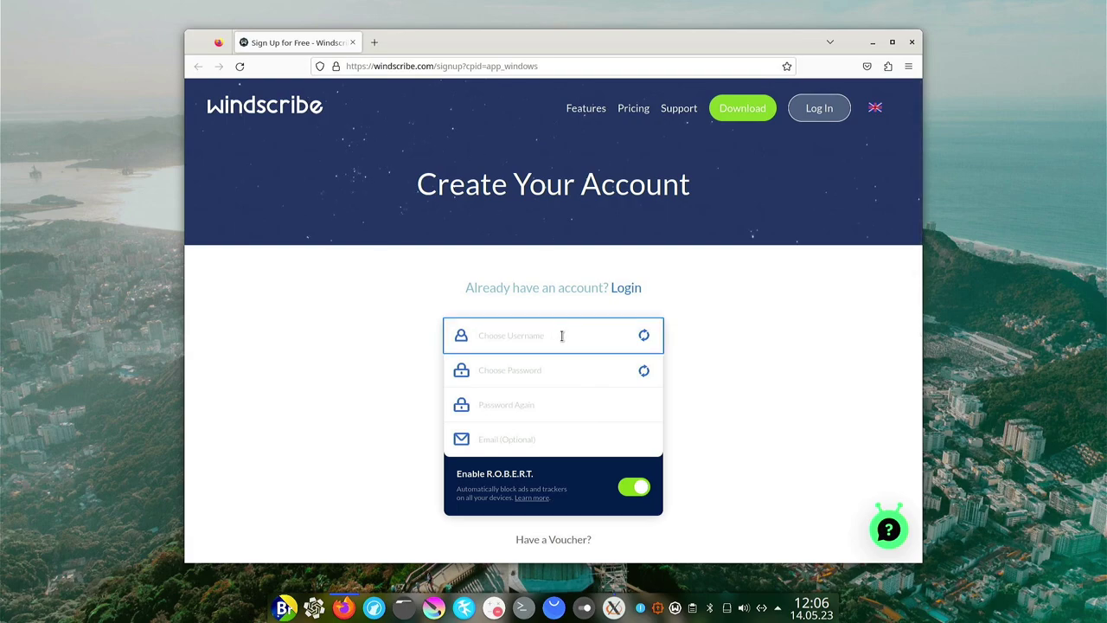
{"action": "left_click", "coordinate": [644, 336]}
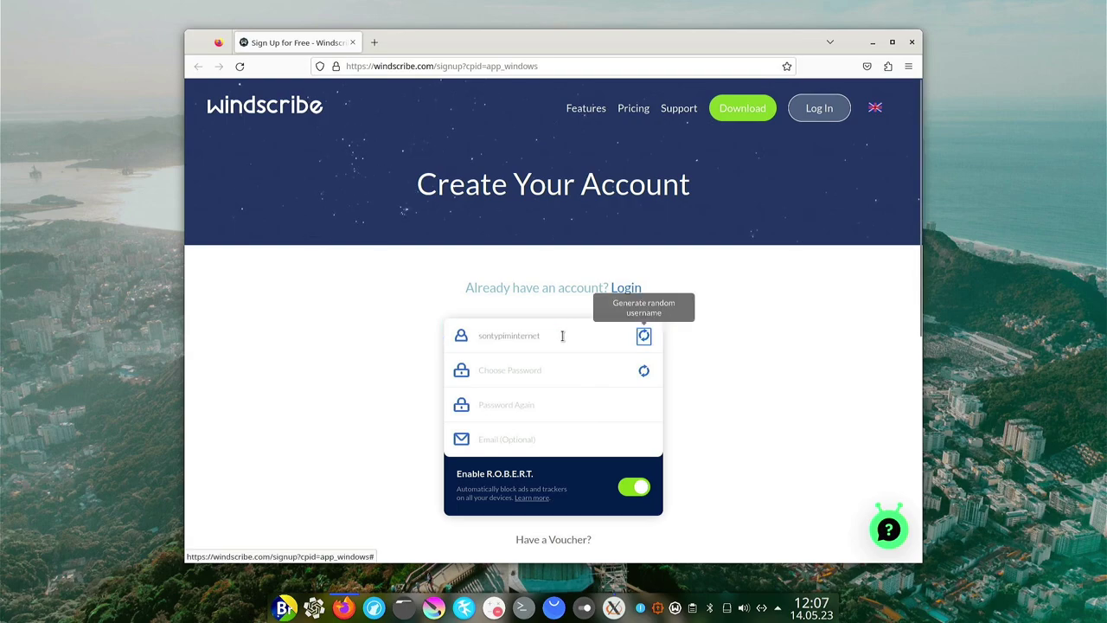
{"action": "left_click", "coordinate": [523, 370]}
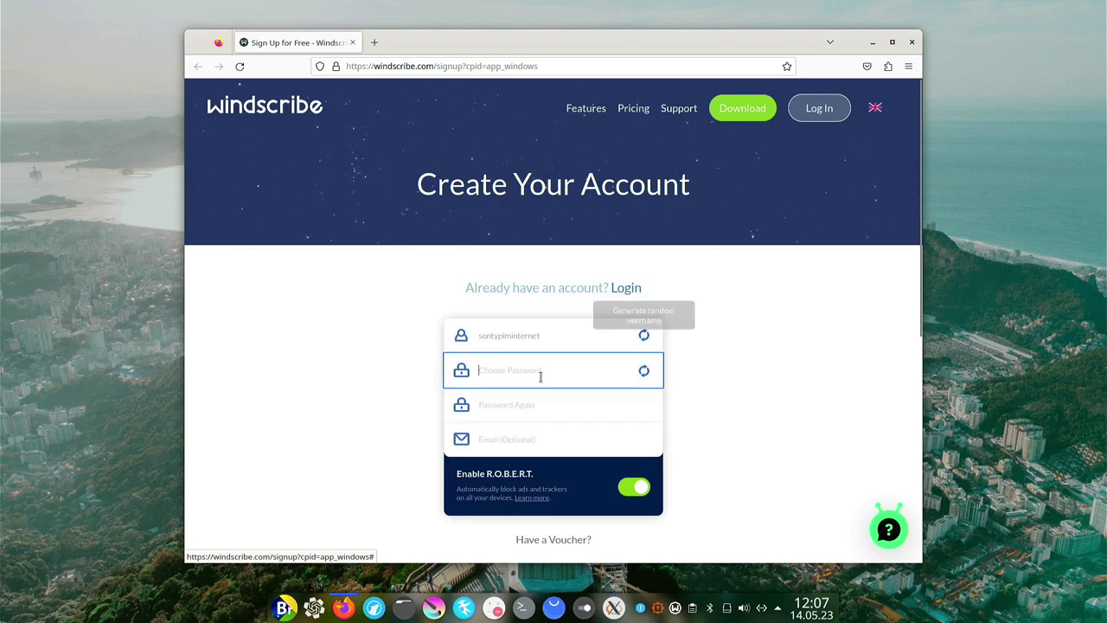
{"action": "left_click", "coordinate": [586, 370]}
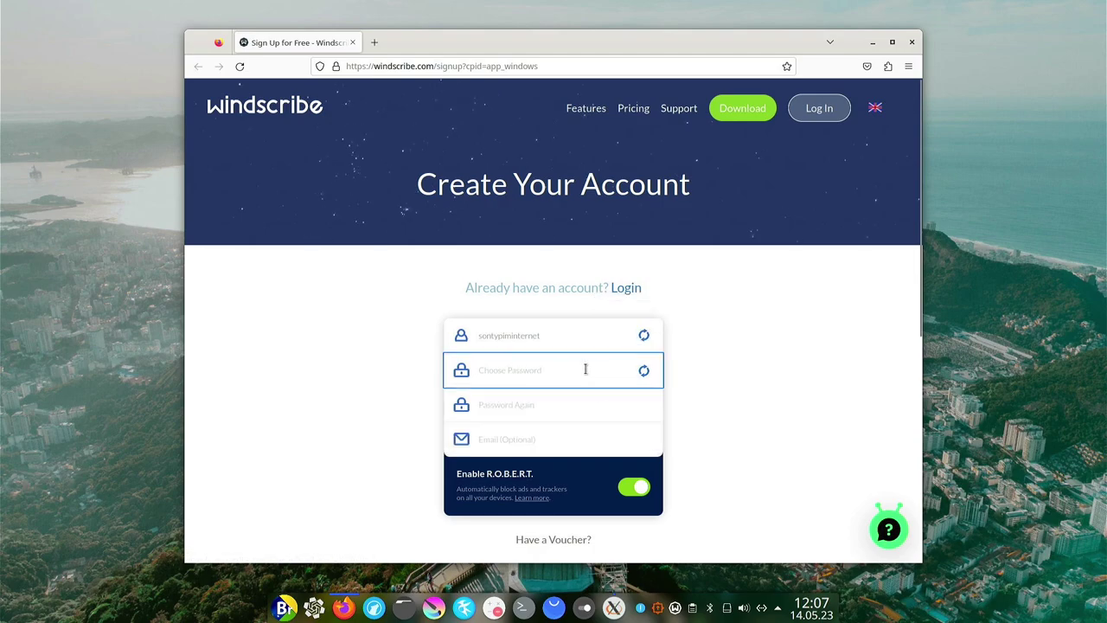
Type the account password in both password fields and submit the form without an email.
{"action": "type", "text": "•••••••••••"}
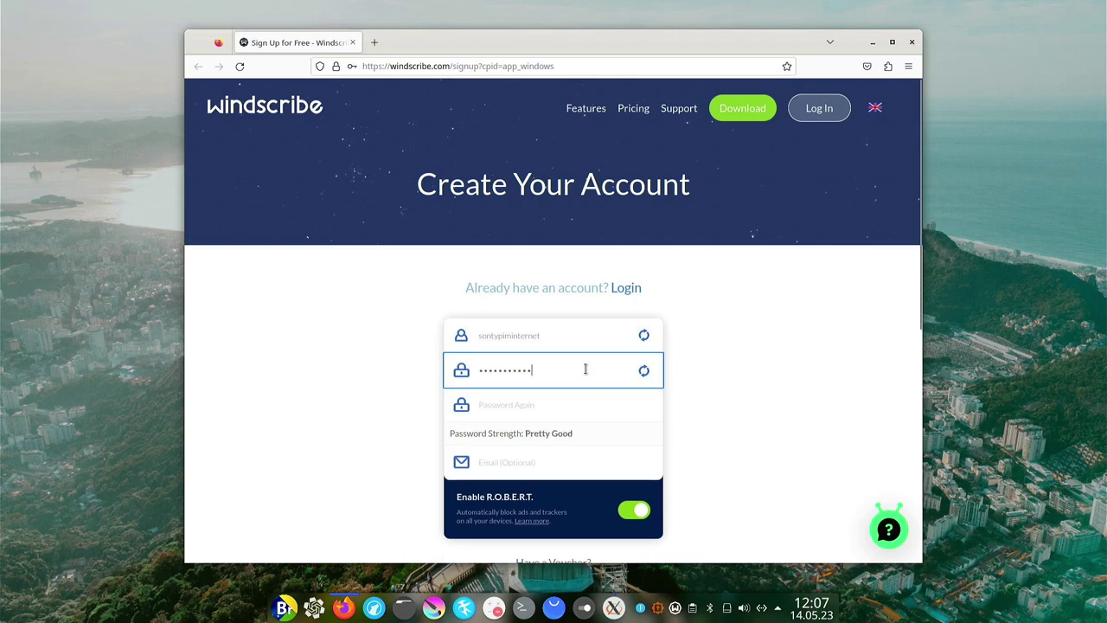
{"action": "type", "text": "••"}
{"action": "key", "text": "Tab"}
{"action": "key", "text": "Tab"}
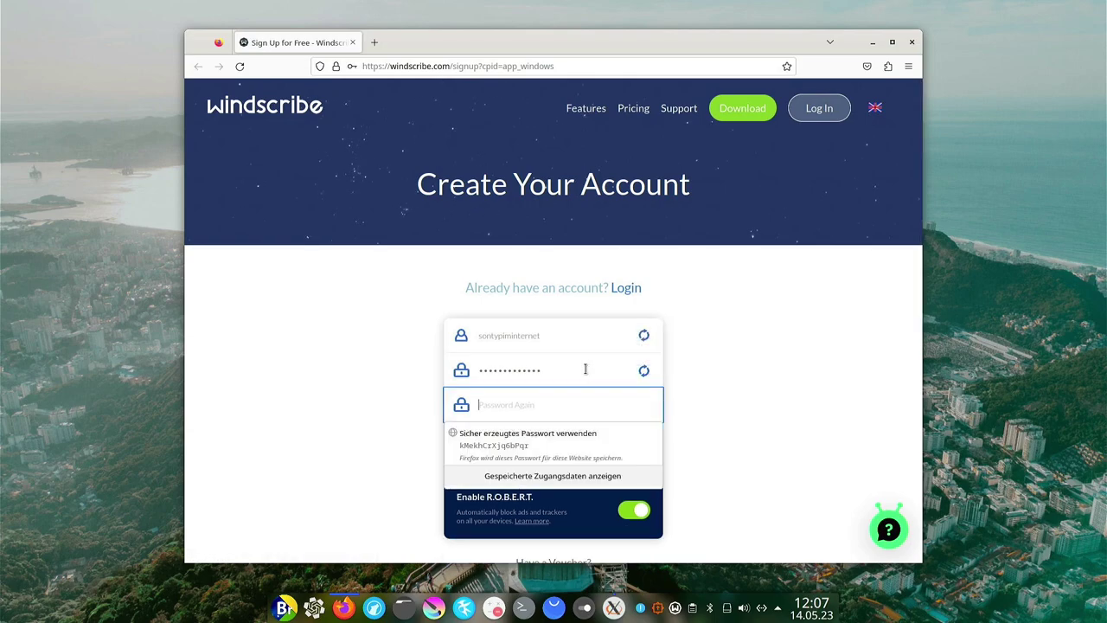
{"action": "type", "text": "••"}
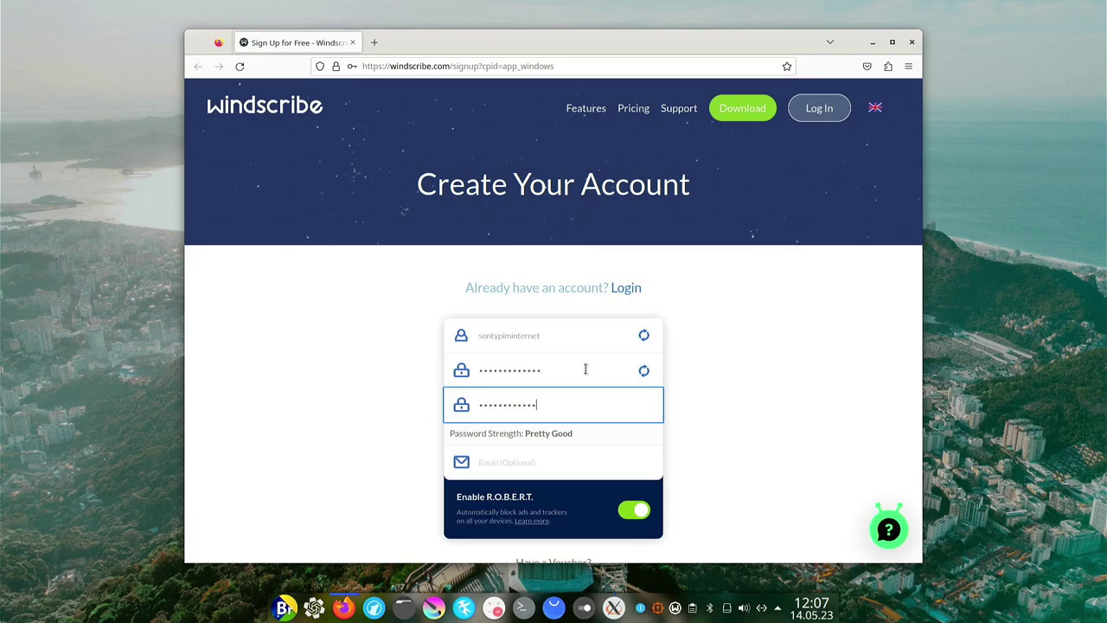
{"action": "key", "text": "Tab"}
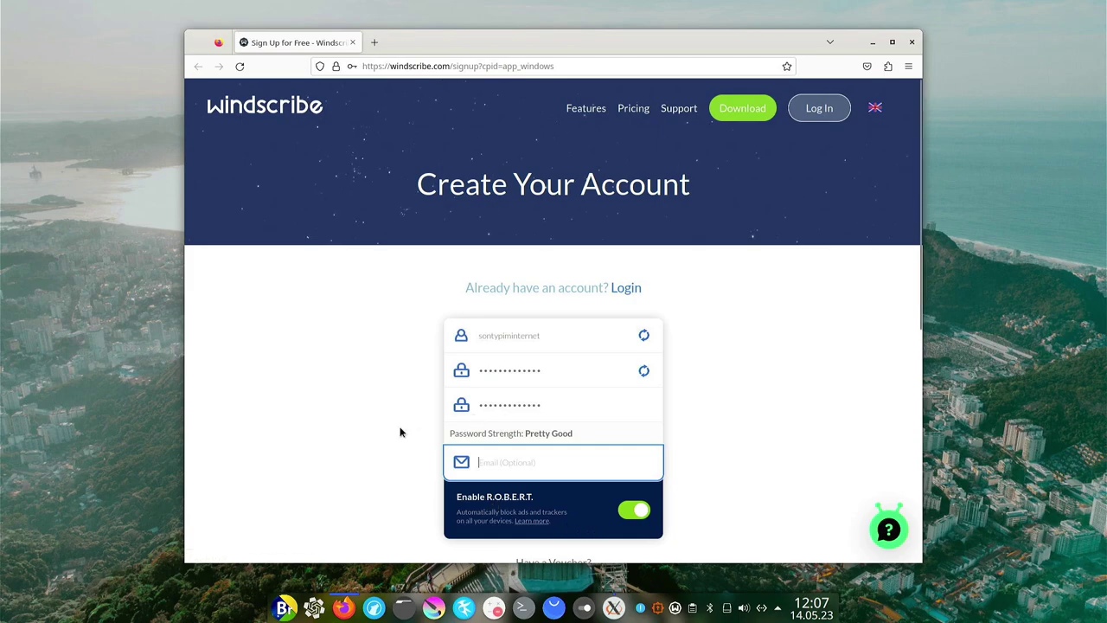
{"action": "scroll", "coordinate": [400, 433], "scroll_direction": "down", "scroll_amount": 3}
{"action": "scroll", "coordinate": [411, 441], "scroll_direction": "up", "scroll_amount": 2}
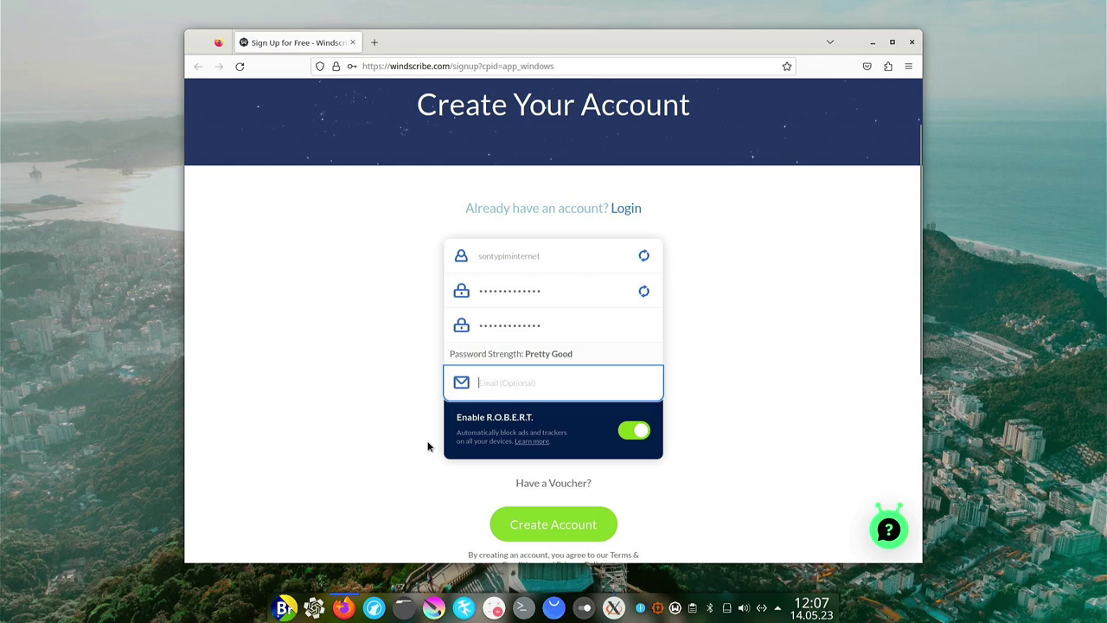
{"action": "left_click", "coordinate": [562, 526]}
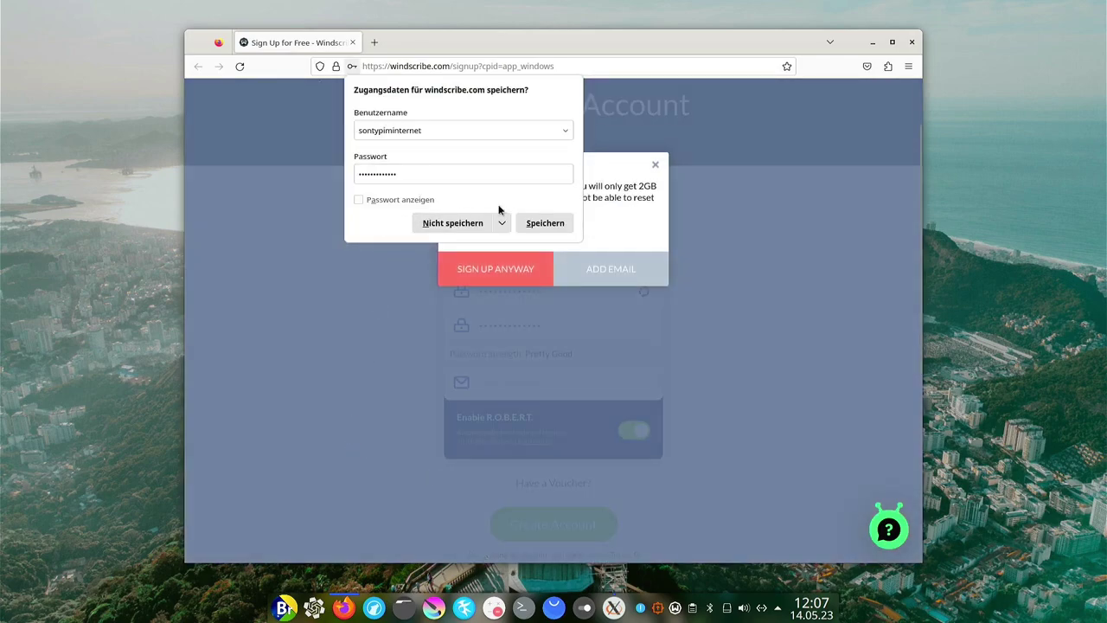
Decline saving the login, sign up without an email, then view the R.O.B.E.R.T. and Port Forwarding sections.
{"action": "left_click", "coordinate": [484, 223]}
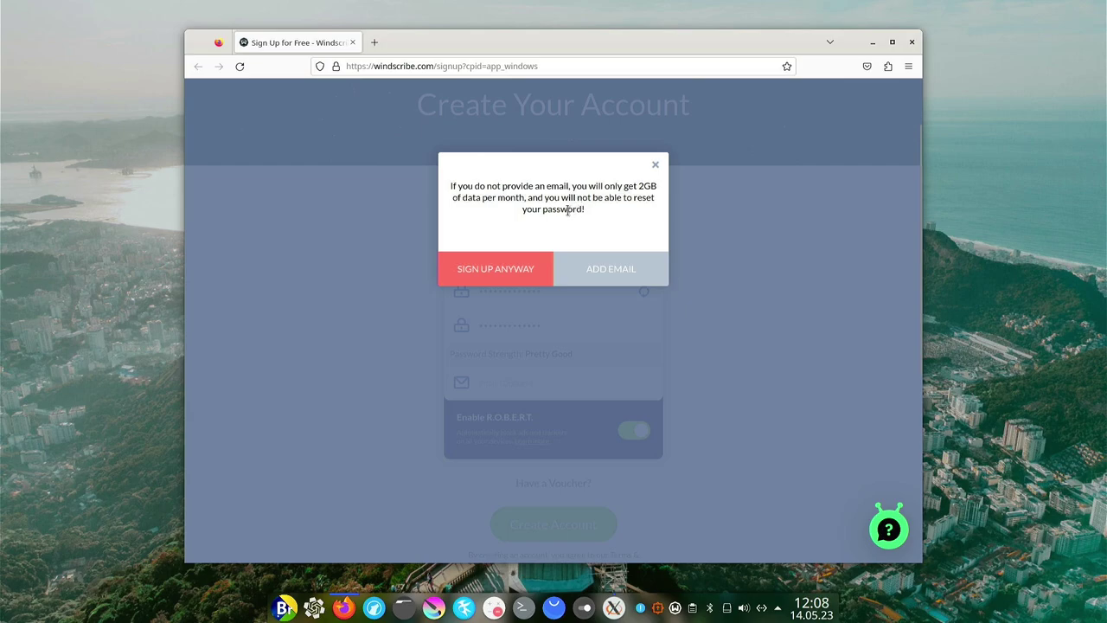
{"action": "left_click", "coordinate": [501, 268]}
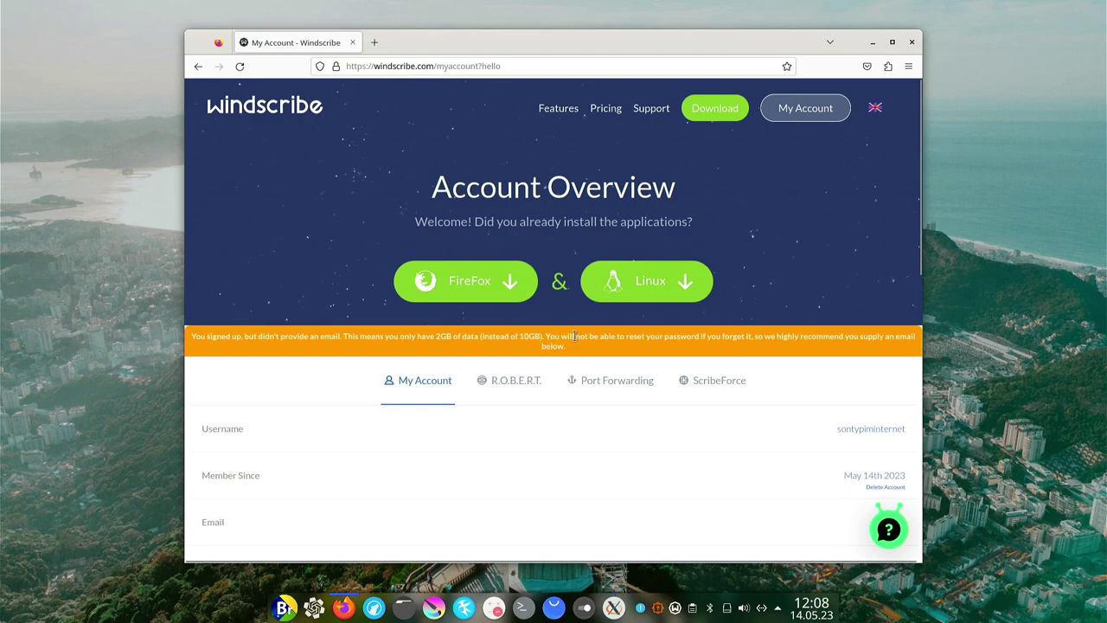
{"action": "left_click", "coordinate": [524, 381]}
{"action": "scroll", "coordinate": [398, 380], "scroll_direction": "down", "scroll_amount": 1}
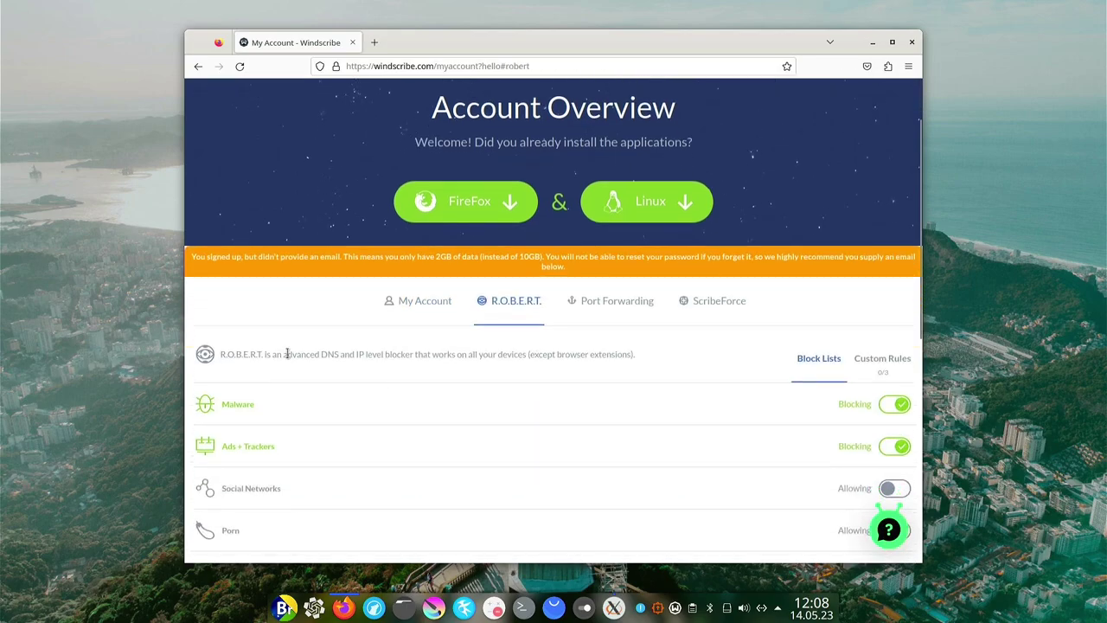
{"action": "scroll", "coordinate": [649, 354], "scroll_direction": "down", "scroll_amount": 2}
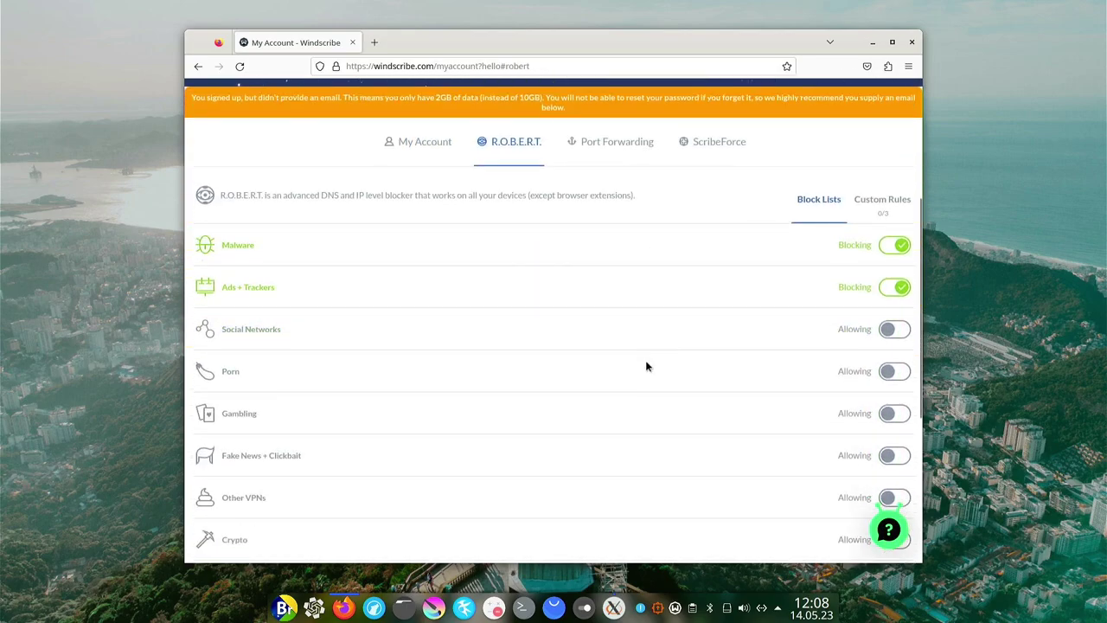
{"action": "scroll", "coordinate": [646, 361], "scroll_direction": "up", "scroll_amount": 3}
{"action": "left_click", "coordinate": [597, 388]}
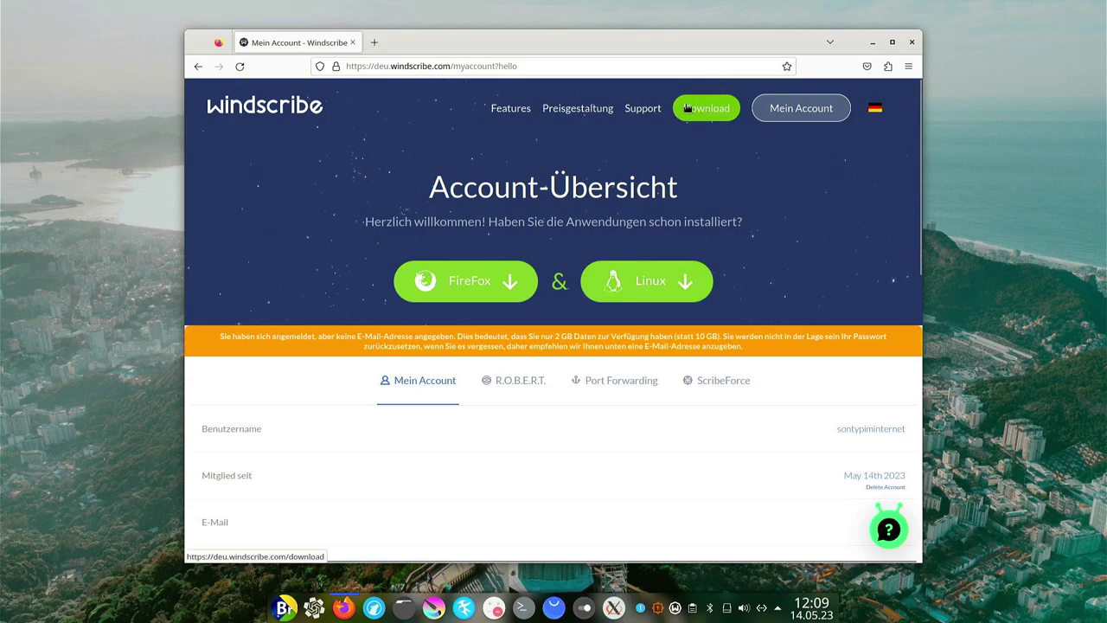
Scroll through the Upgrade auf Pro server location comparison down to the footer, then minimize Firefox.
{"action": "left_click", "coordinate": [566, 114]}
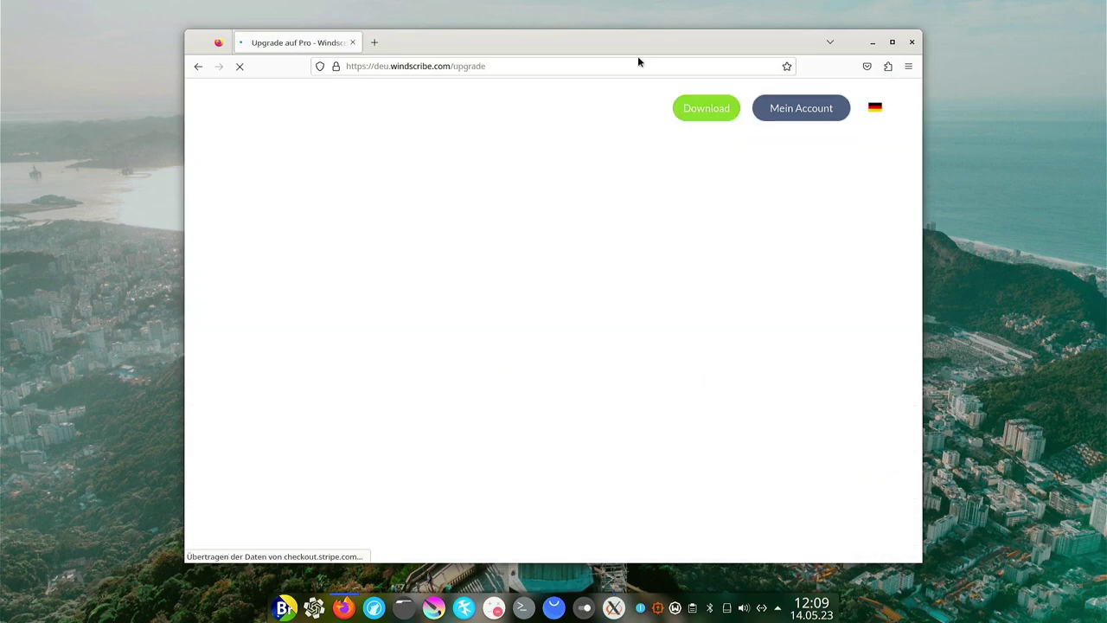
{"action": "scroll", "coordinate": [583, 269], "scroll_direction": "up", "scroll_amount": 1}
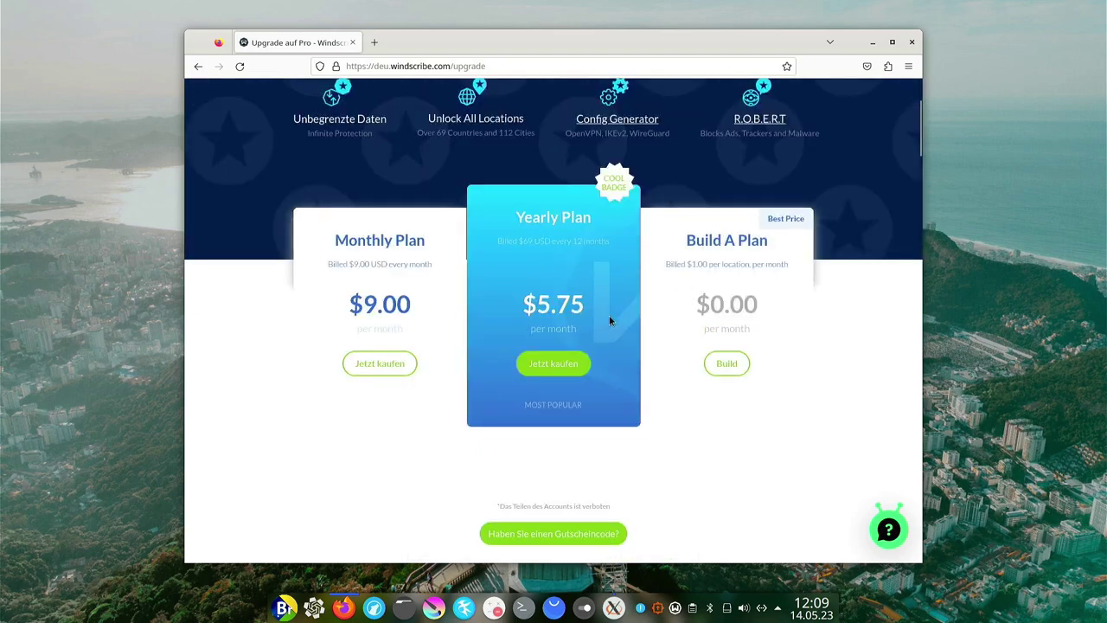
{"action": "scroll", "coordinate": [611, 317], "scroll_direction": "down", "scroll_amount": 3}
{"action": "scroll", "coordinate": [736, 354], "scroll_direction": "down", "scroll_amount": 4}
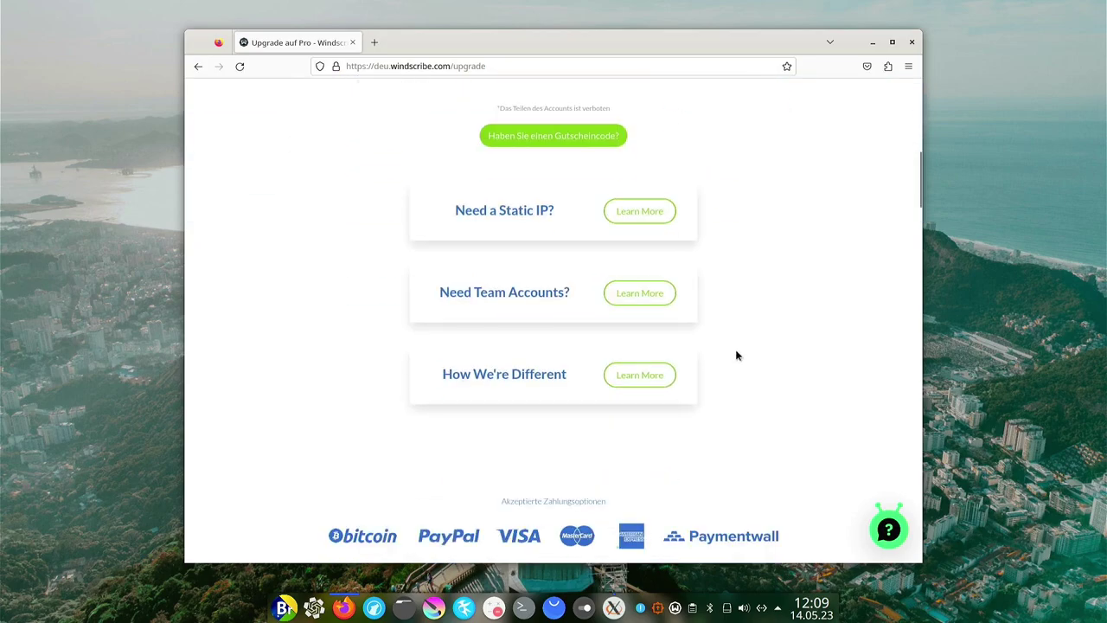
{"action": "scroll", "coordinate": [731, 361], "scroll_direction": "up", "scroll_amount": 6}
{"action": "scroll", "coordinate": [655, 265], "scroll_direction": "up", "scroll_amount": 2}
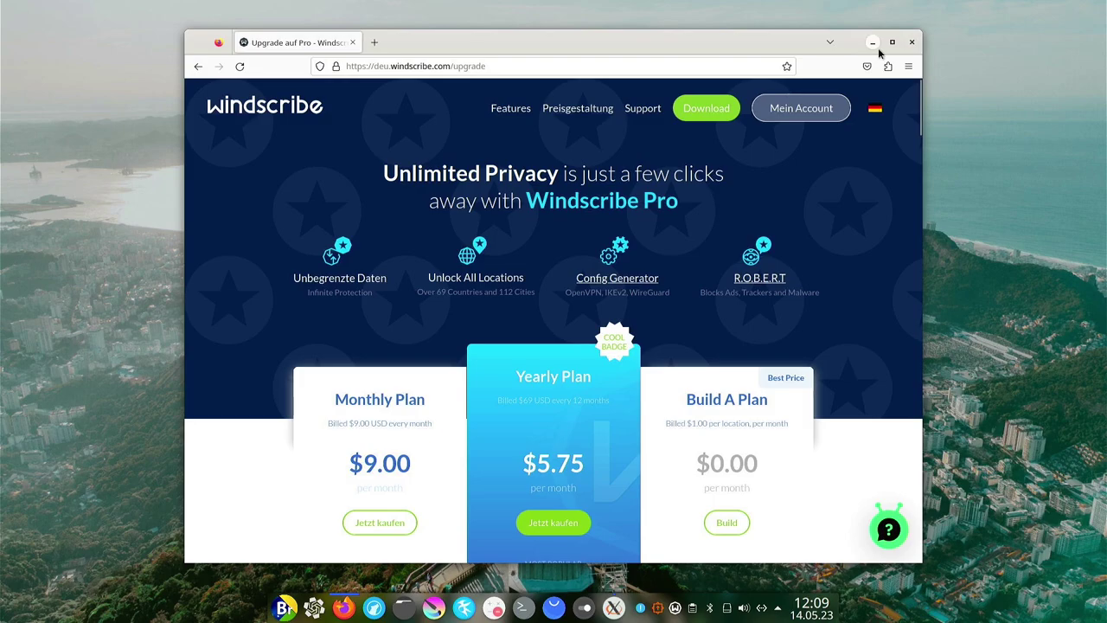
{"action": "scroll", "coordinate": [533, 368], "scroll_direction": "down", "scroll_amount": 10}
{"action": "scroll", "coordinate": [533, 372], "scroll_direction": "up", "scroll_amount": 5}
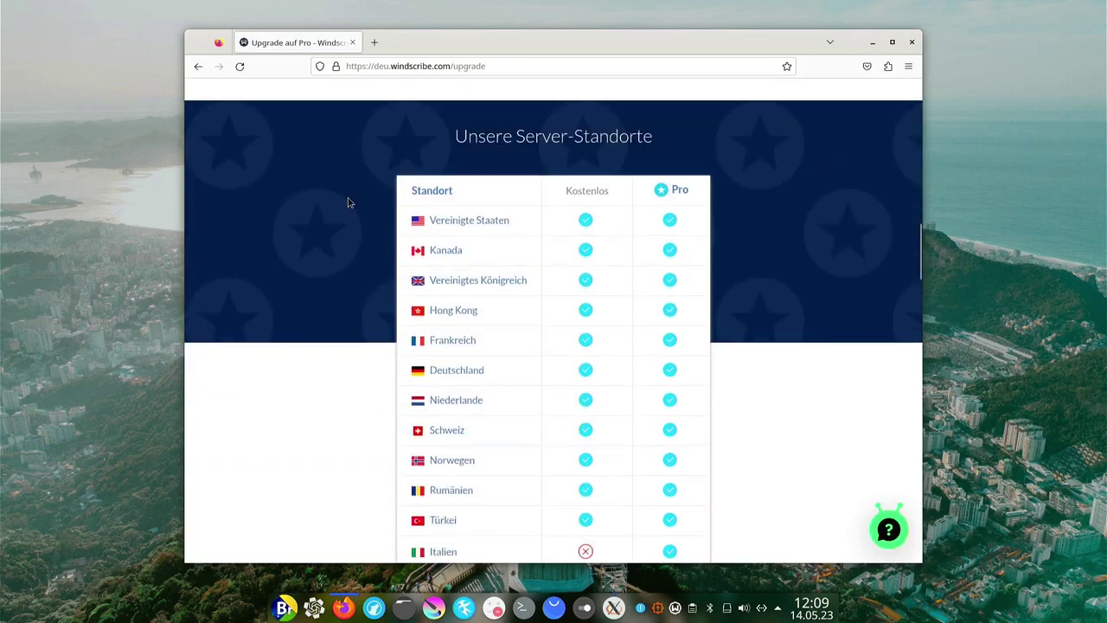
{"action": "scroll", "coordinate": [441, 199], "scroll_direction": "down", "scroll_amount": 1}
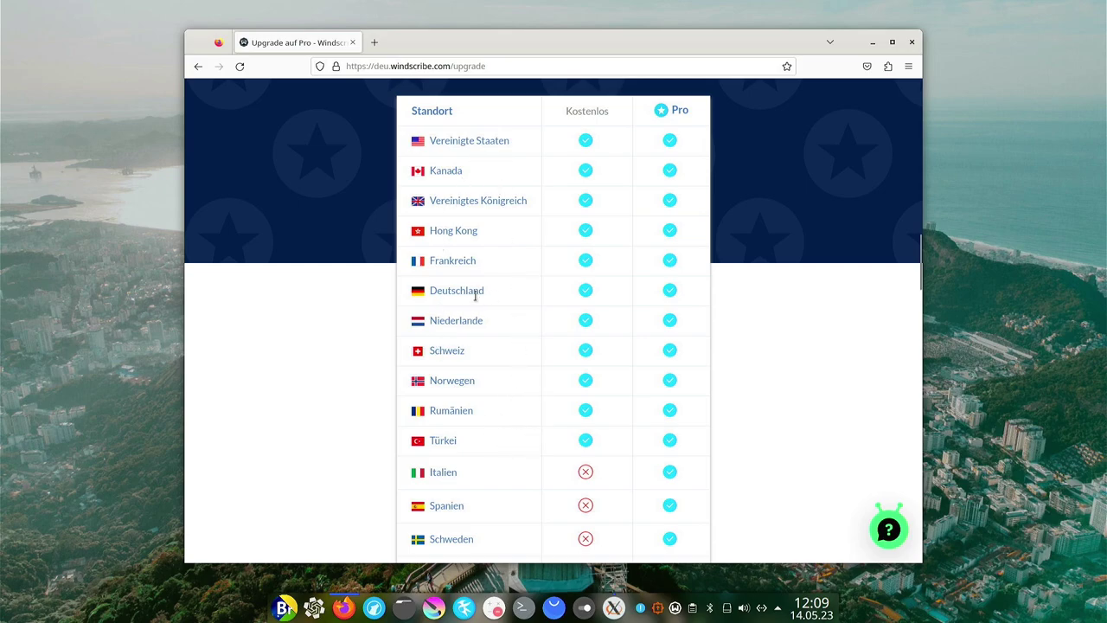
{"action": "scroll", "coordinate": [487, 294], "scroll_direction": "down", "scroll_amount": 3}
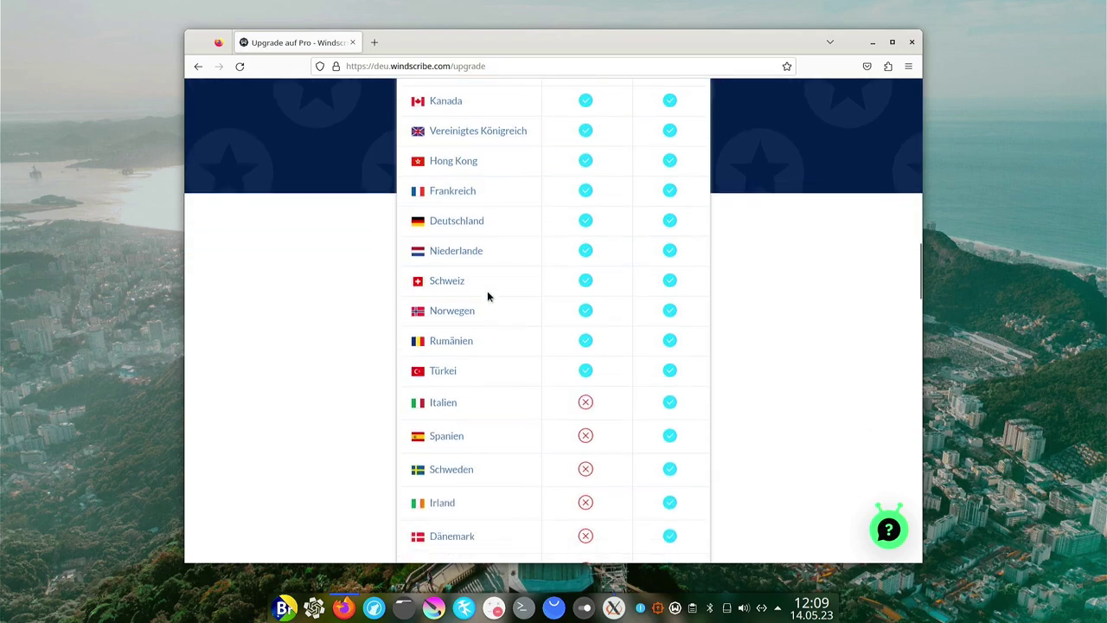
{"action": "scroll", "coordinate": [606, 202], "scroll_direction": "down", "scroll_amount": 7}
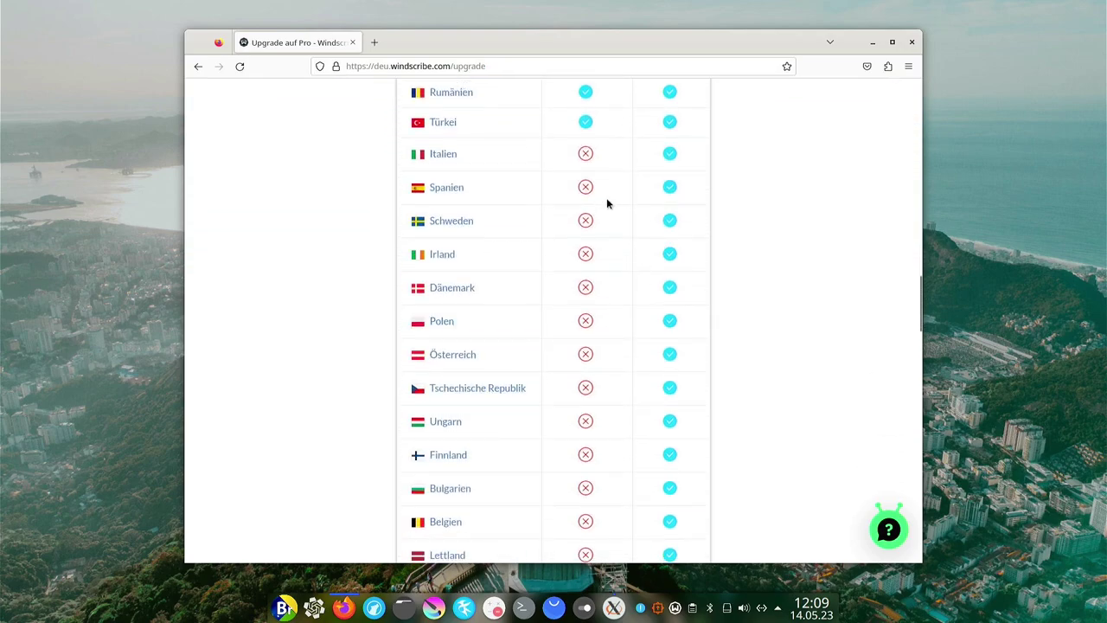
{"action": "scroll", "coordinate": [604, 213], "scroll_direction": "down", "scroll_amount": 5}
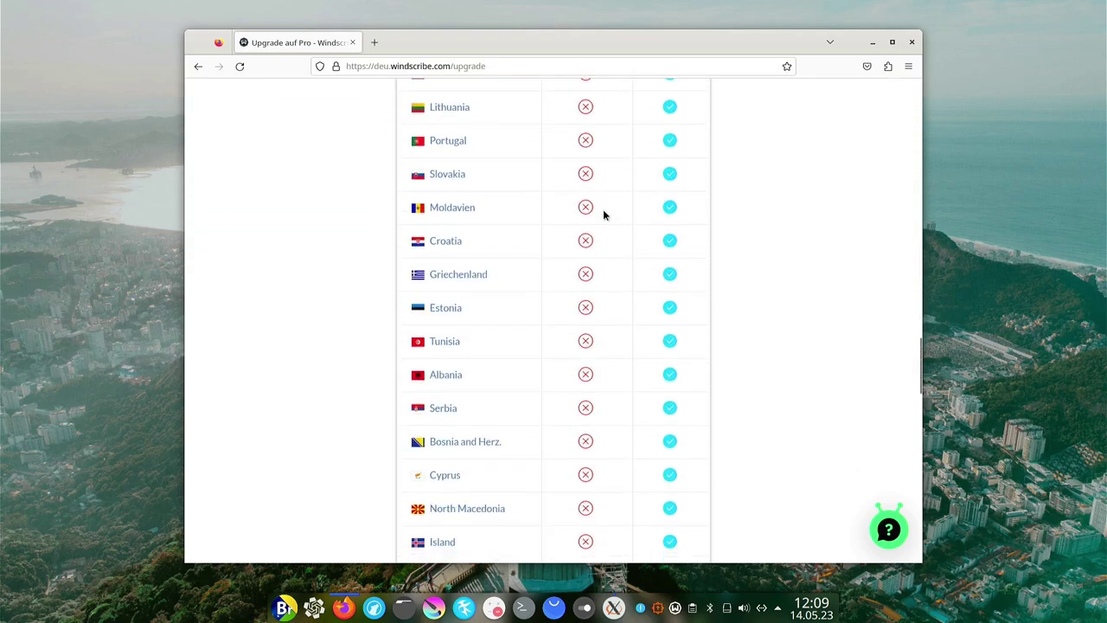
{"action": "scroll", "coordinate": [603, 215], "scroll_direction": "down", "scroll_amount": 10}
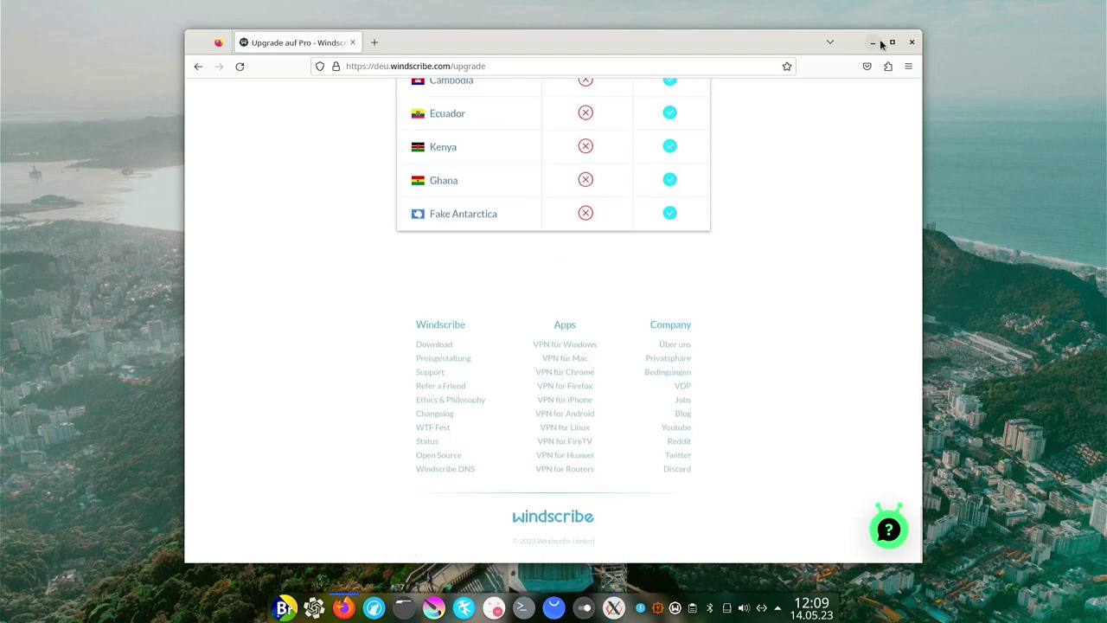
{"action": "left_click", "coordinate": [874, 42]}
Log in to Windscribe, then move and minimize the Firefox page that opened.
{"action": "left_click", "coordinate": [522, 257]}
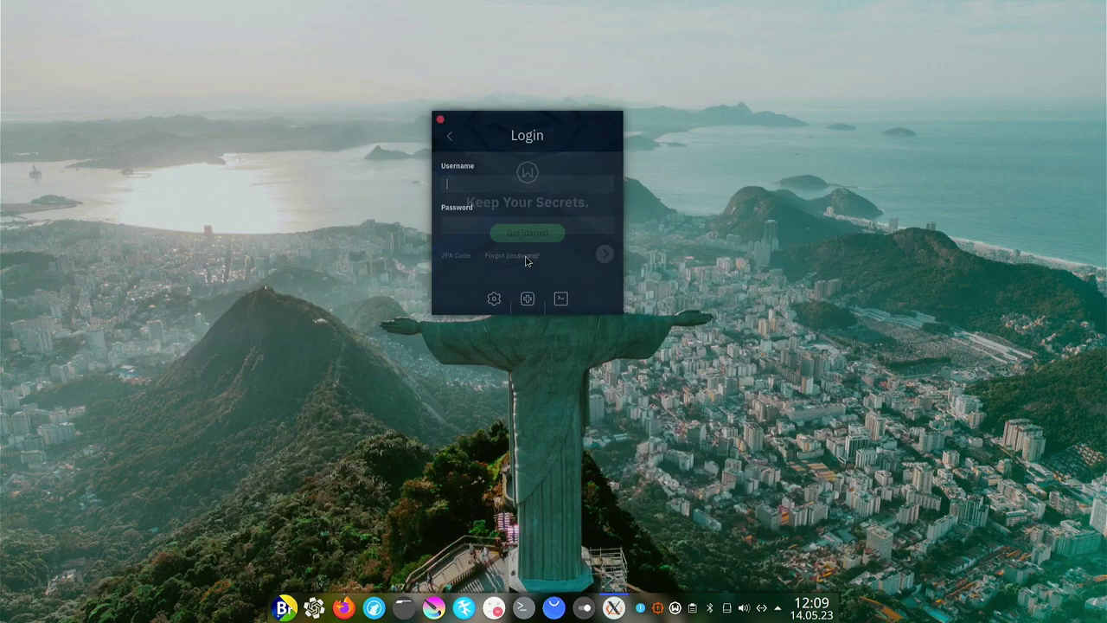
{"action": "key", "text": "Return"}
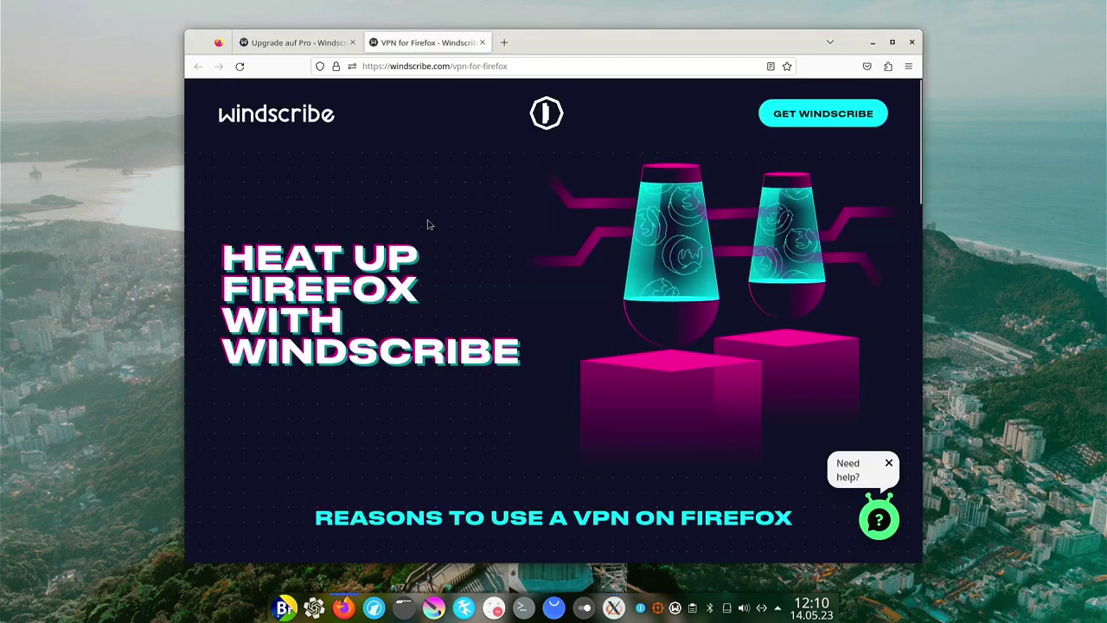
{"action": "scroll", "coordinate": [433, 216], "scroll_direction": "down", "scroll_amount": 5}
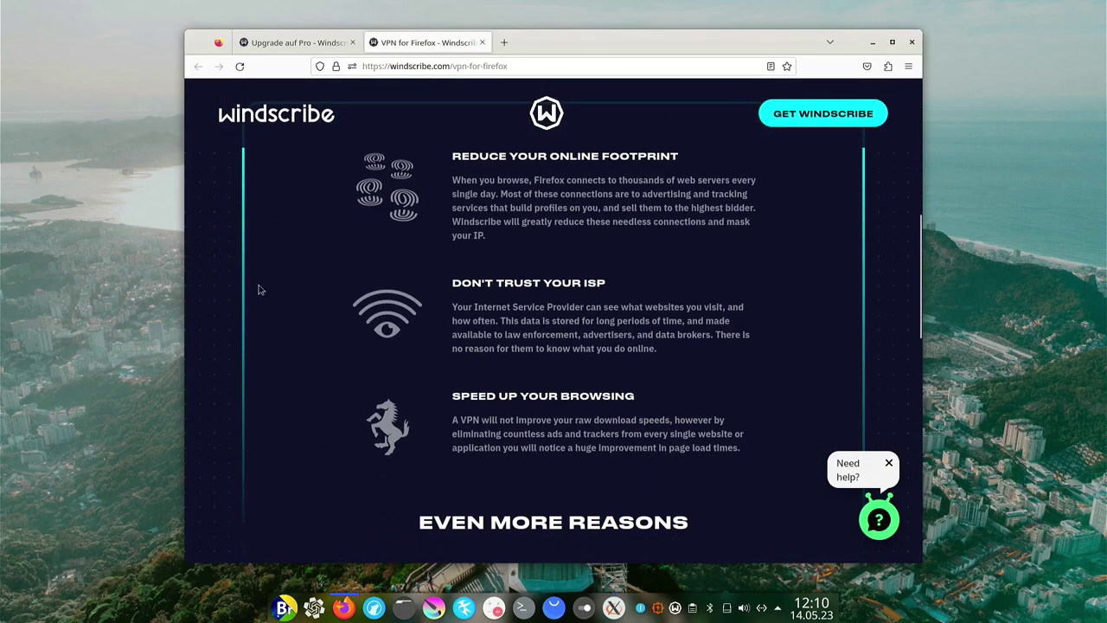
{"action": "mouse_move", "coordinate": [645, 44]}
{"action": "left_mouse_down"}
{"action": "mouse_move", "coordinate": [653, 83]}
{"action": "mouse_move", "coordinate": [746, 166]}
{"action": "mouse_move", "coordinate": [580, 295]}
{"action": "mouse_move", "coordinate": [662, 44]}
{"action": "left_mouse_up"}
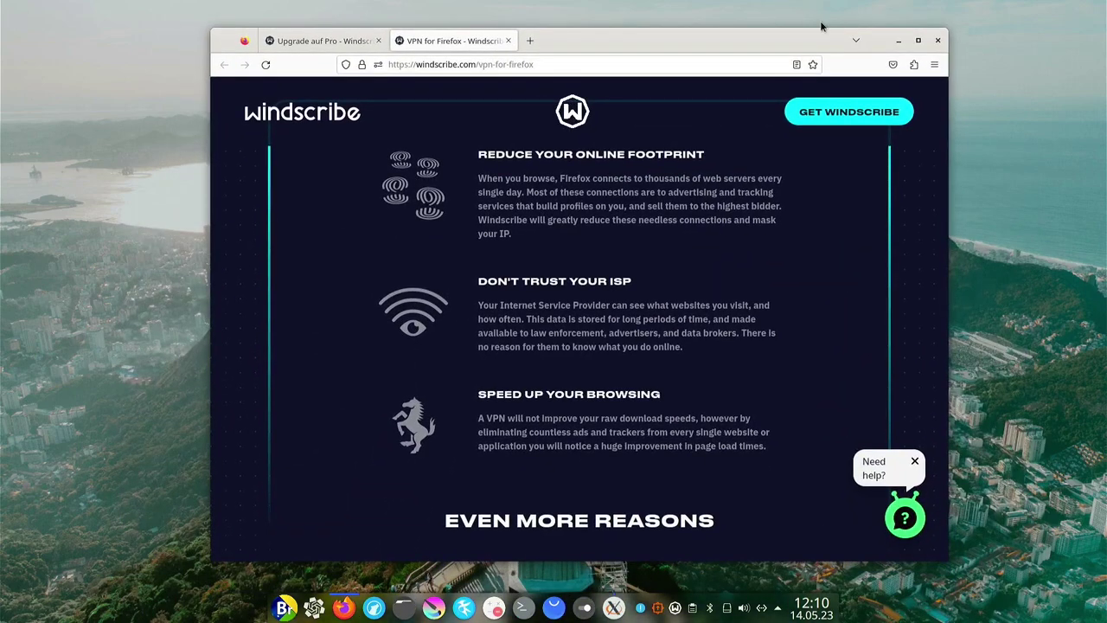
{"action": "left_click", "coordinate": [899, 40]}
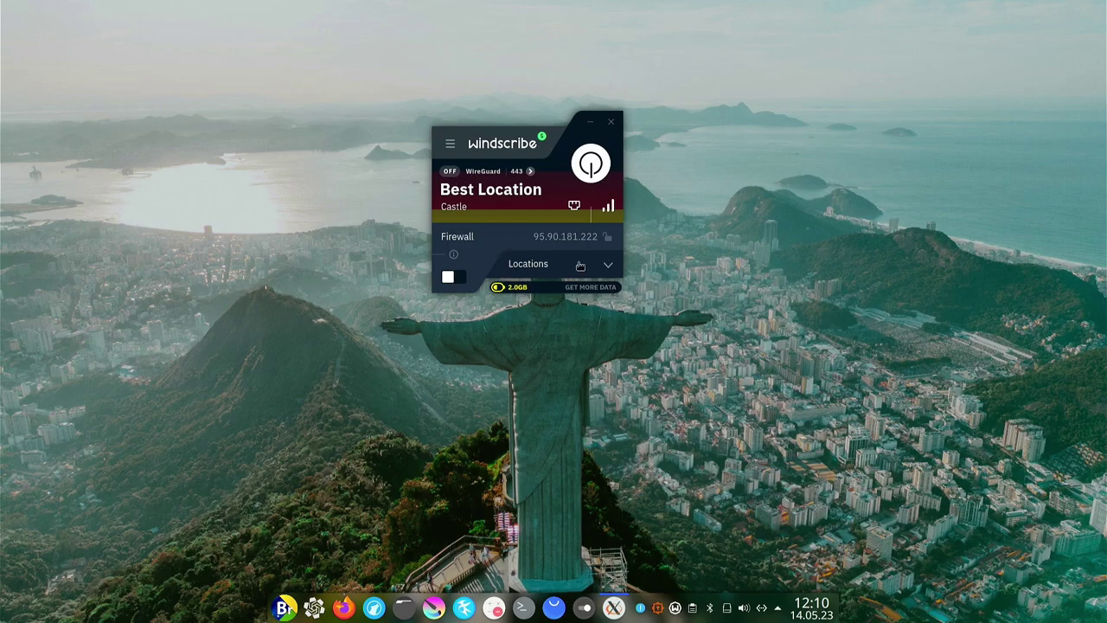
Open the Windscribe locations list and expand Switzerland's servers.
{"action": "left_click", "coordinate": [609, 267]}
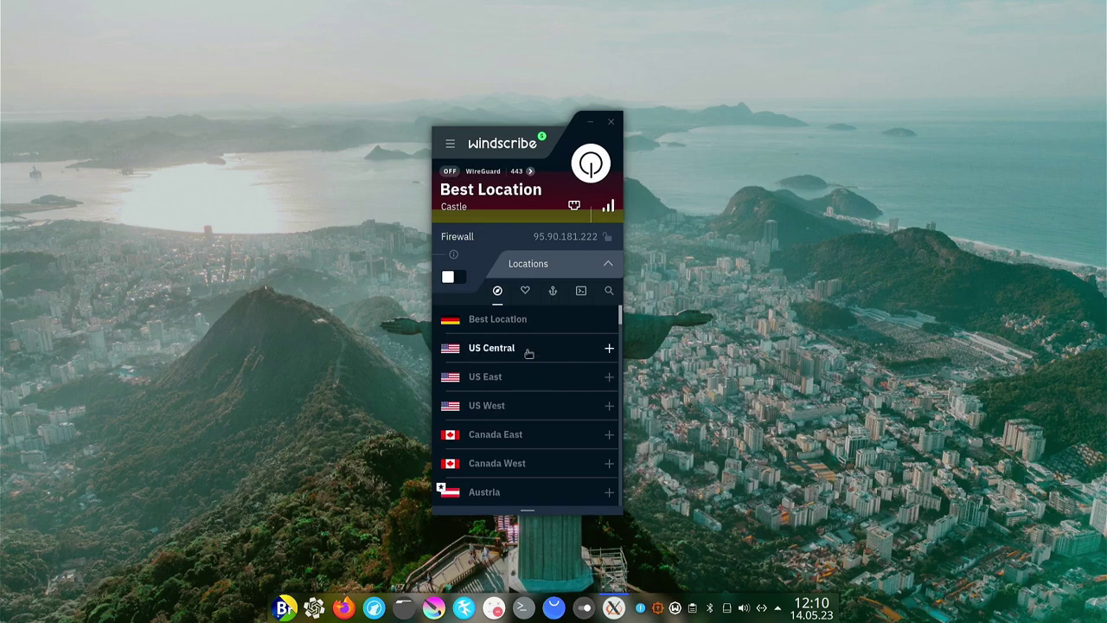
{"action": "scroll", "coordinate": [510, 388], "scroll_direction": "down", "scroll_amount": 3}
{"action": "scroll", "coordinate": [515, 389], "scroll_direction": "up", "scroll_amount": 3}
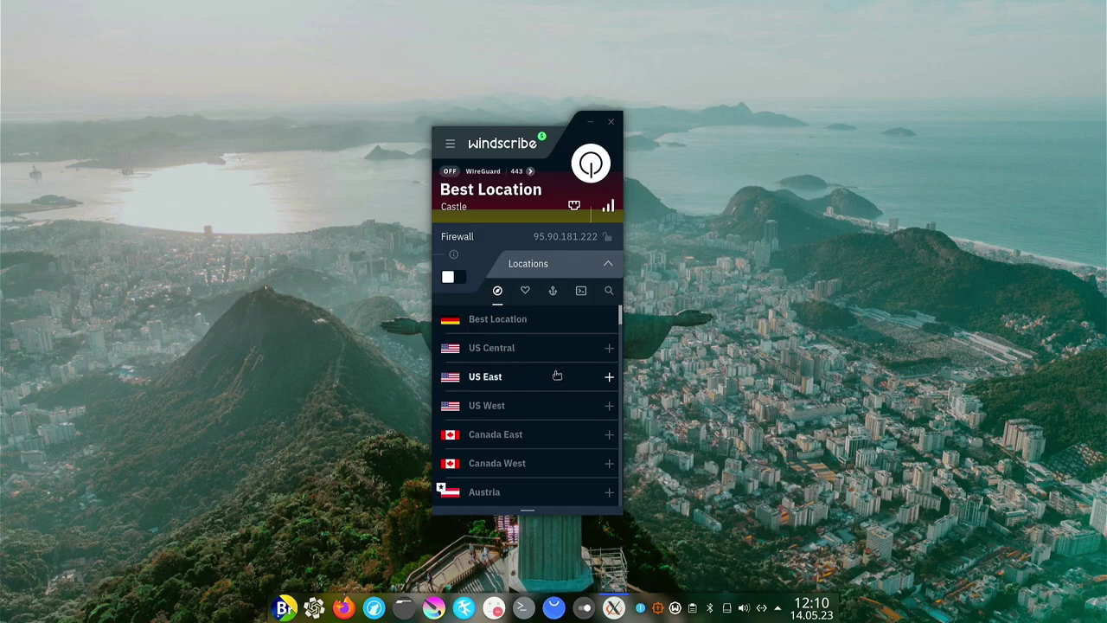
{"action": "scroll", "coordinate": [556, 377], "scroll_direction": "down", "scroll_amount": 3}
{"action": "scroll", "coordinate": [556, 377], "scroll_direction": "down", "scroll_amount": 10}
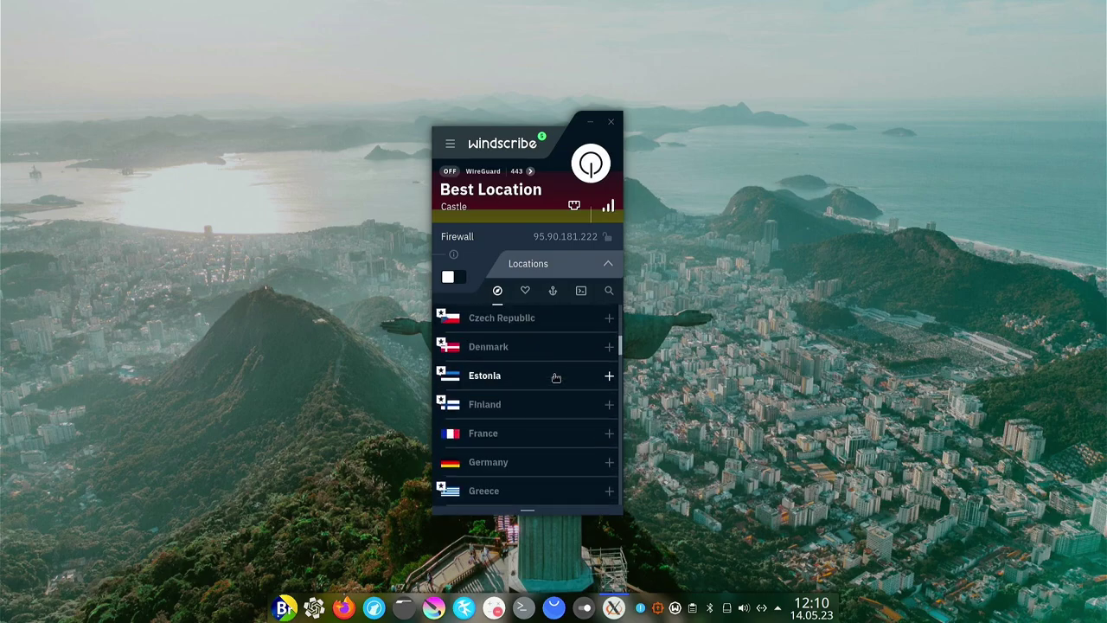
{"action": "scroll", "coordinate": [519, 368], "scroll_direction": "down", "scroll_amount": 5}
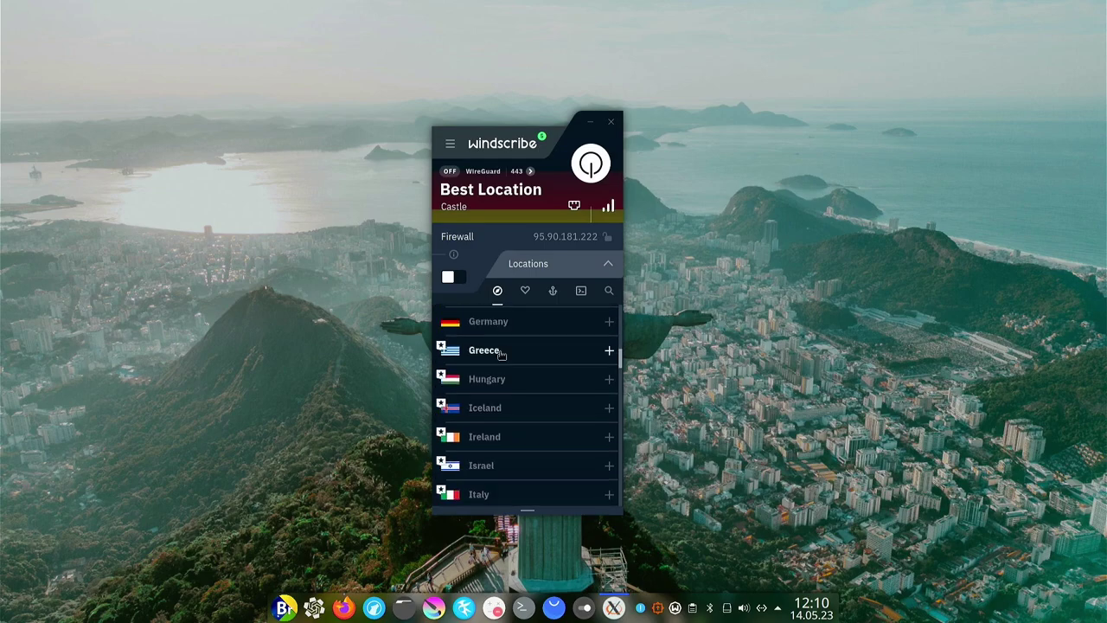
{"action": "scroll", "coordinate": [515, 374], "scroll_direction": "down", "scroll_amount": 8}
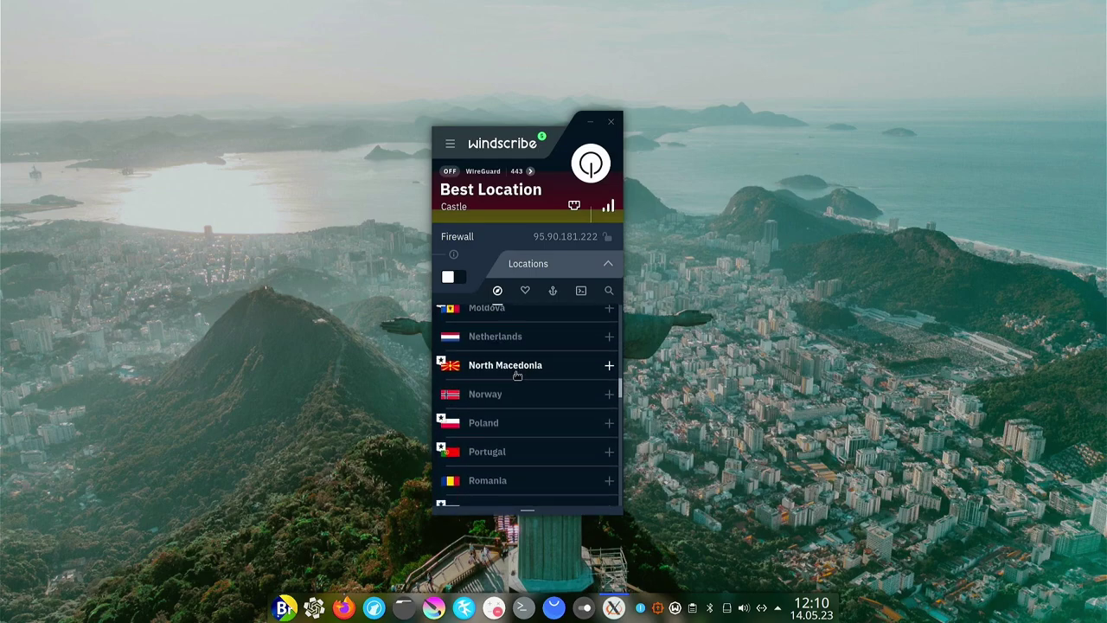
{"action": "scroll", "coordinate": [516, 368], "scroll_direction": "down", "scroll_amount": 4}
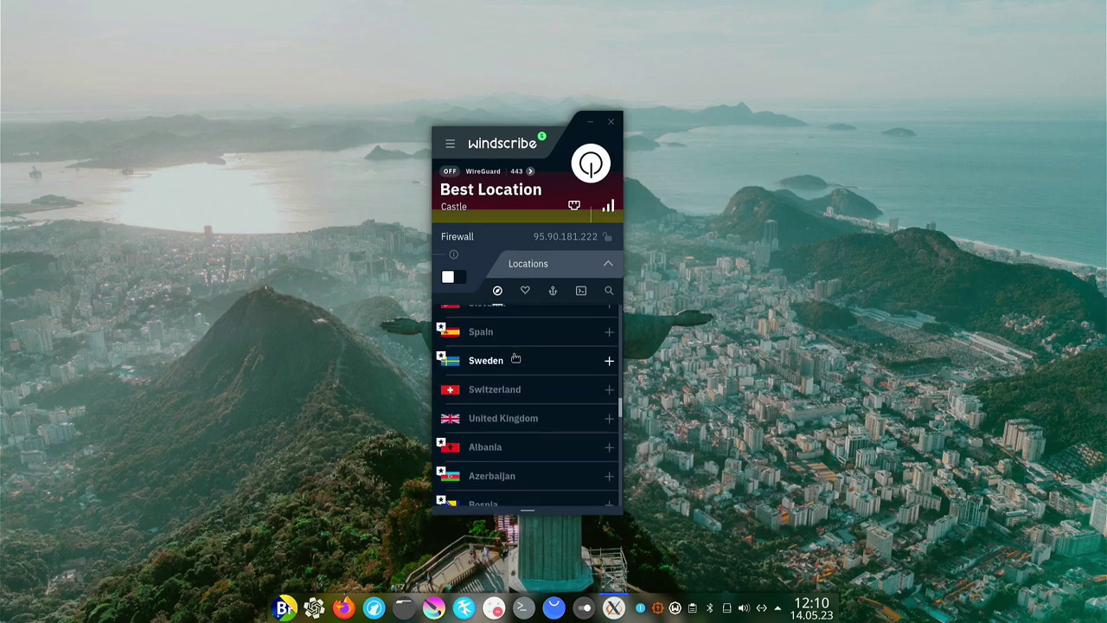
{"action": "left_click", "coordinate": [608, 389]}
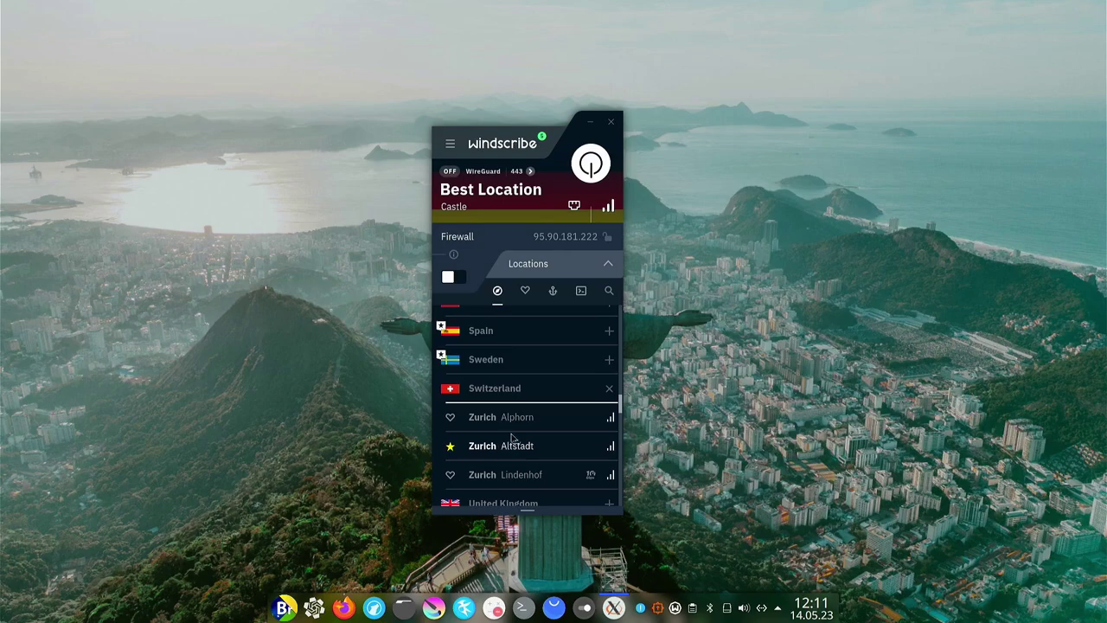
Close the Pro upgrade page raised by Zurich Altstadt and connect to Zurich Alphorn instead.
{"action": "left_click", "coordinate": [517, 447]}
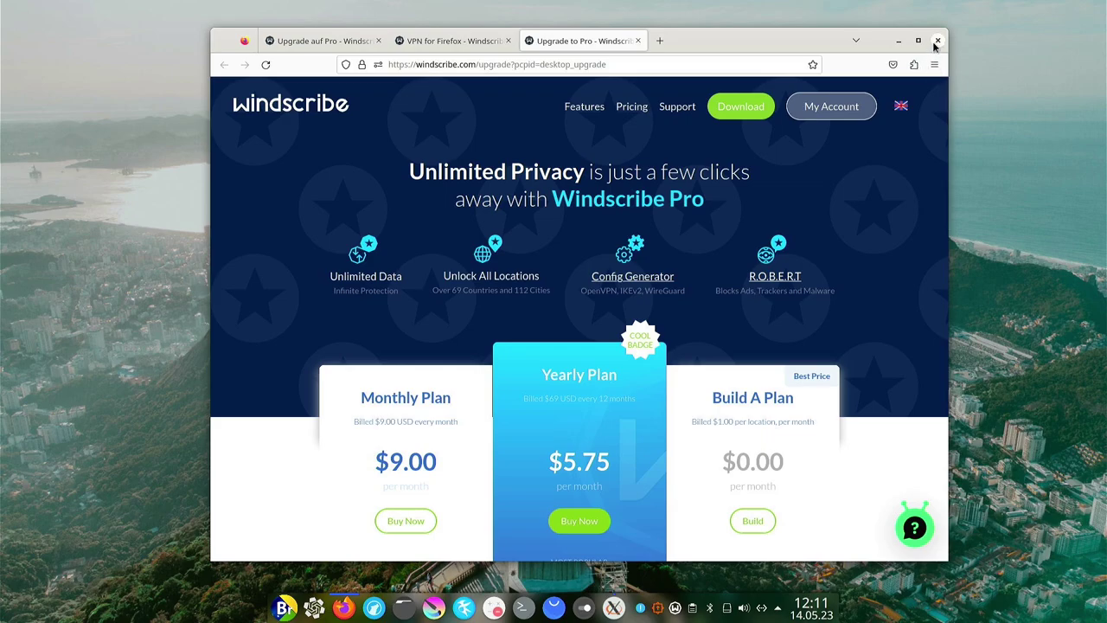
{"action": "left_click", "coordinate": [937, 41]}
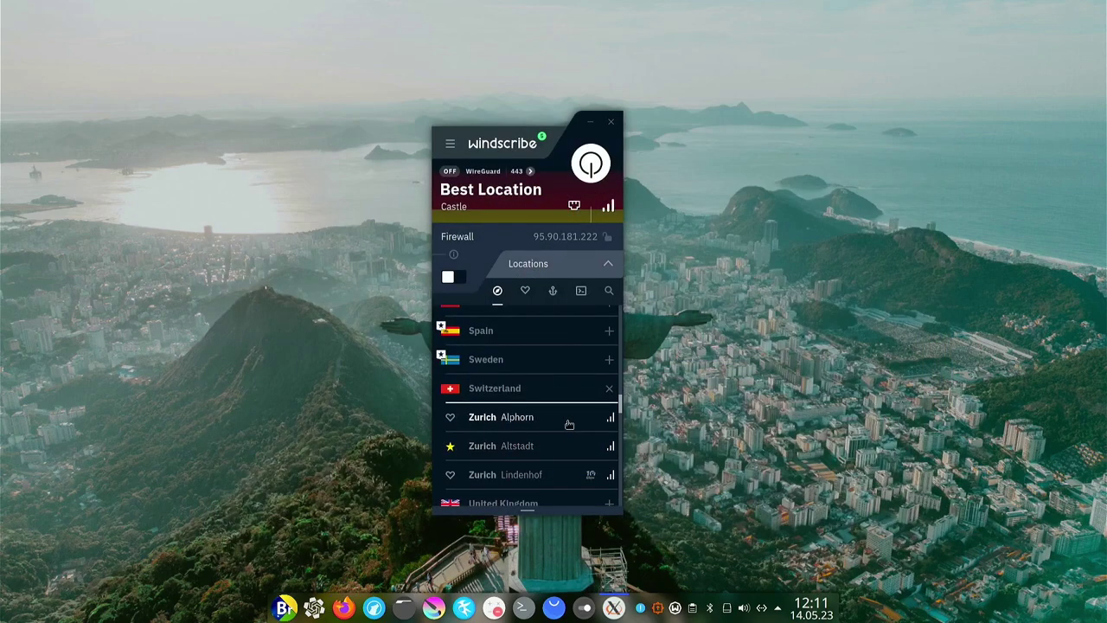
{"action": "left_click", "coordinate": [527, 419]}
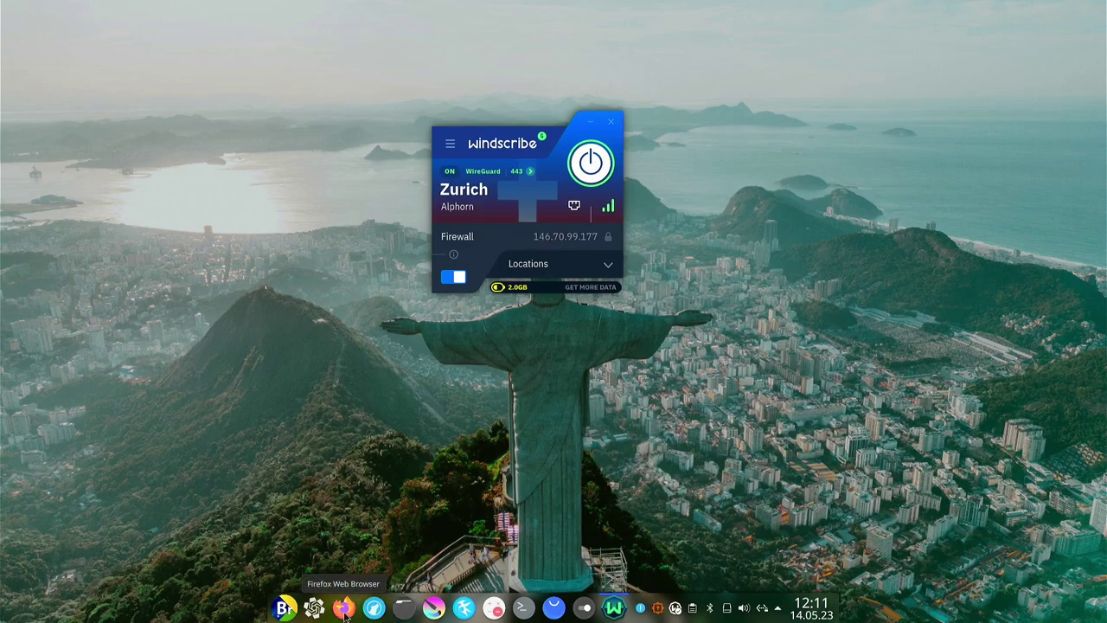
Check iplocation.com in Firefox, confirming IP 146.70.99.177 in Zurich, Switzerland via M247 Europe SRL.
{"action": "left_click", "coordinate": [374, 608]}
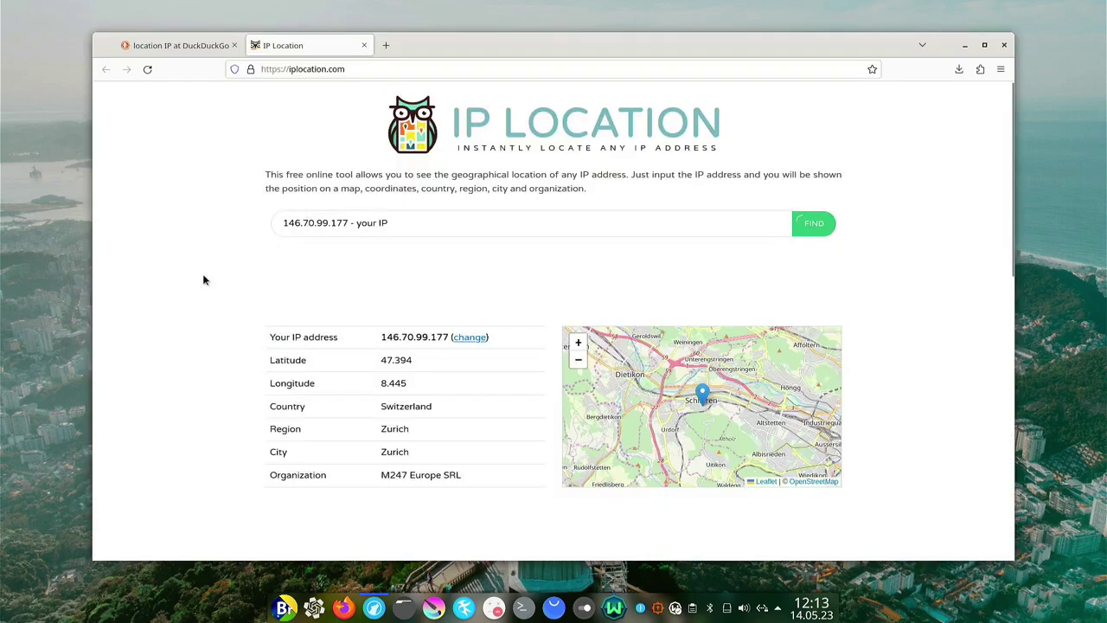
{"action": "left_click", "coordinate": [613, 608]}
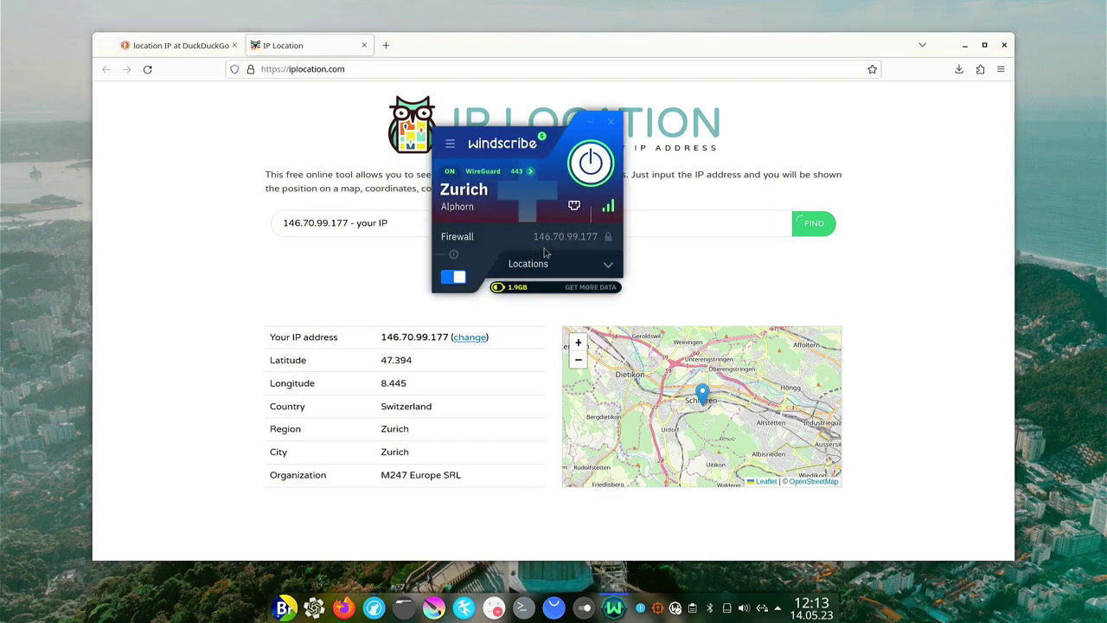
{"action": "left_click", "coordinate": [227, 273]}
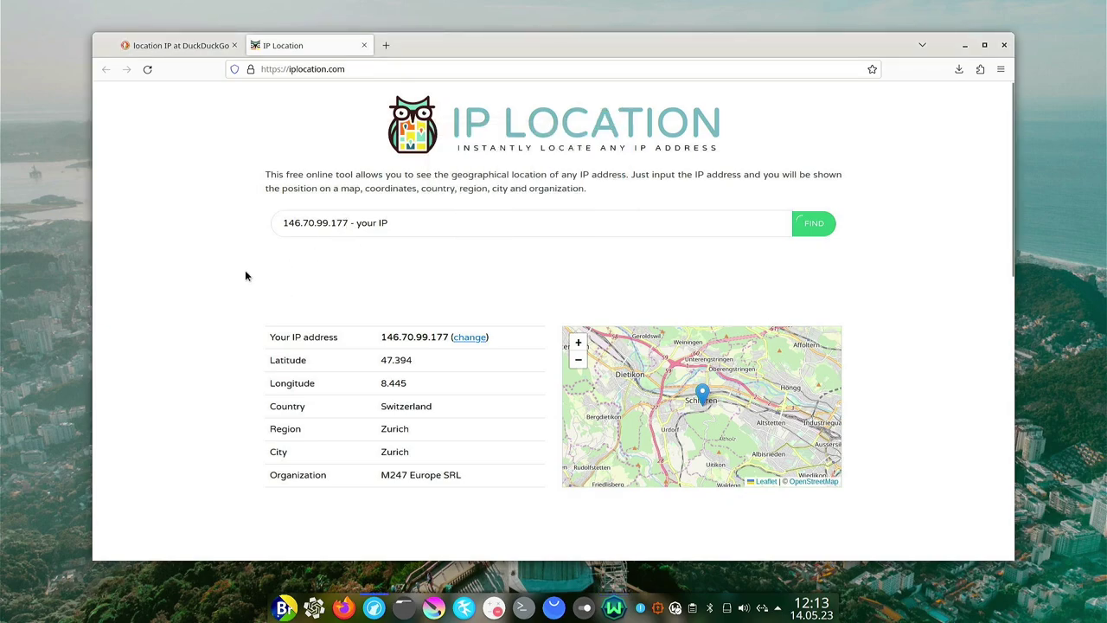
{"action": "scroll", "coordinate": [245, 275], "scroll_direction": "down", "scroll_amount": 2}
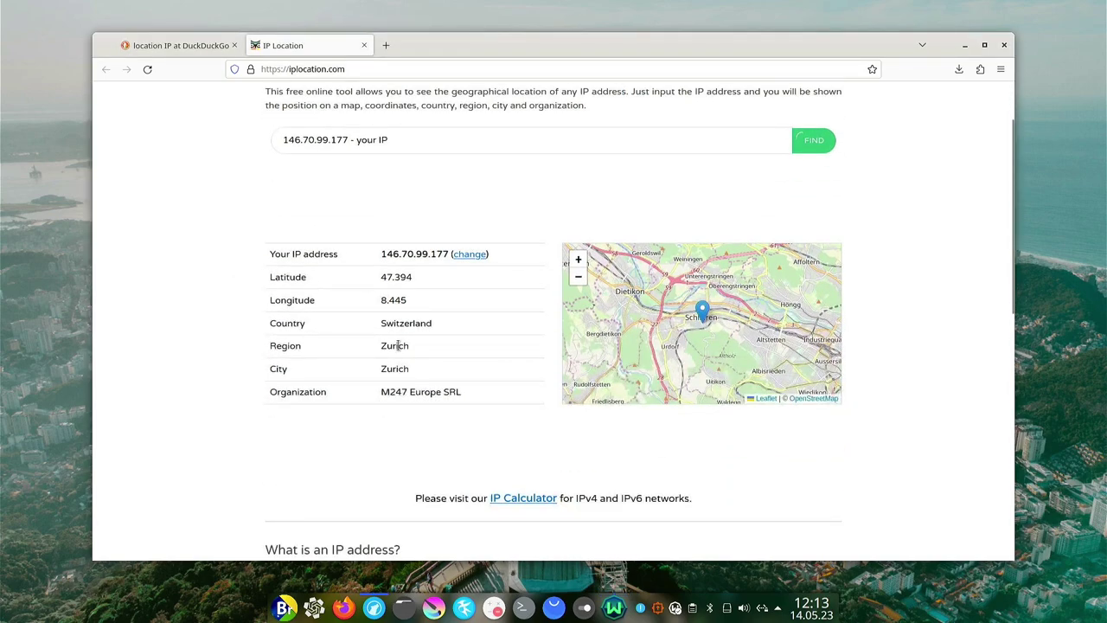
{"action": "left_click", "coordinate": [351, 308]}
Switch Windscribe from the tray panel to Turkey's Istanbul Ataturk server, then return to the IP page.
{"action": "scroll", "coordinate": [640, 299], "scroll_direction": "up", "scroll_amount": 2}
{"action": "left_click", "coordinate": [613, 608]}
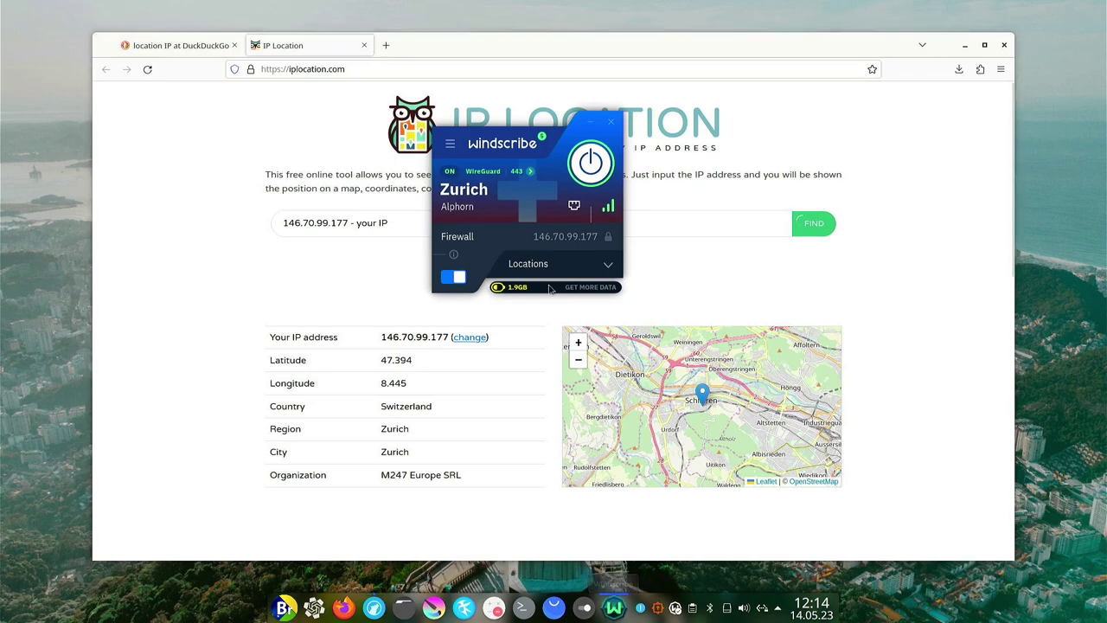
{"action": "left_click", "coordinate": [603, 267]}
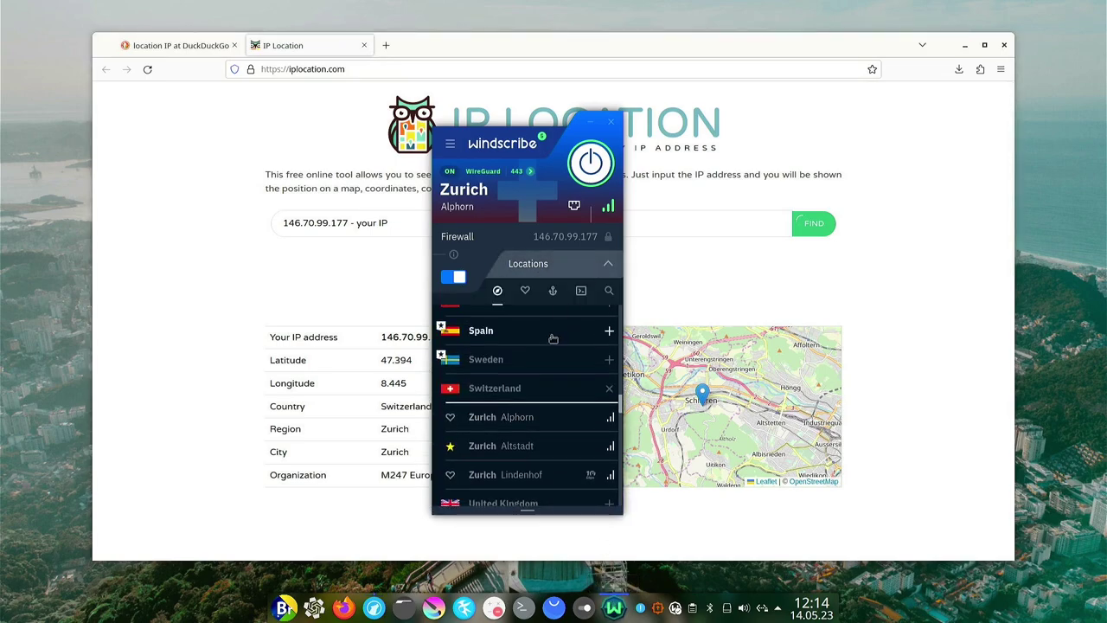
{"action": "scroll", "coordinate": [547, 387], "scroll_direction": "down", "scroll_amount": 4}
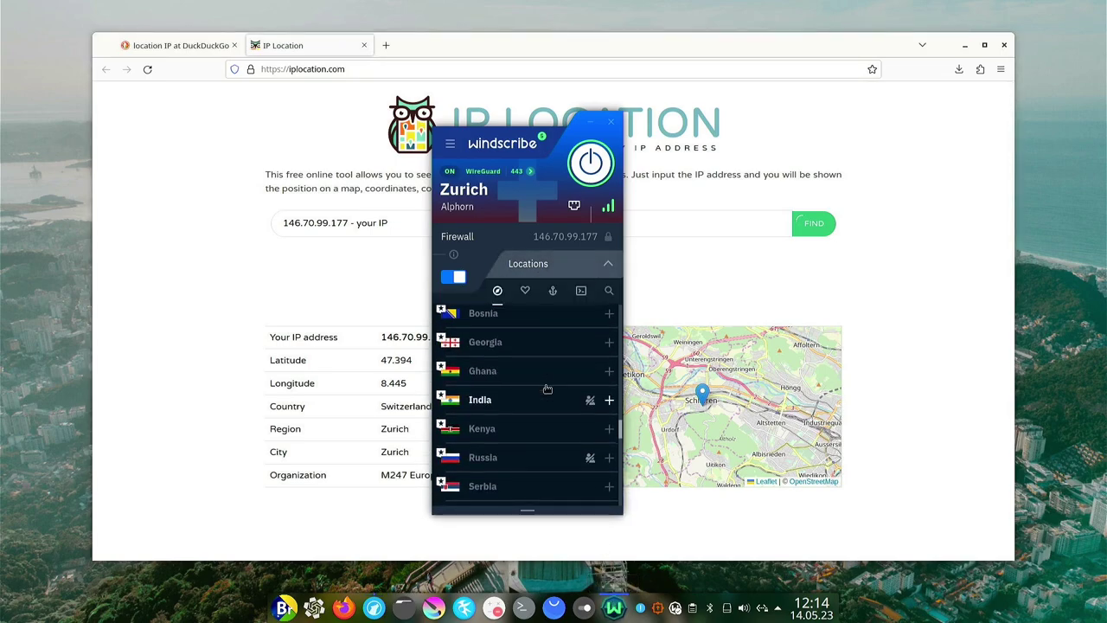
{"action": "scroll", "coordinate": [547, 388], "scroll_direction": "down", "scroll_amount": 5}
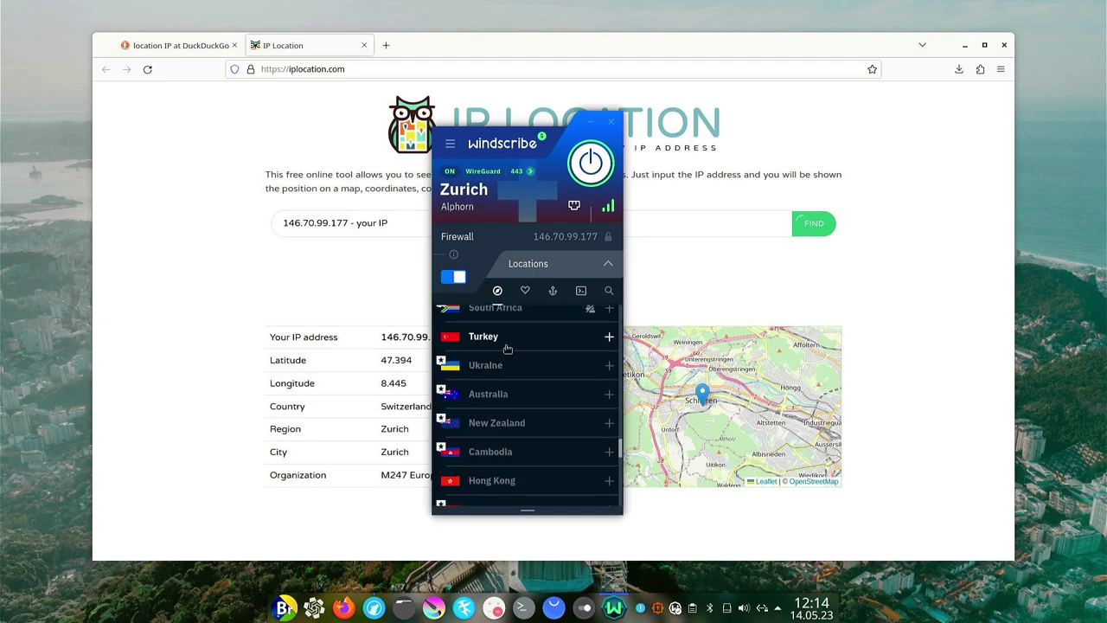
{"action": "left_click", "coordinate": [565, 338]}
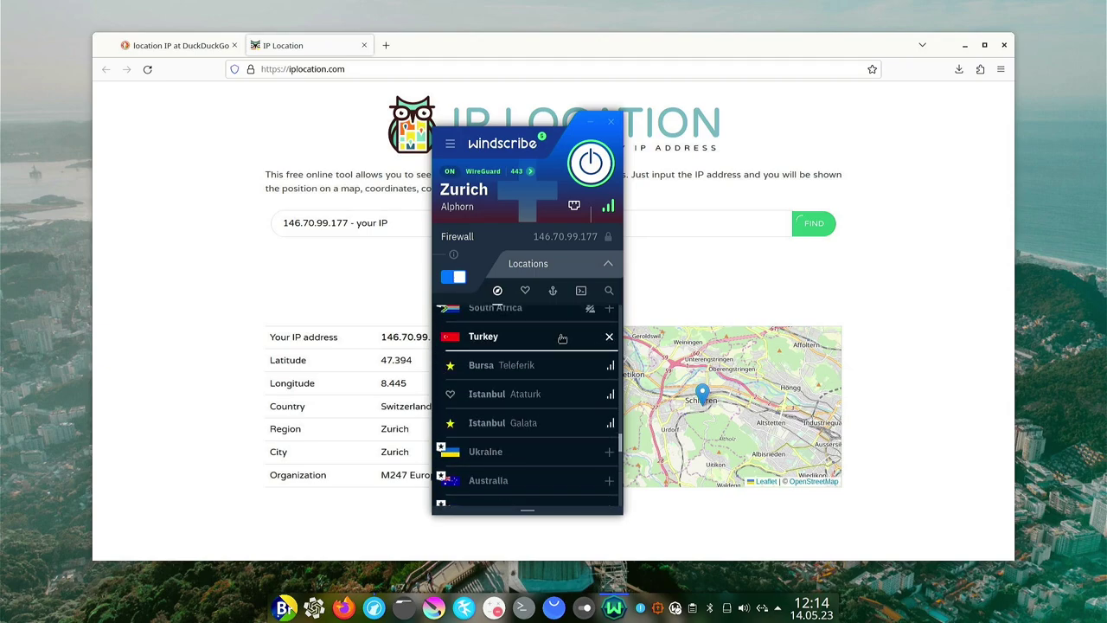
{"action": "left_click", "coordinate": [522, 394]}
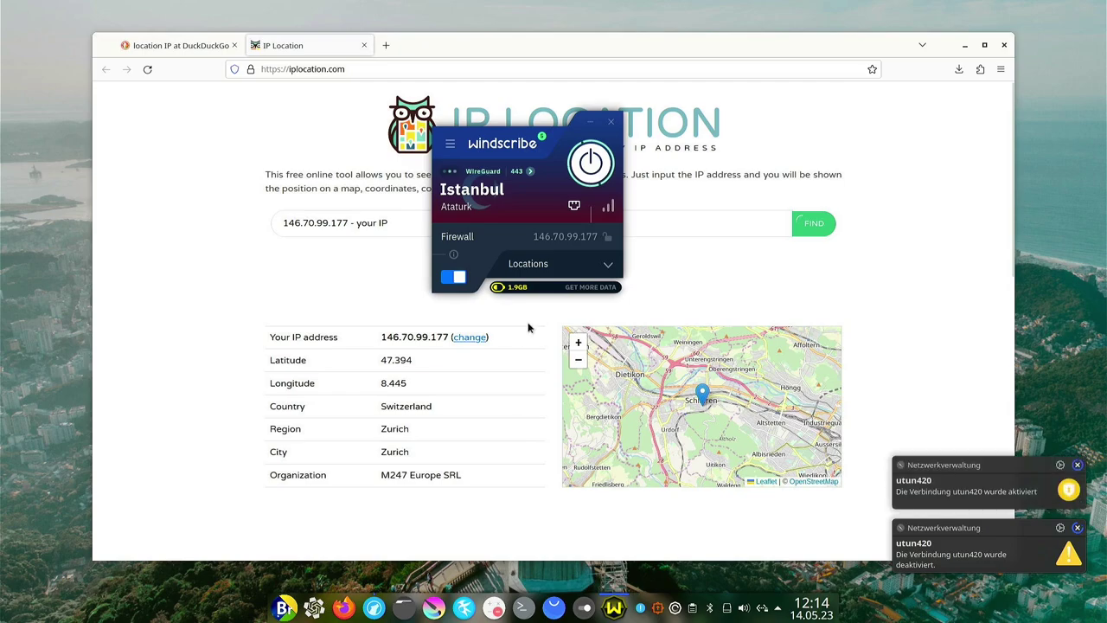
{"action": "left_click", "coordinate": [169, 160]}
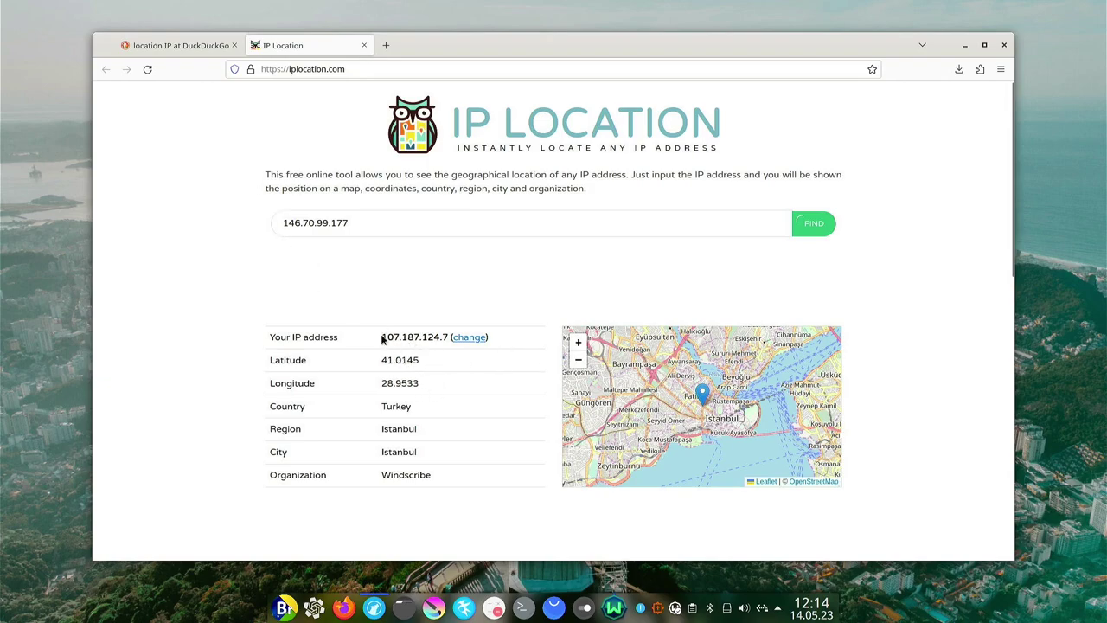
Review the new IP 107.187.124.7 and organization Windscribe on iplocation.com, then close that tab.
{"action": "left_click_drag", "start_coordinate": [381, 338], "coordinate": [429, 337]}
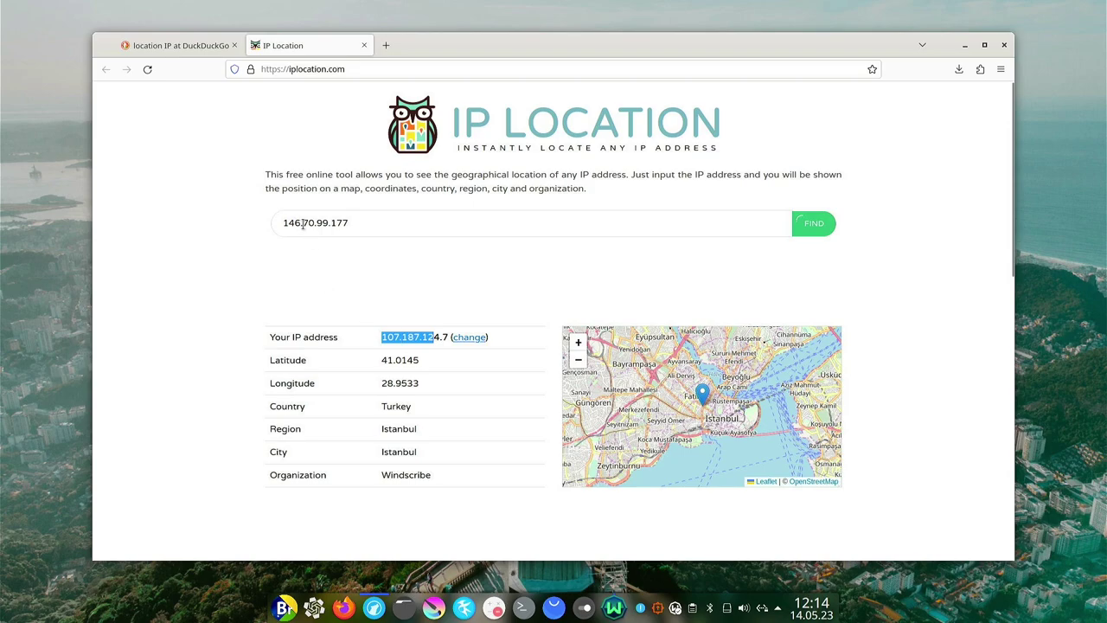
{"action": "left_click", "coordinate": [392, 342]}
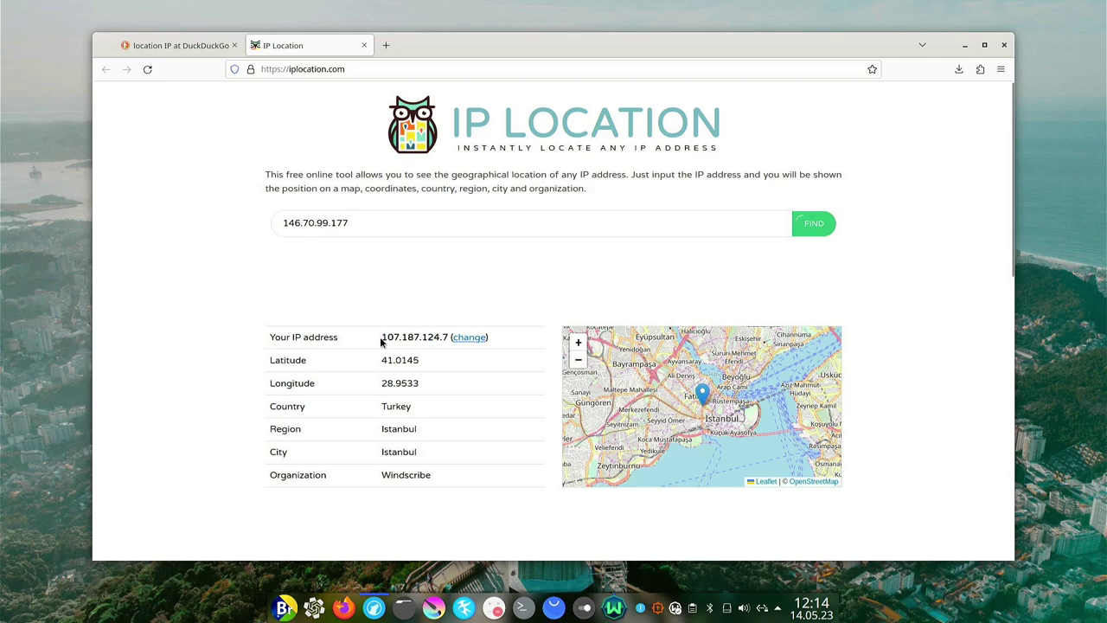
{"action": "left_click_drag", "start_coordinate": [380, 343], "coordinate": [443, 335]}
{"action": "left_click", "coordinate": [419, 360]}
{"action": "scroll", "coordinate": [731, 409], "scroll_direction": "down", "scroll_amount": 2}
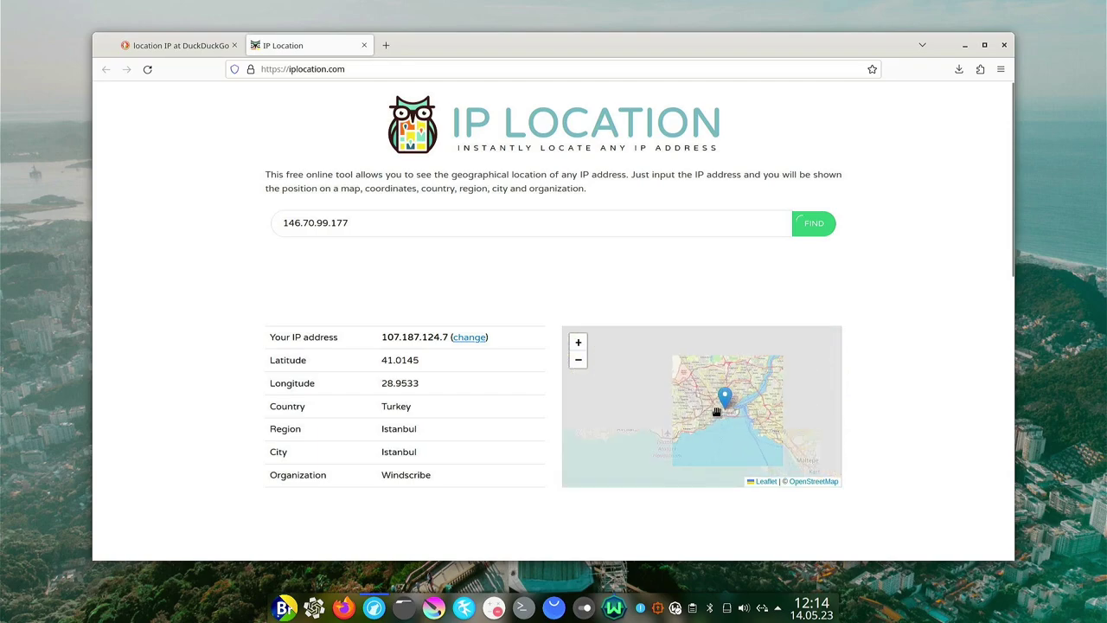
{"action": "double_click", "coordinate": [405, 475]}
{"action": "left_click", "coordinate": [357, 473]}
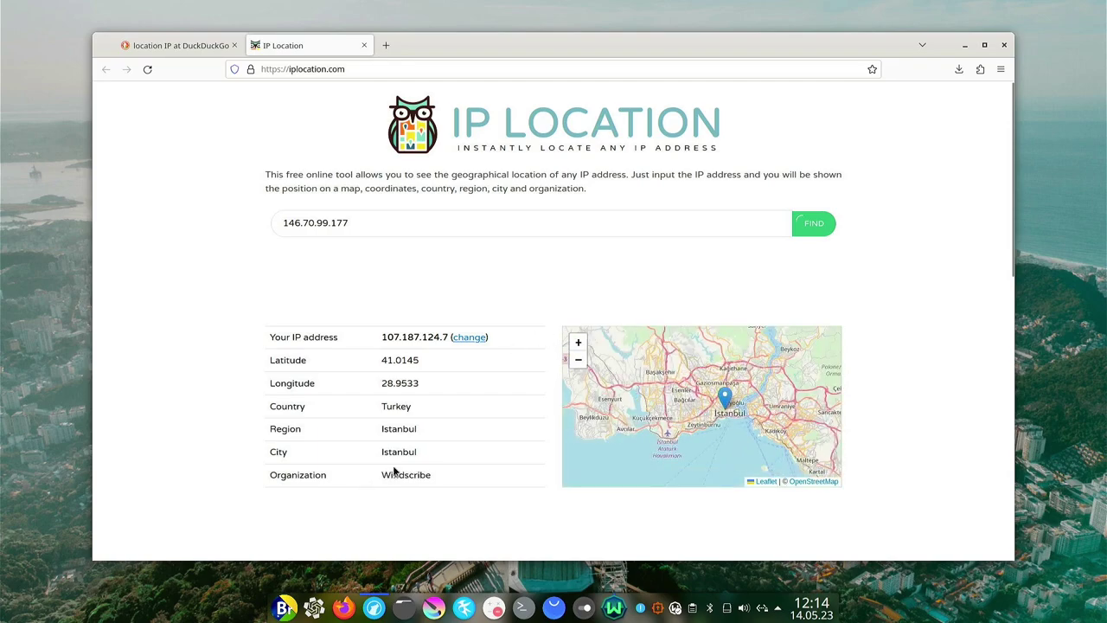
{"action": "left_click", "coordinate": [364, 45]}
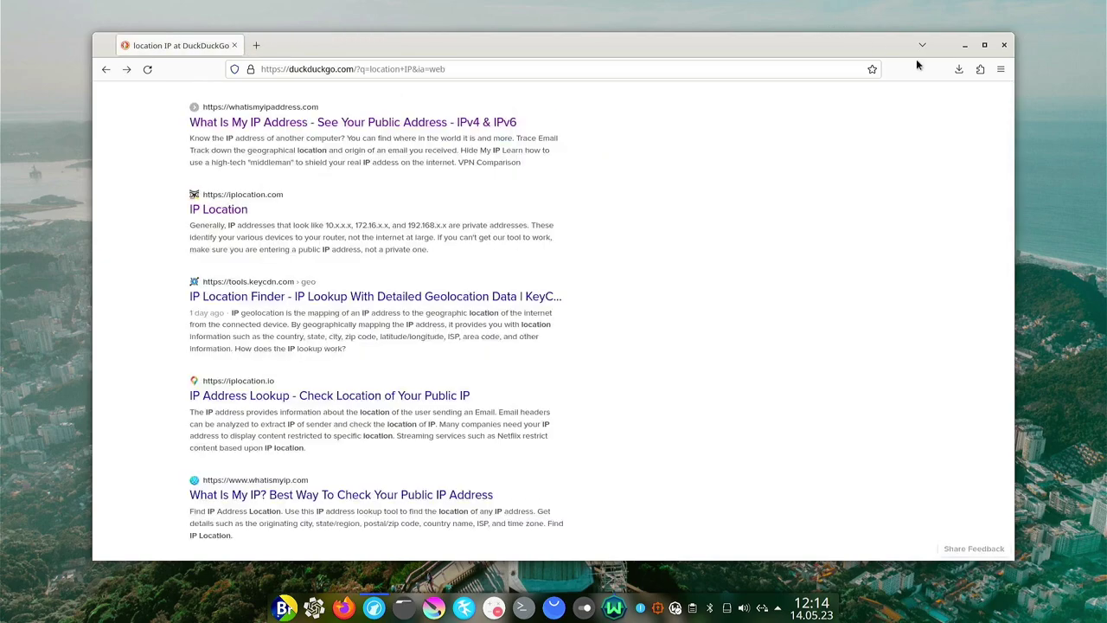
Close Firefox and expand Windscribe's VPN locations list.
{"action": "left_click", "coordinate": [1004, 44]}
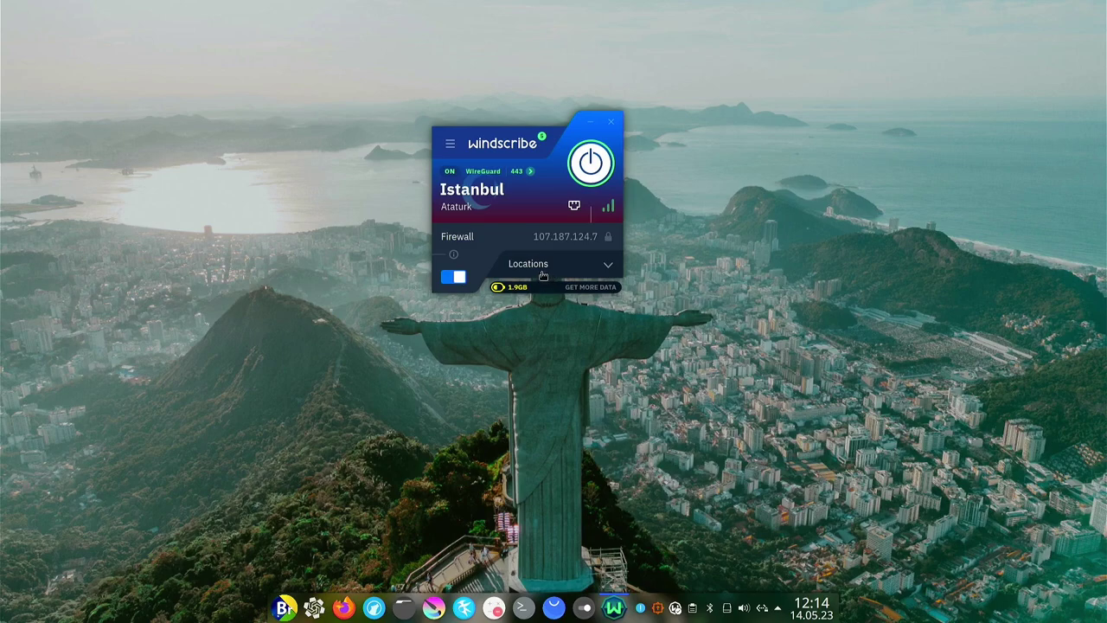
{"action": "mouse_move", "coordinate": [609, 212]}
{"action": "left_click", "coordinate": [595, 266]}
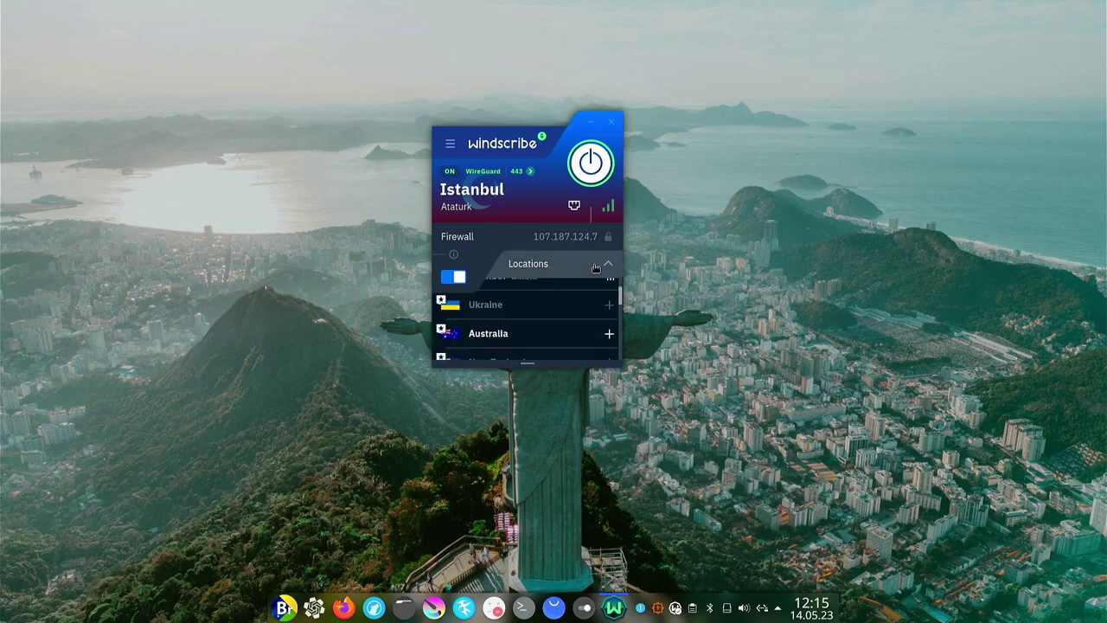
Keep Windscribe running on Istanbul Ataturk by declining to quit, then minimize its window.
{"action": "left_click", "coordinate": [612, 121]}
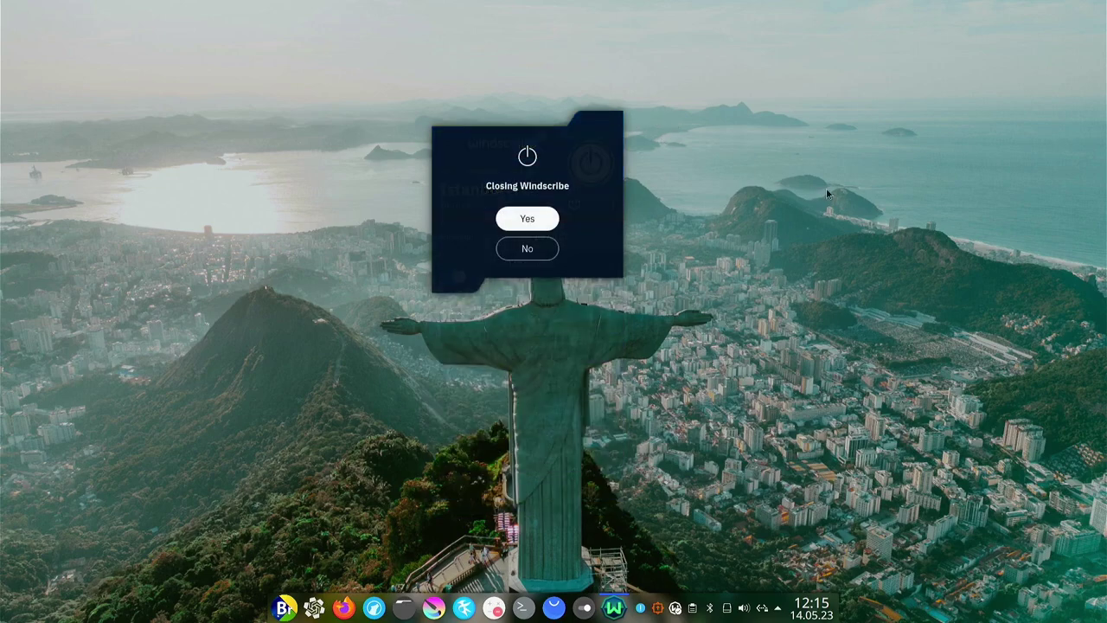
{"action": "left_click", "coordinate": [527, 249]}
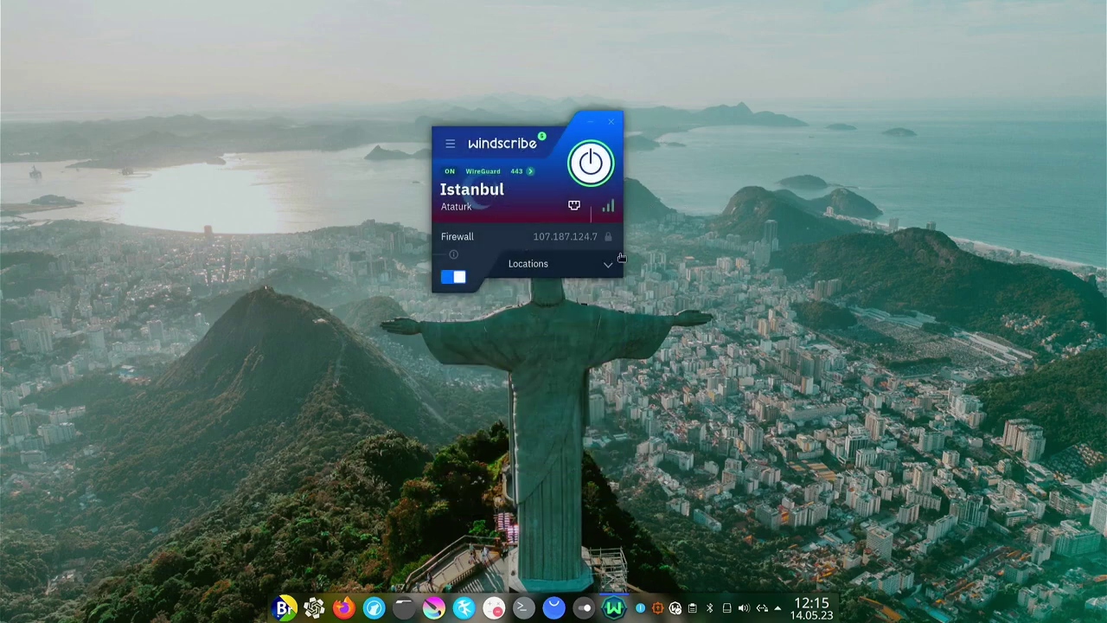
{"action": "left_click", "coordinate": [589, 125]}
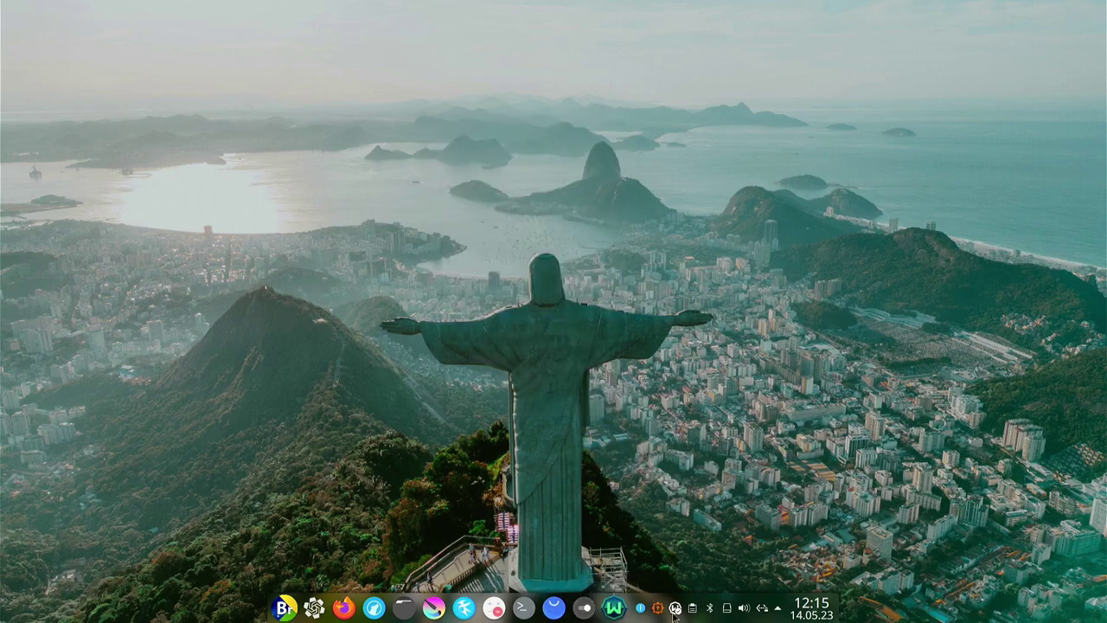
Browse the launcher's Einstellungen, Entwicklung, Grafik and Internet categories, ending on Multimedia.
{"action": "left_click", "coordinate": [285, 608]}
{"action": "mouse_move", "coordinate": [384, 442]}
{"action": "mouse_move", "coordinate": [379, 462]}
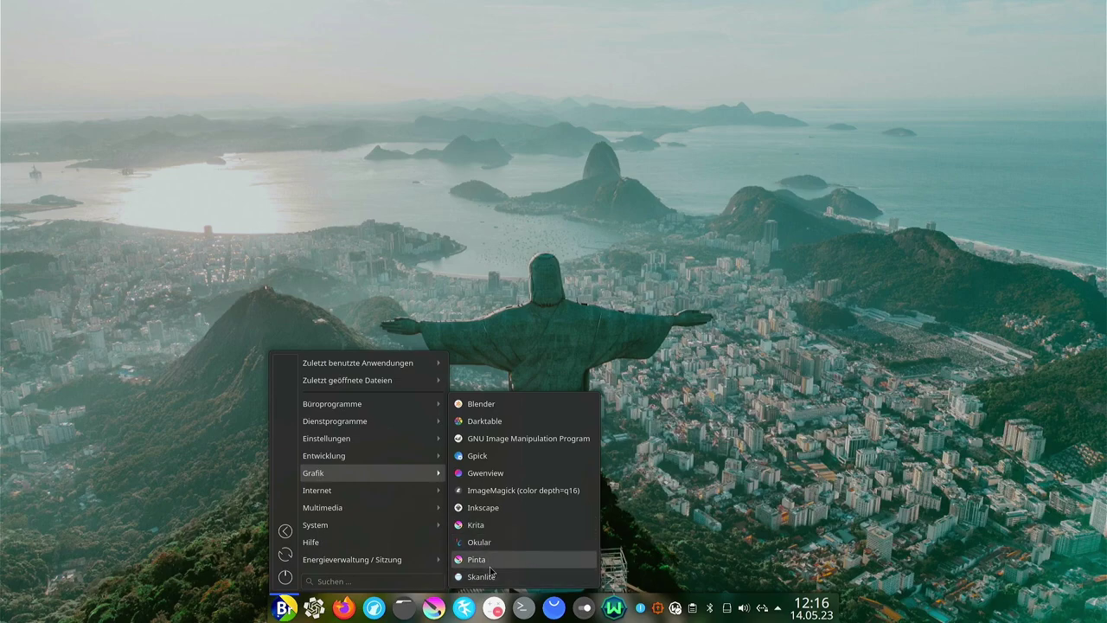
{"action": "mouse_move", "coordinate": [352, 490]}
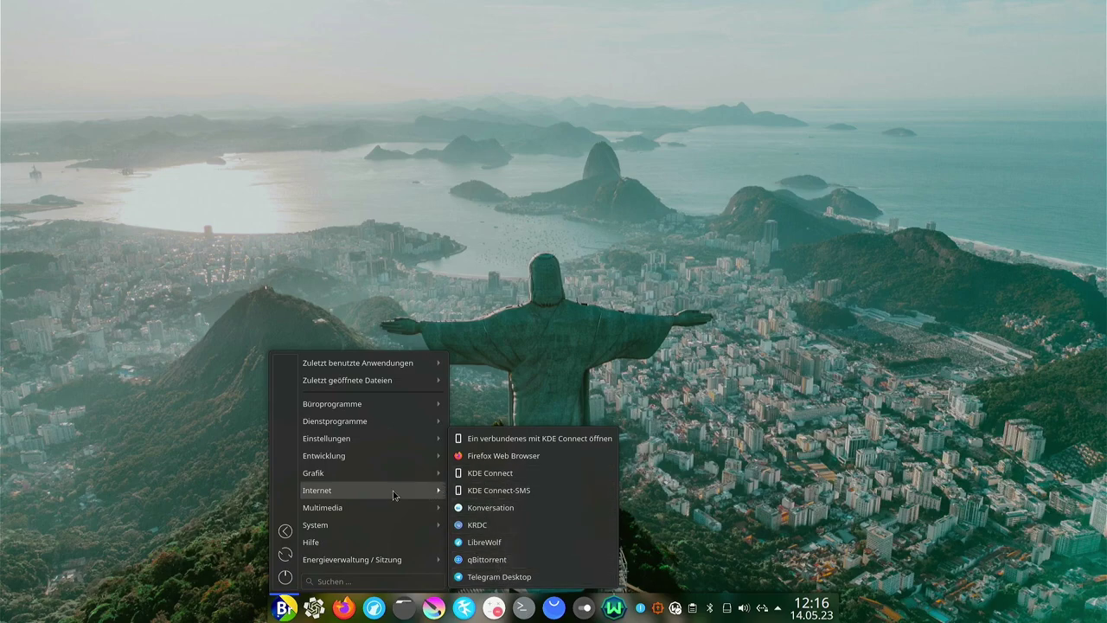
{"action": "mouse_move", "coordinate": [381, 514]}
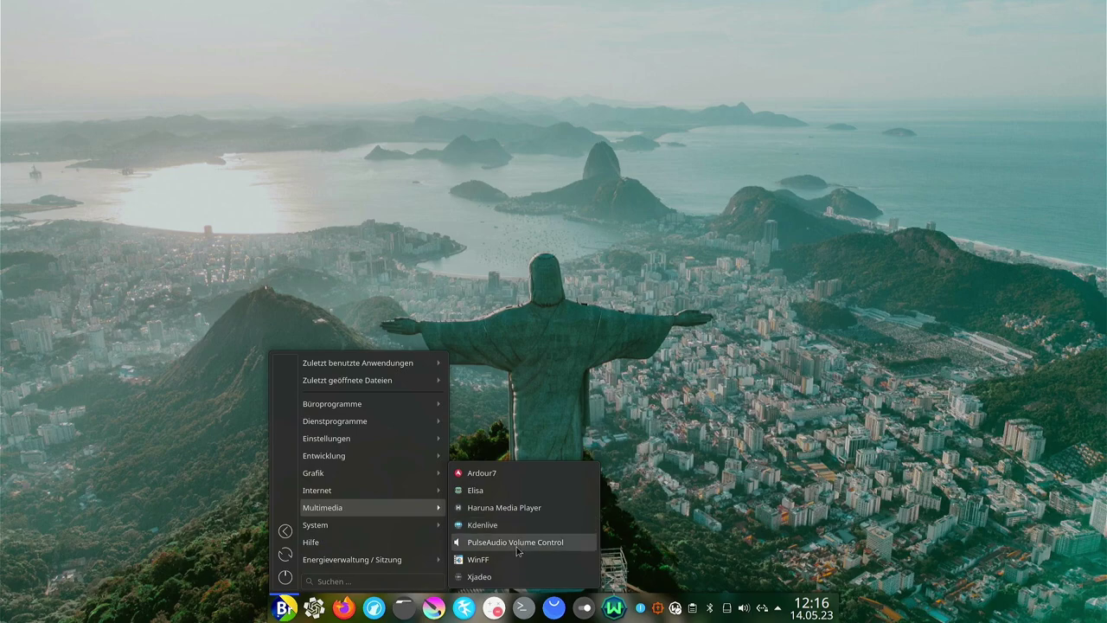
Launch Ardour7 and create a new session with tracks Audio 1 and Audio 2.
{"action": "left_click", "coordinate": [480, 474]}
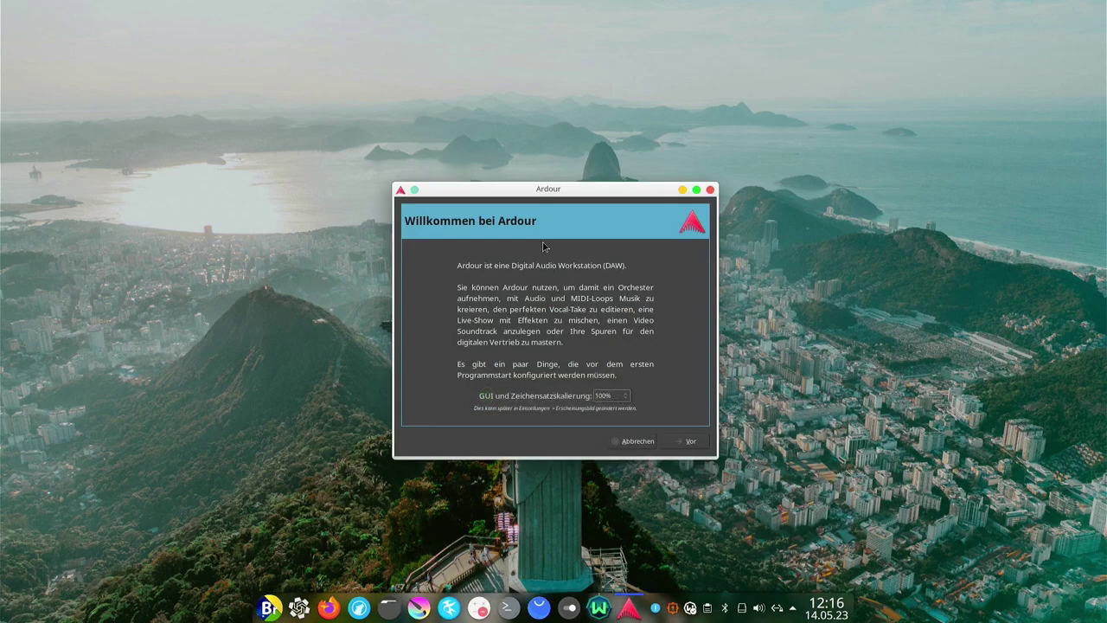
{"action": "left_click", "coordinate": [689, 441]}
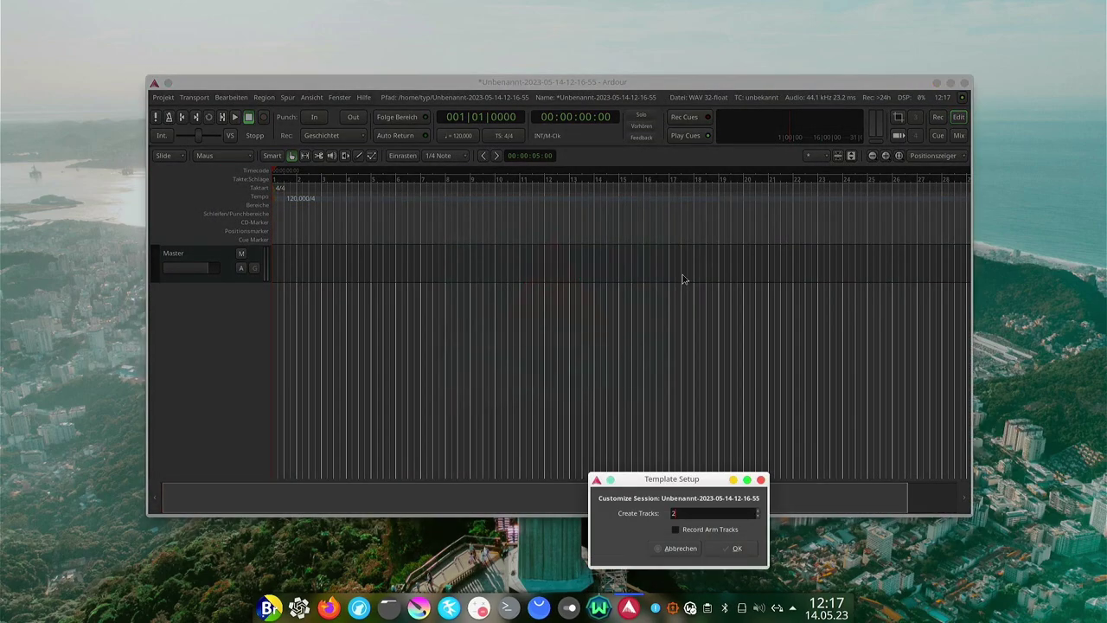
{"action": "left_click", "coordinate": [726, 552]}
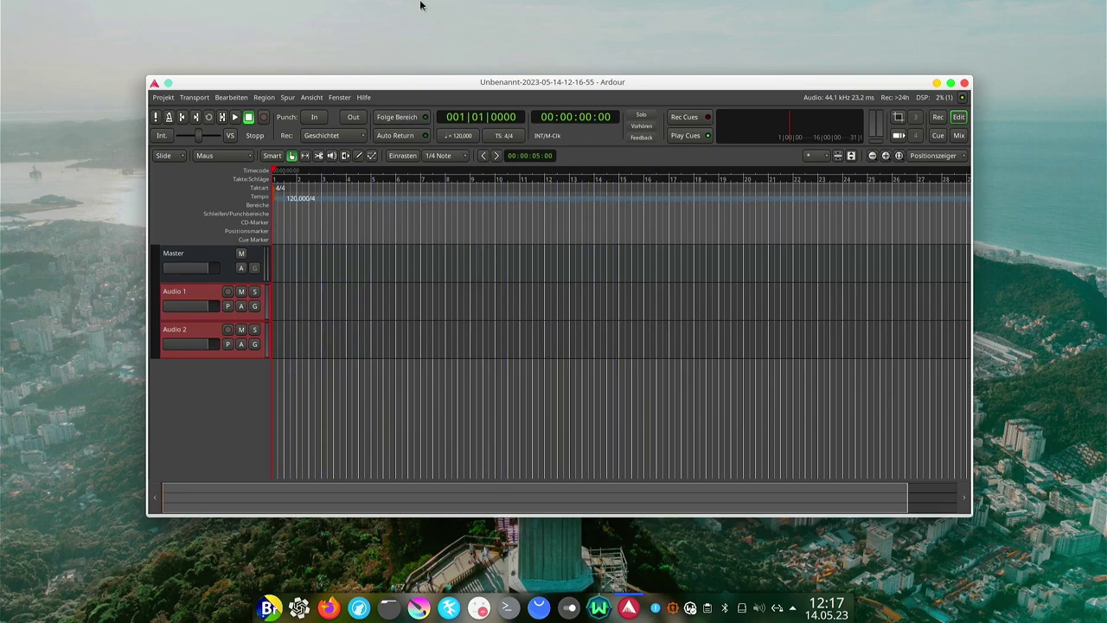
Move the Ardour window up-left, maximize it, then restore it to a smaller size.
{"action": "left_click_drag", "start_coordinate": [473, 85], "coordinate": [437, 58]}
{"action": "double_click", "coordinate": [437, 58]}
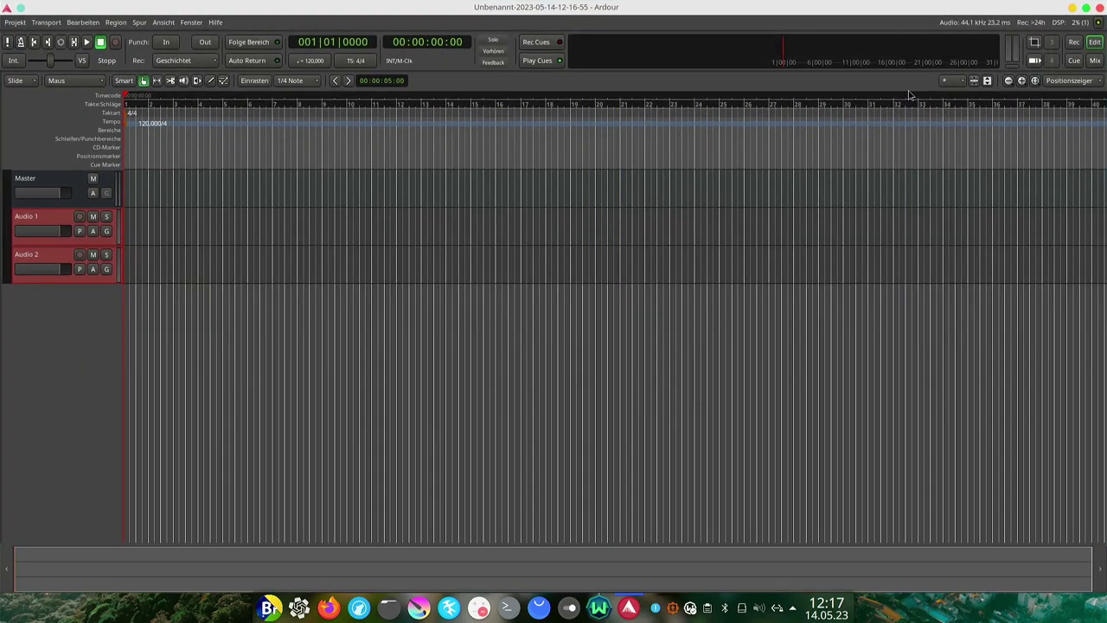
{"action": "double_click", "coordinate": [808, 9]}
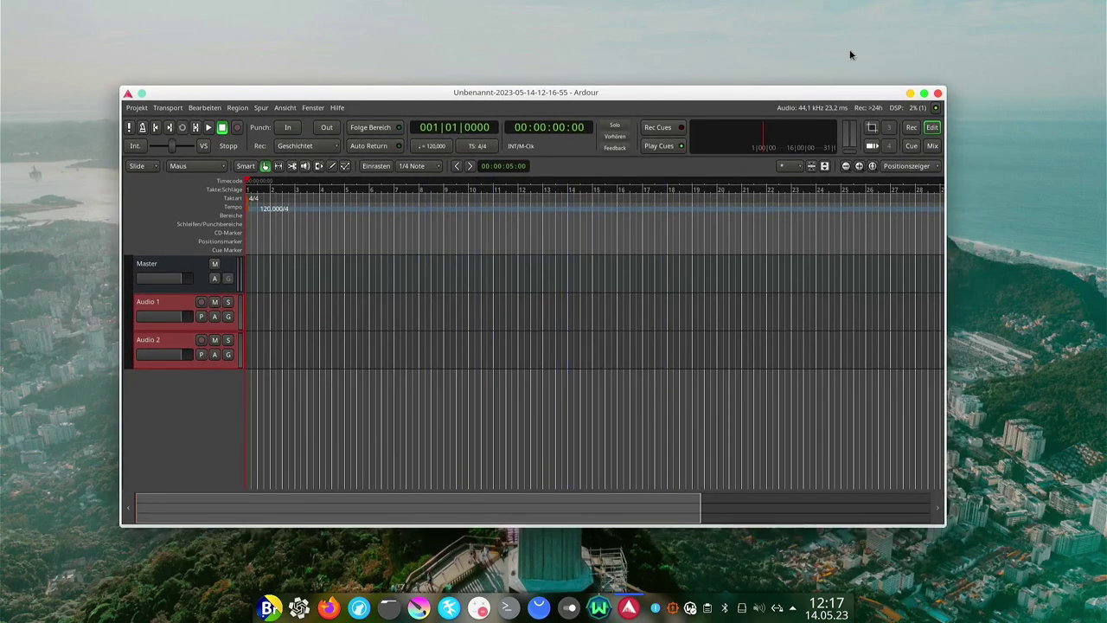
Quit Ardour, discarding and deleting the untitled session, then reopen the Multimedia menu.
{"action": "left_click", "coordinate": [937, 93]}
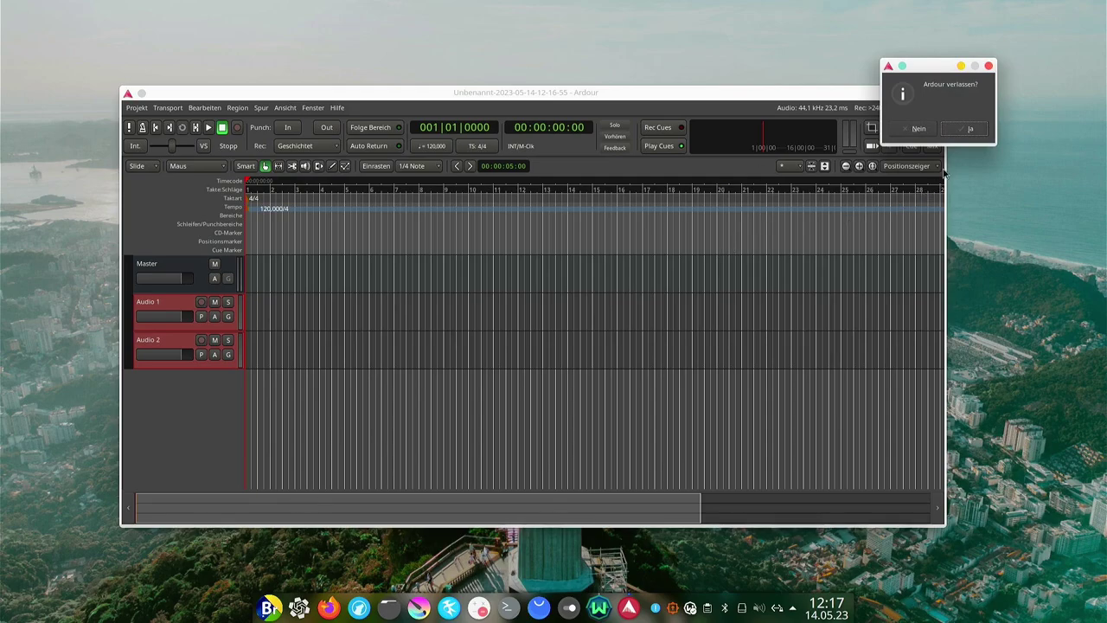
{"action": "left_click", "coordinate": [968, 128]}
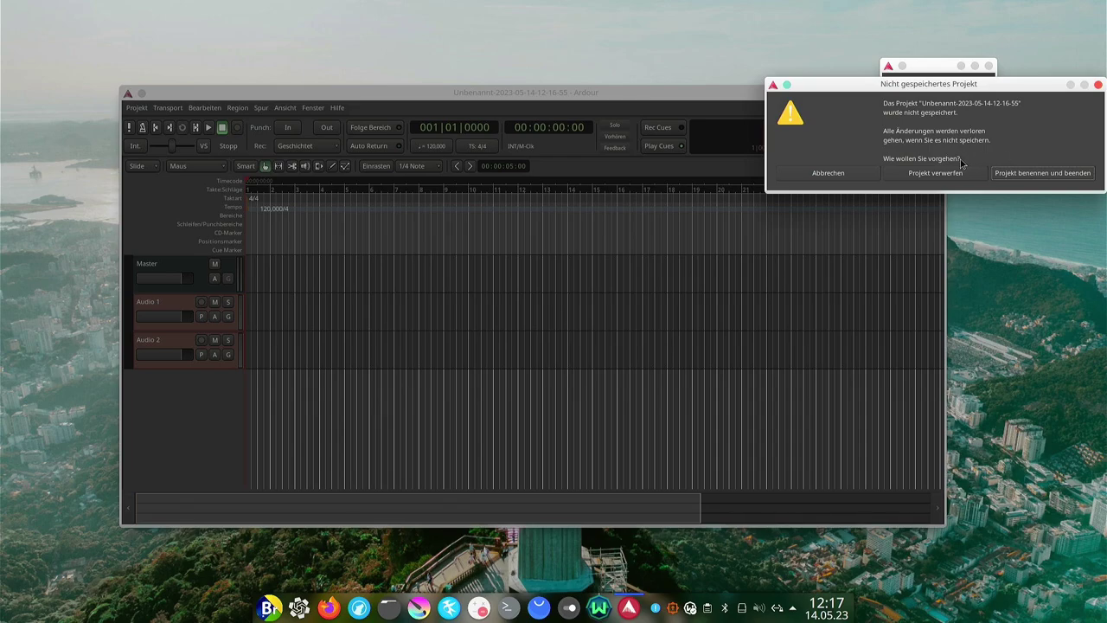
{"action": "left_click", "coordinate": [938, 176]}
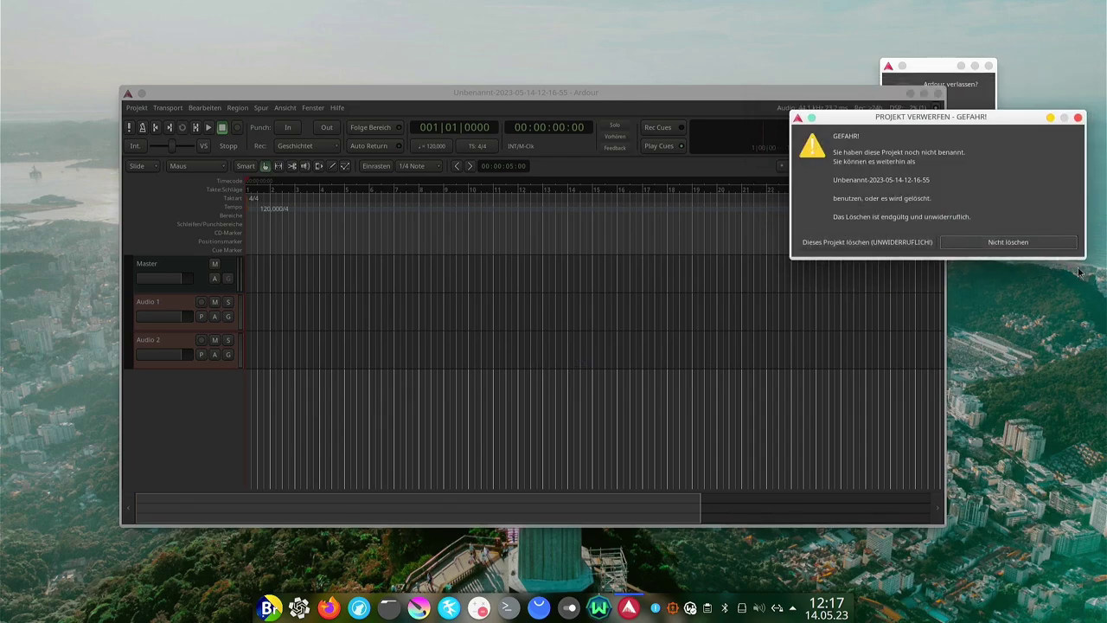
{"action": "left_click", "coordinate": [868, 244]}
{"action": "key", "text": "super"}
{"action": "mouse_move", "coordinate": [372, 508]}
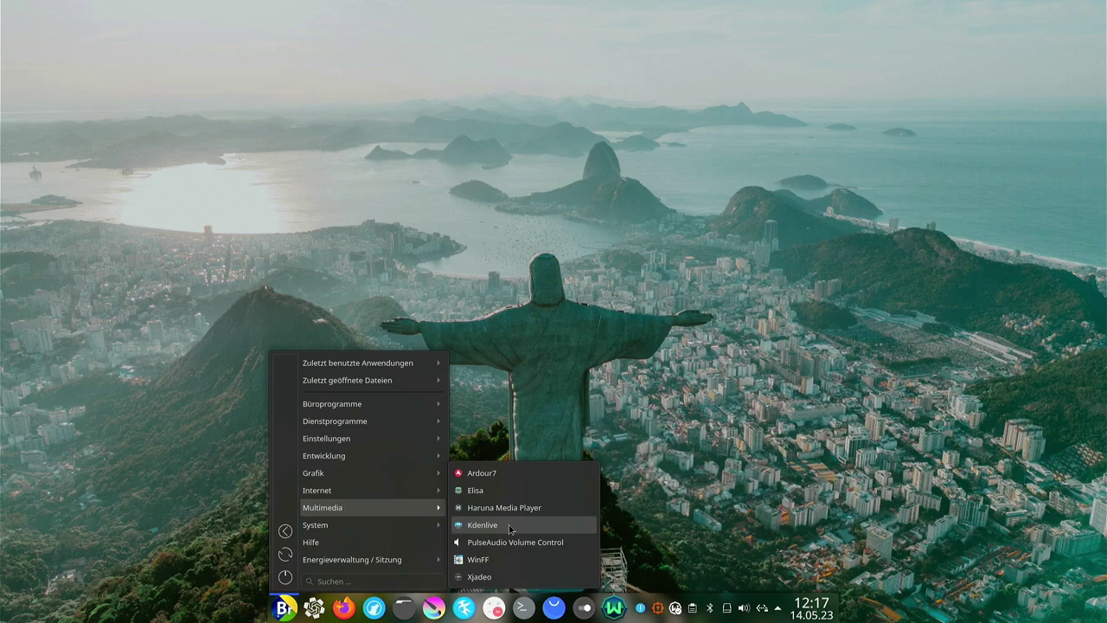
Open WinFF, set its Profil to MPEG-4 1080p, then close it.
{"action": "left_click", "coordinate": [499, 561]}
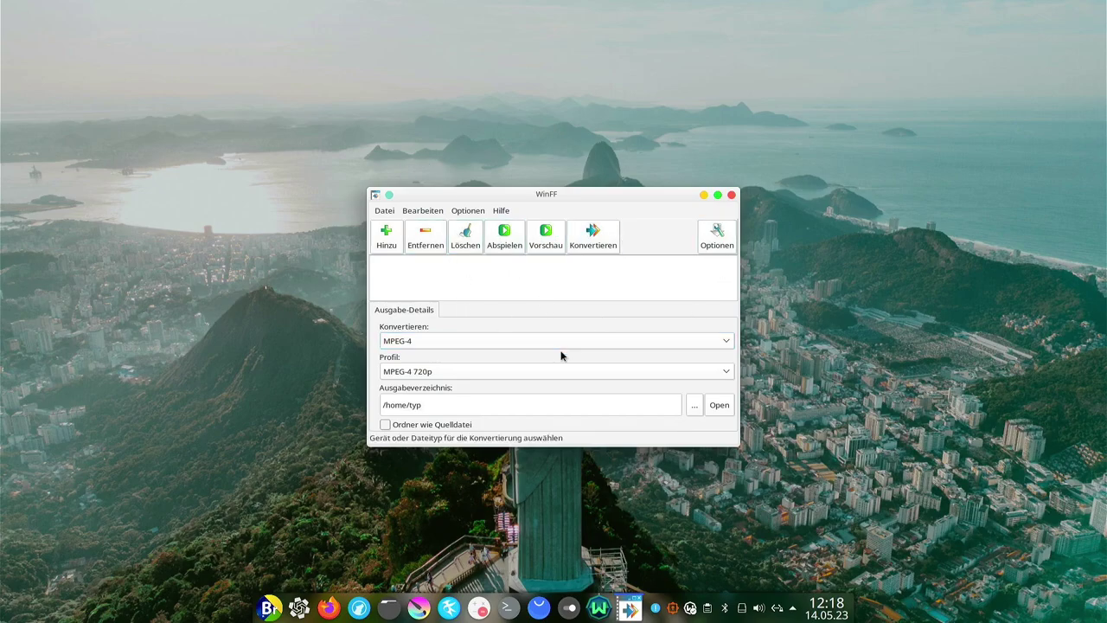
{"action": "scroll", "coordinate": [544, 381], "scroll_direction": "up", "scroll_amount": 1}
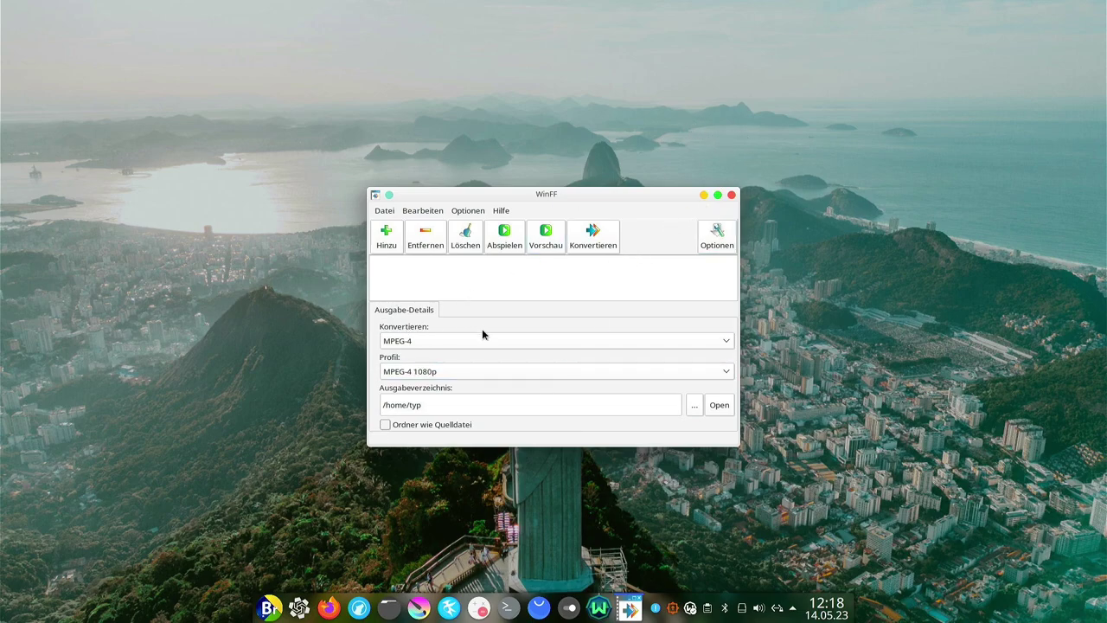
{"action": "left_click", "coordinate": [730, 198]}
Launch Xjadeo from the Multimedia menu.
{"action": "left_click", "coordinate": [284, 608]}
{"action": "mouse_move", "coordinate": [329, 504]}
{"action": "left_click", "coordinate": [584, 557]}
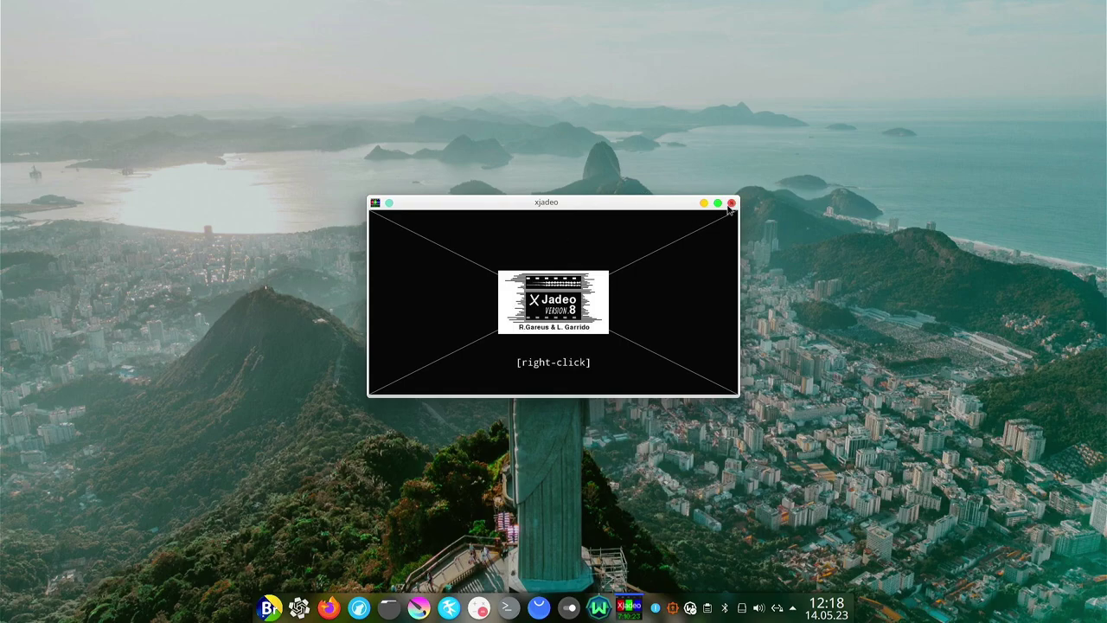
Check Xjadeo's right-click video options, shift its window left, then close Xjadeo.
{"action": "right_click", "coordinate": [558, 353]}
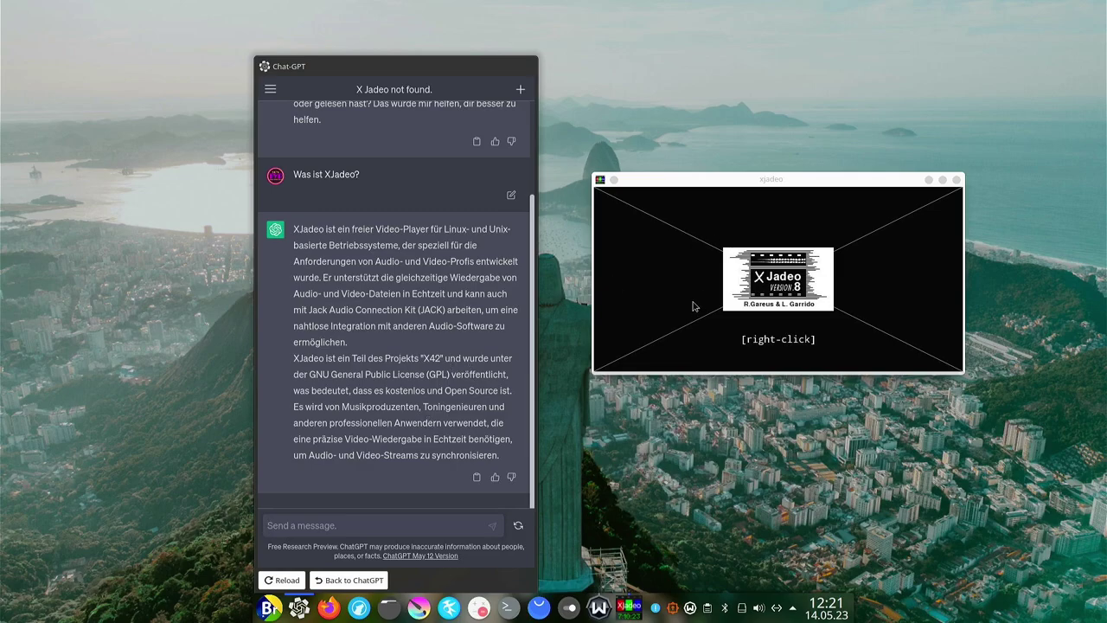
{"action": "left_click", "coordinate": [758, 309]}
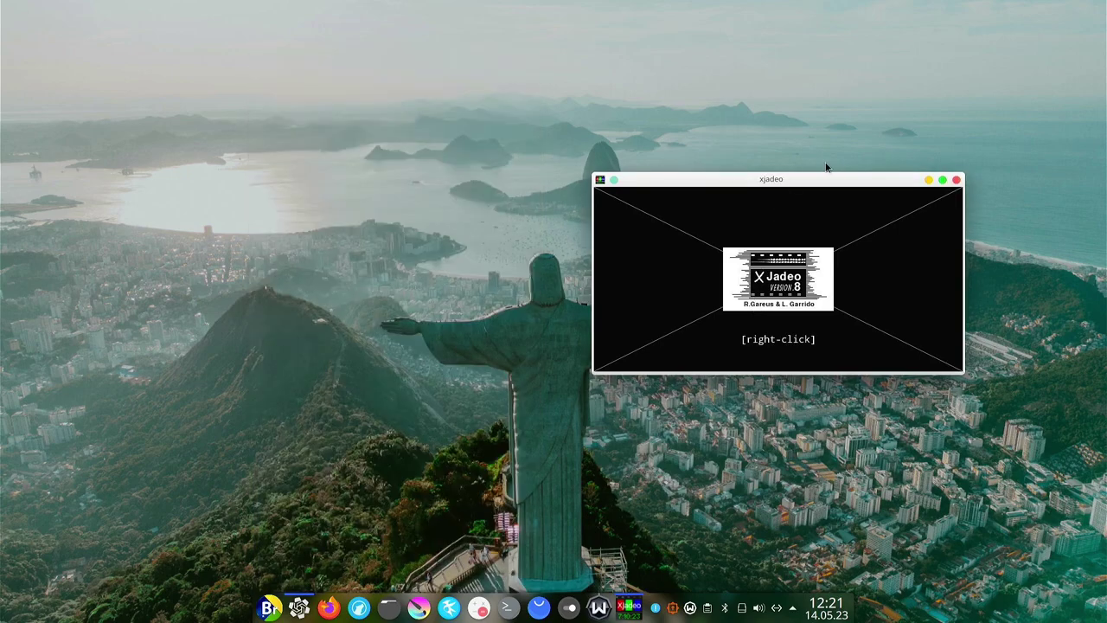
{"action": "left_click_drag", "start_coordinate": [794, 184], "coordinate": [597, 184]}
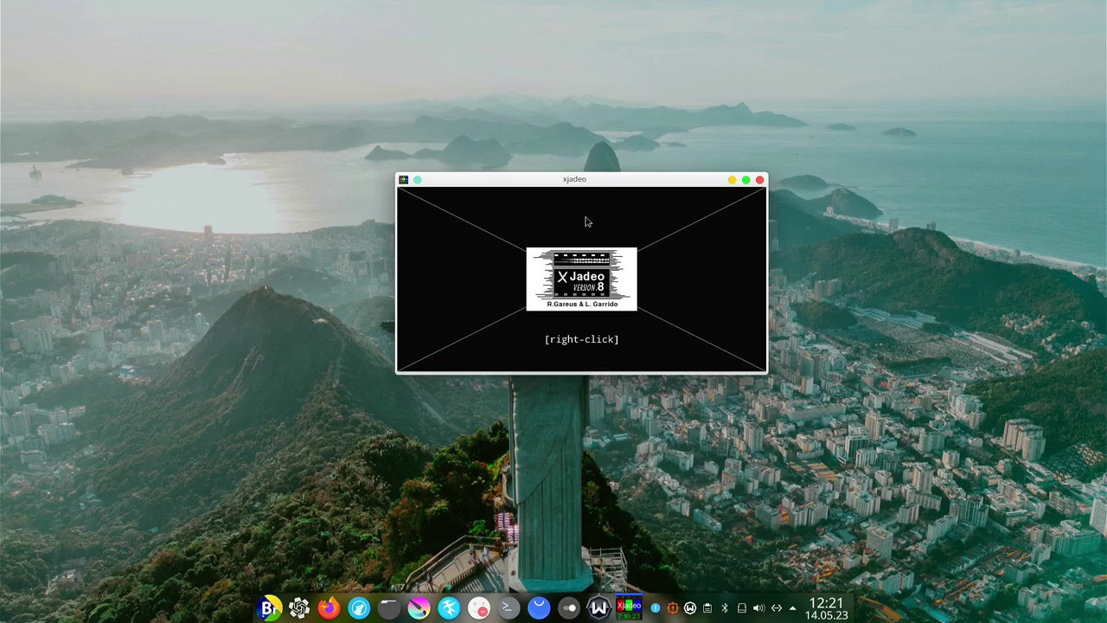
{"action": "left_click_drag", "start_coordinate": [595, 188], "coordinate": [563, 179]}
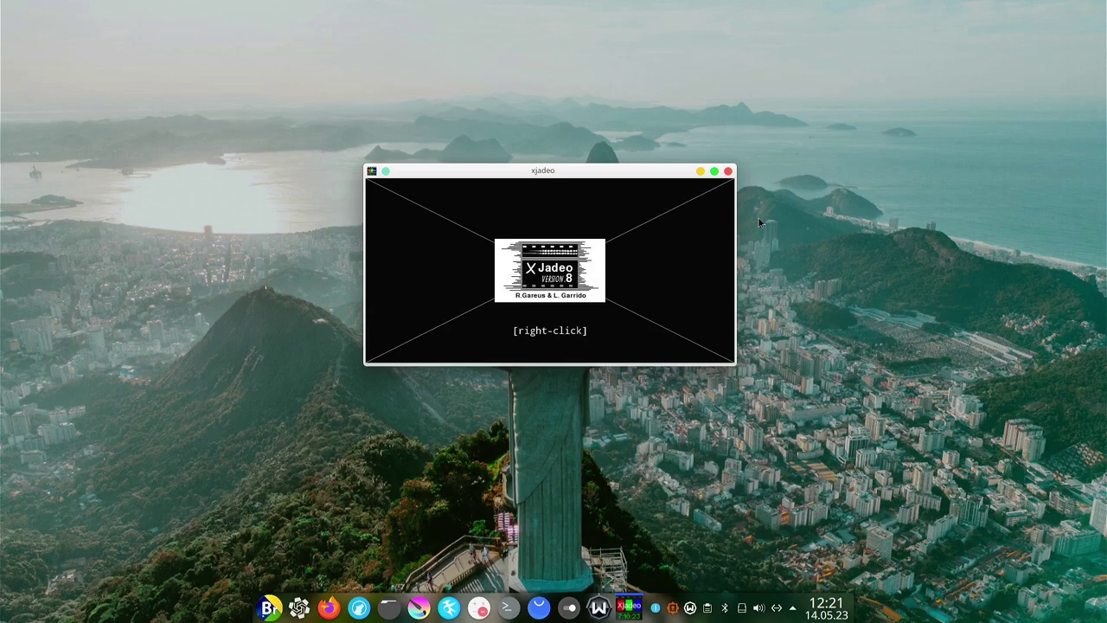
{"action": "left_click", "coordinate": [729, 172]}
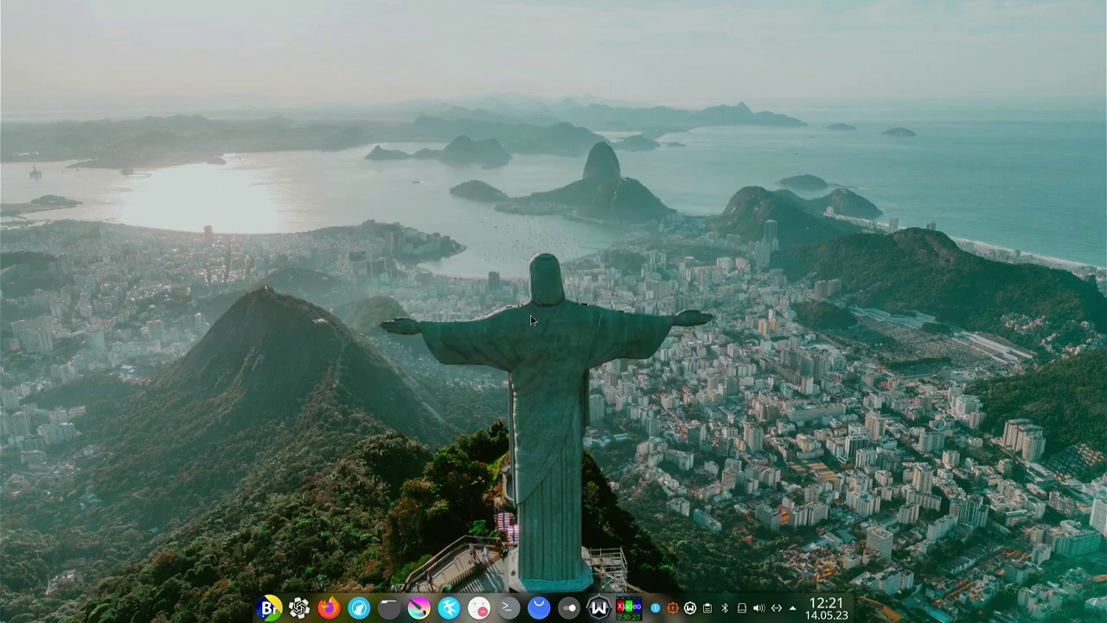
Bring up the application menu, glance at Grafik, and settle on Multimedia.
{"action": "left_click", "coordinate": [273, 609]}
{"action": "mouse_move", "coordinate": [374, 512]}
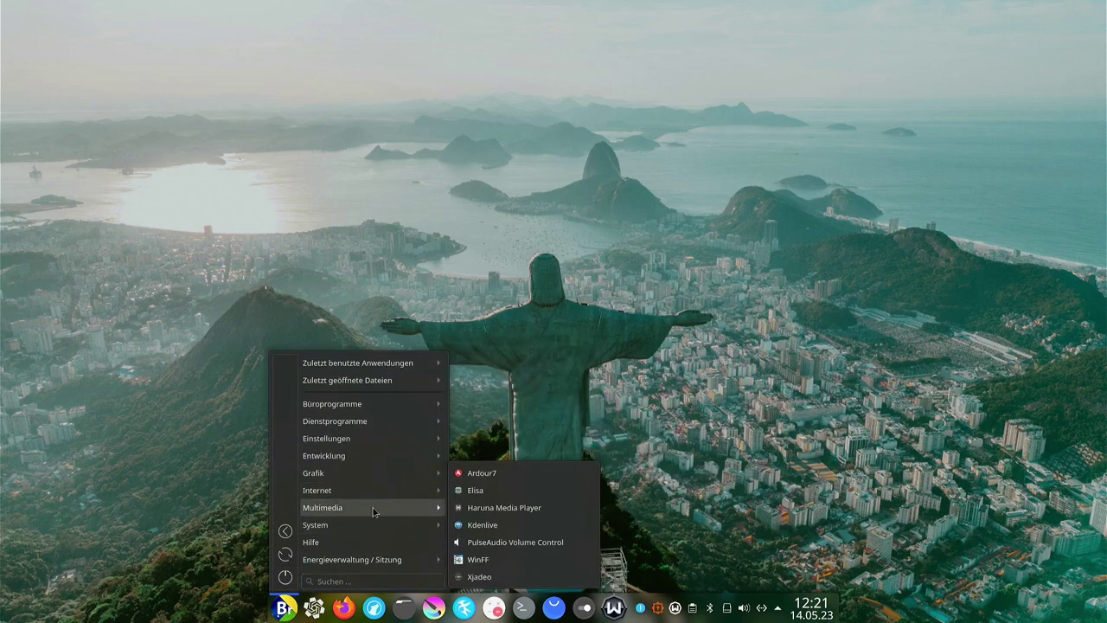
{"action": "mouse_move", "coordinate": [441, 477]}
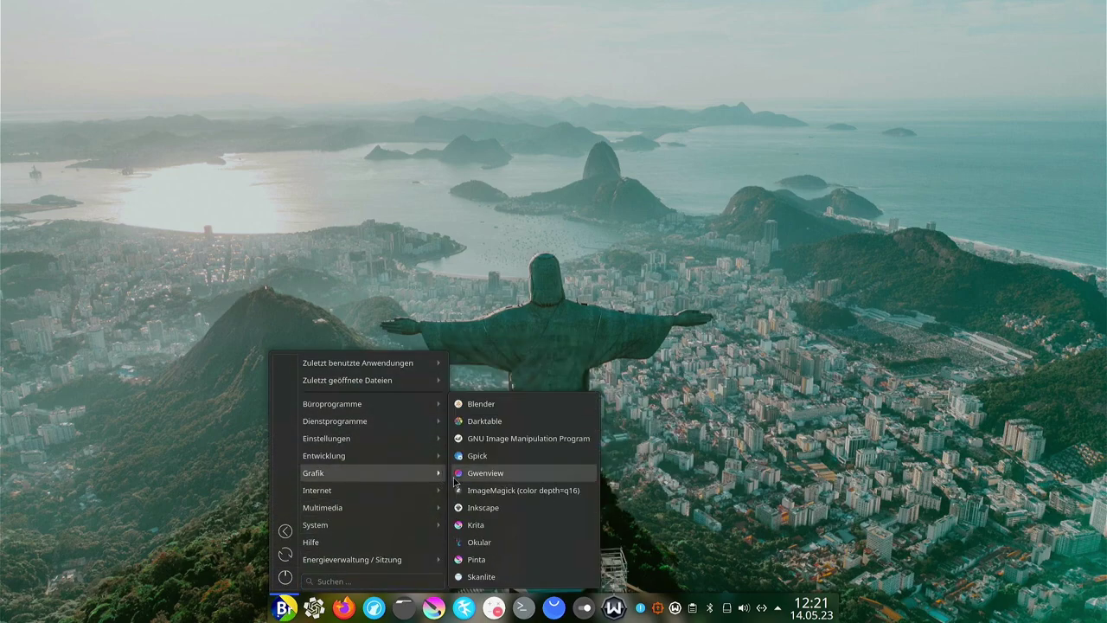
{"action": "mouse_move", "coordinate": [436, 514]}
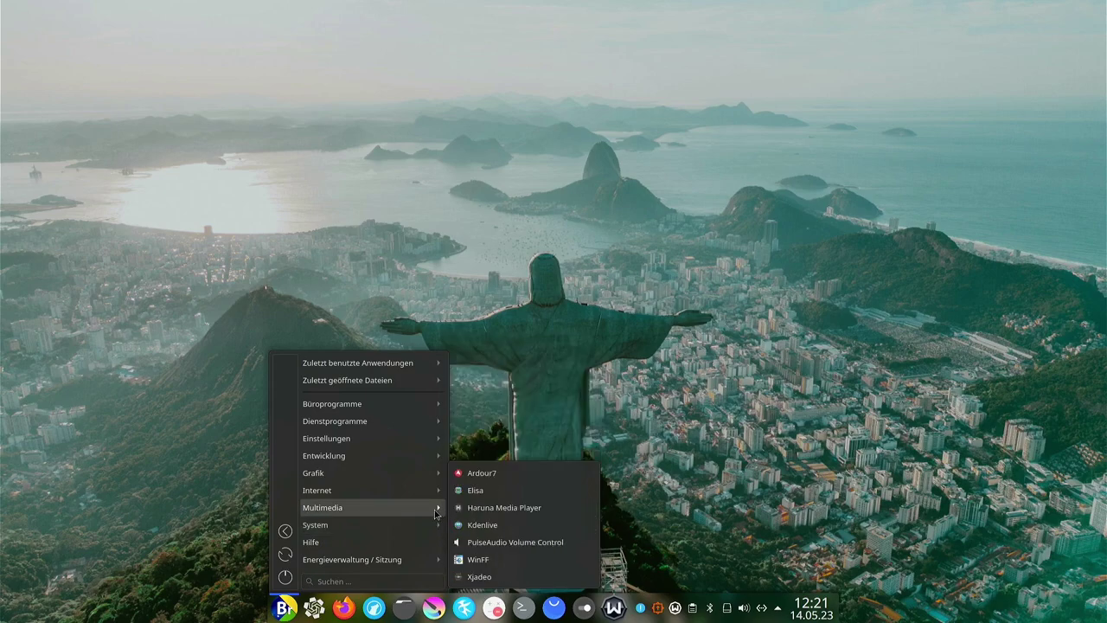